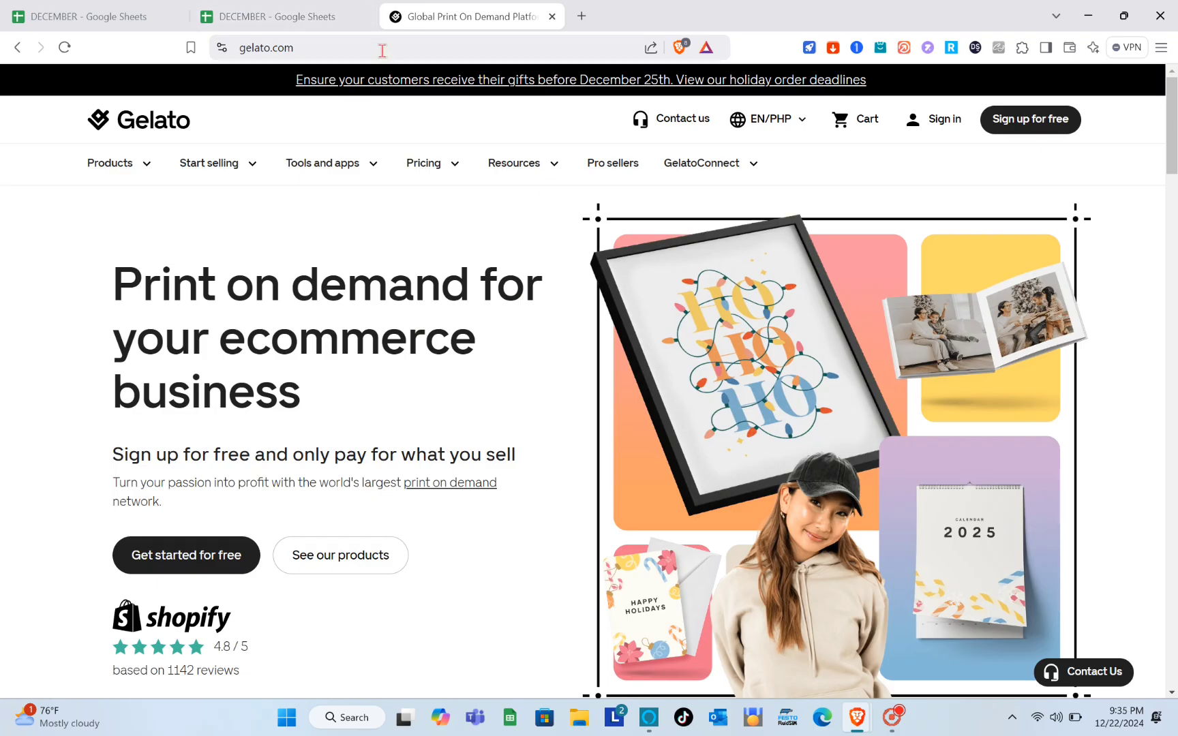
# - Search the web for 'gelato' and open the Gelato print-on-demand site
pyautogui.click(382, 49)
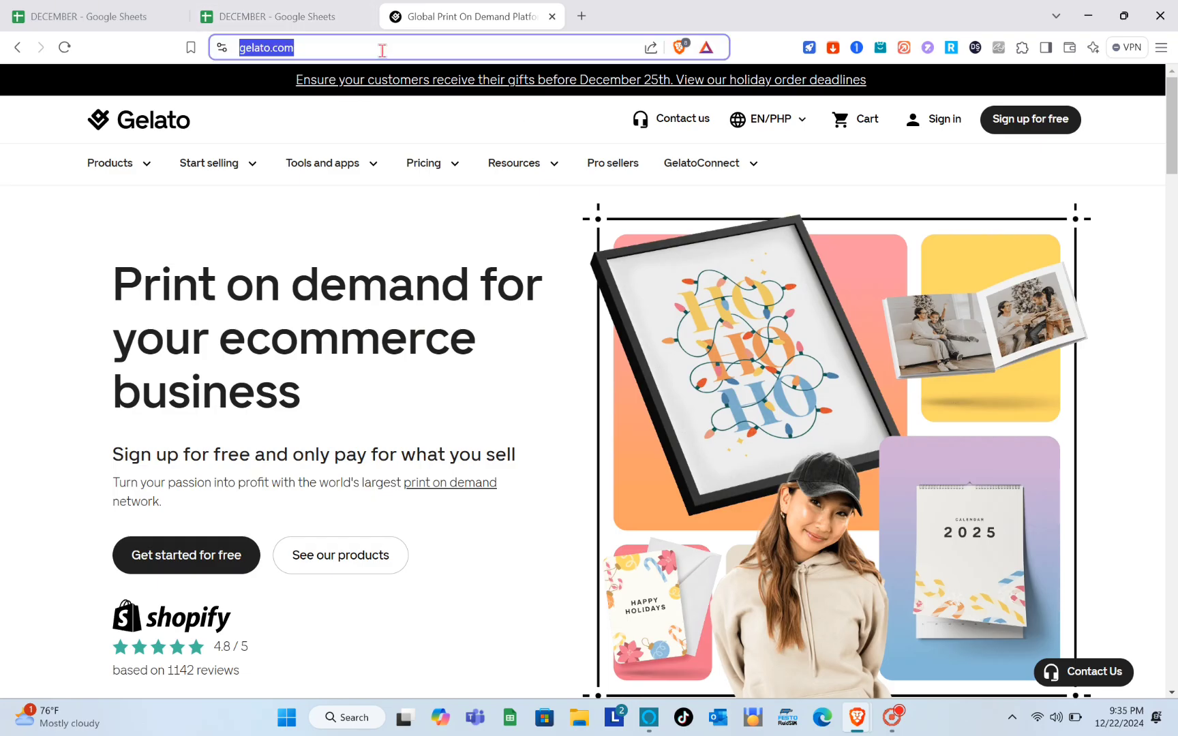
pyautogui.write('ge')
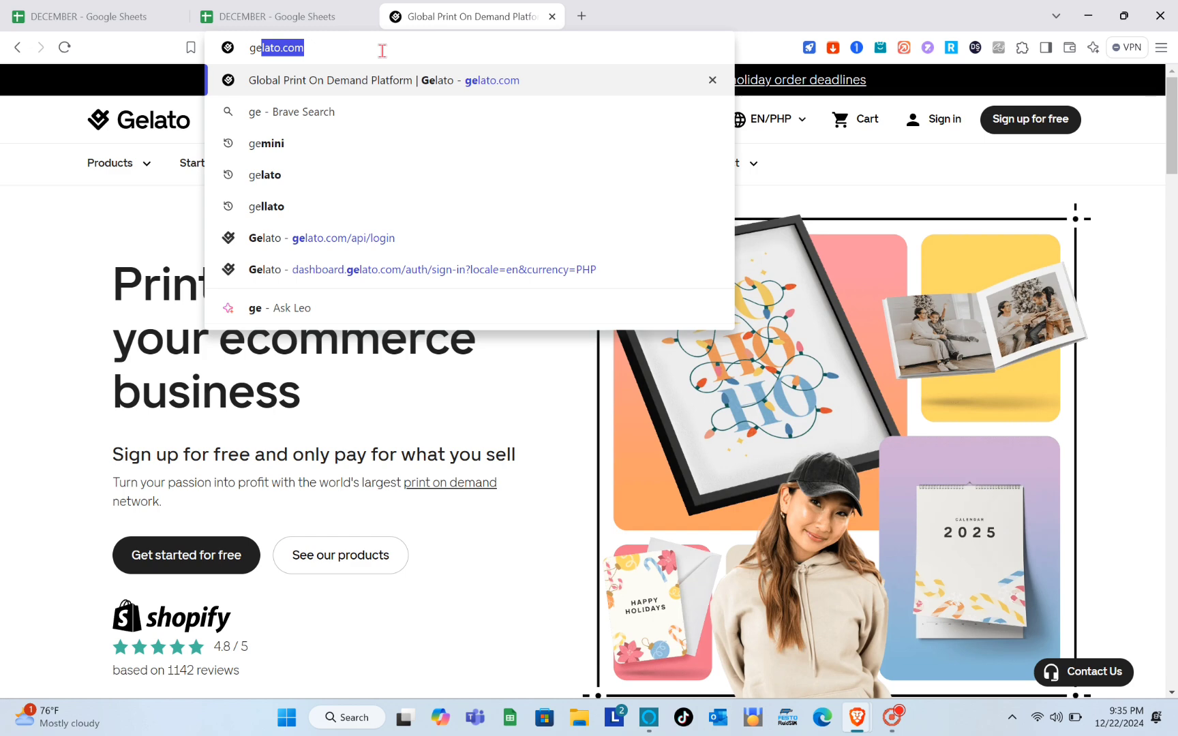
pyautogui.press('Right')
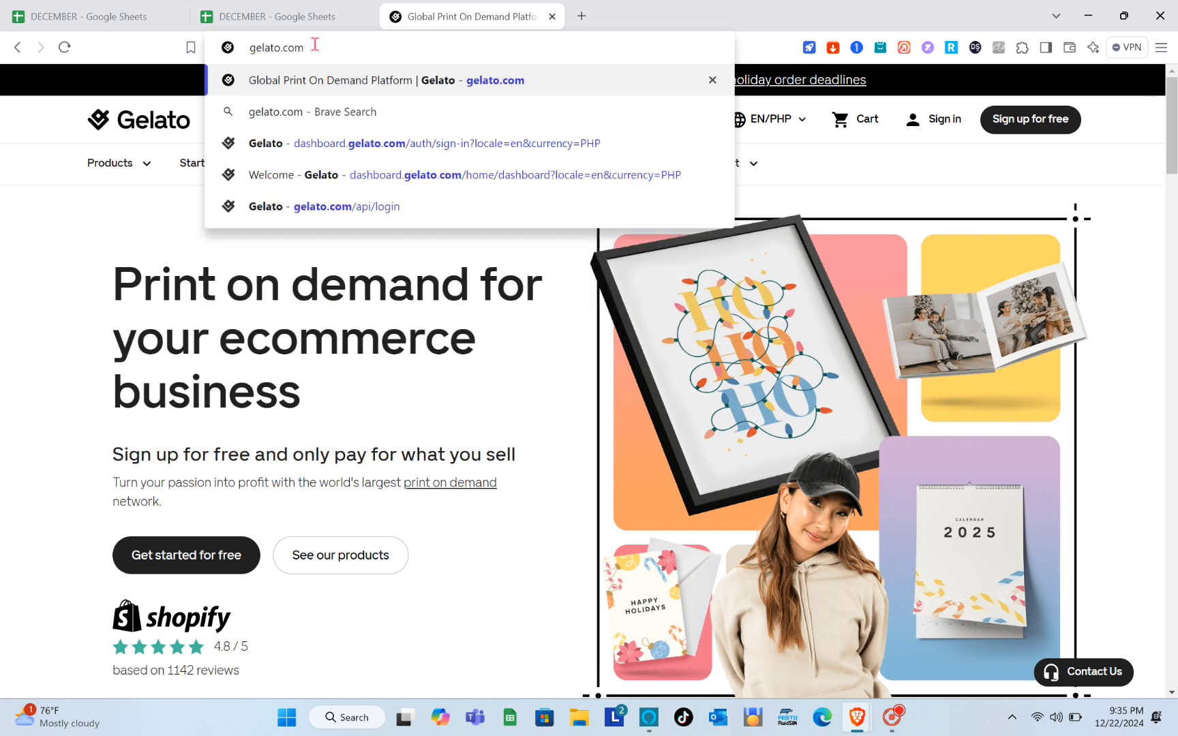
pyautogui.press('BackSpace')
pyautogui.press('BackSpace')
pyautogui.press('BackSpace')
pyautogui.press('BackSpace')
pyautogui.press('BackSpace')
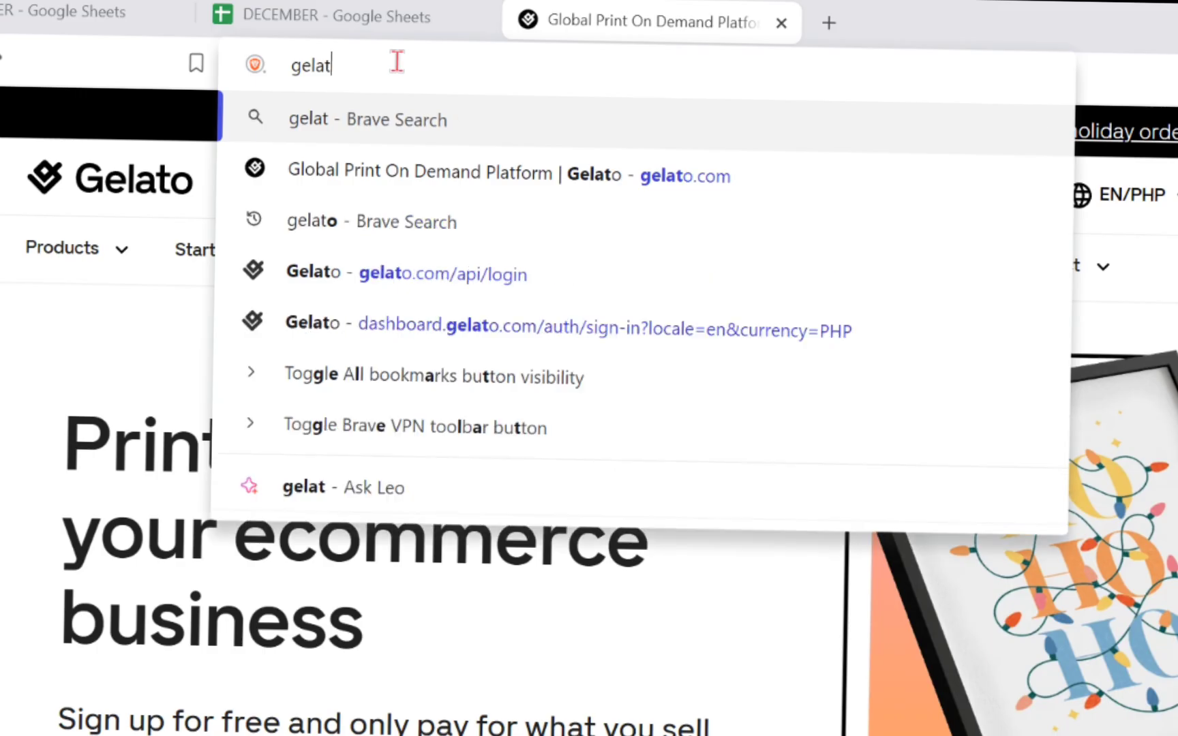
pyautogui.write('o')
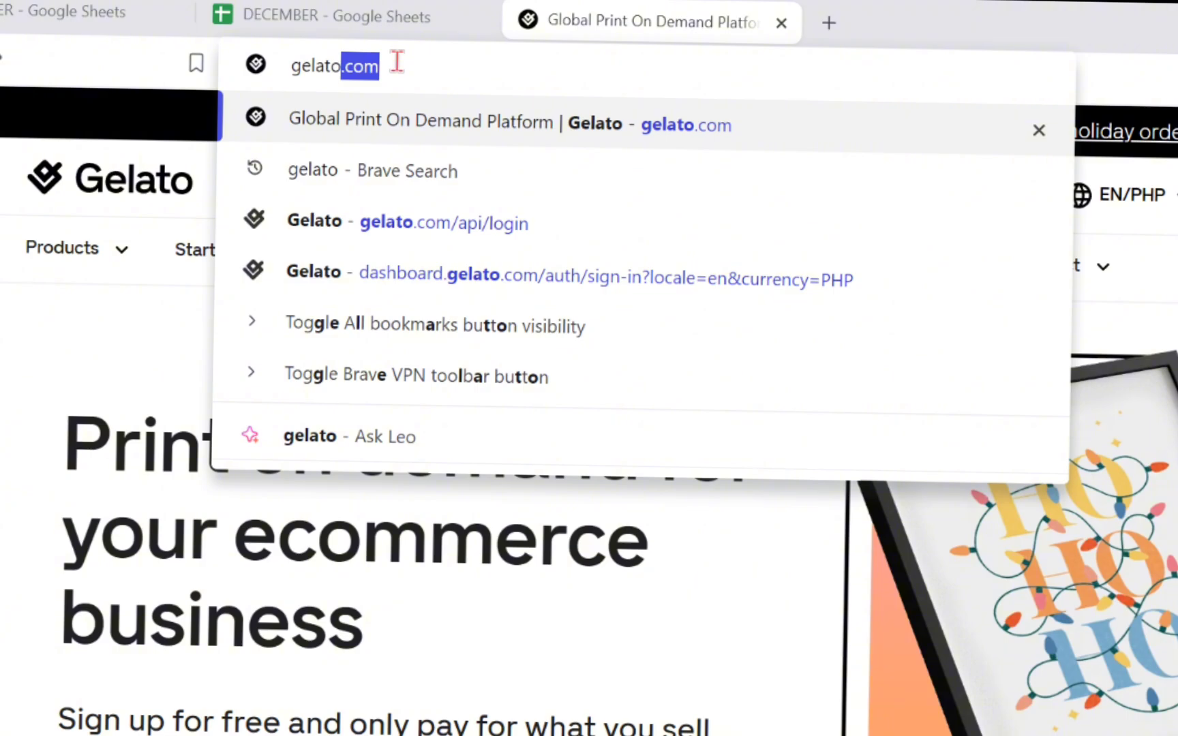
pyautogui.press('Delete')
pyautogui.press('Return')
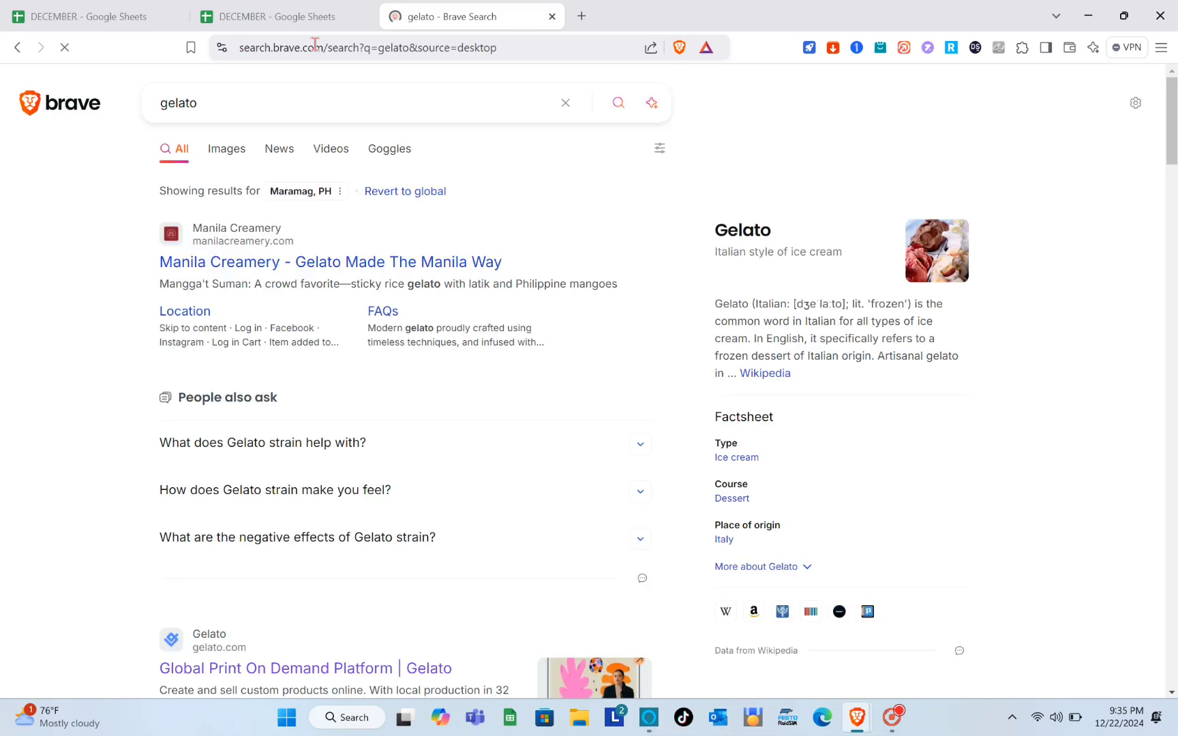
pyautogui.scroll(-3, 290, 503)
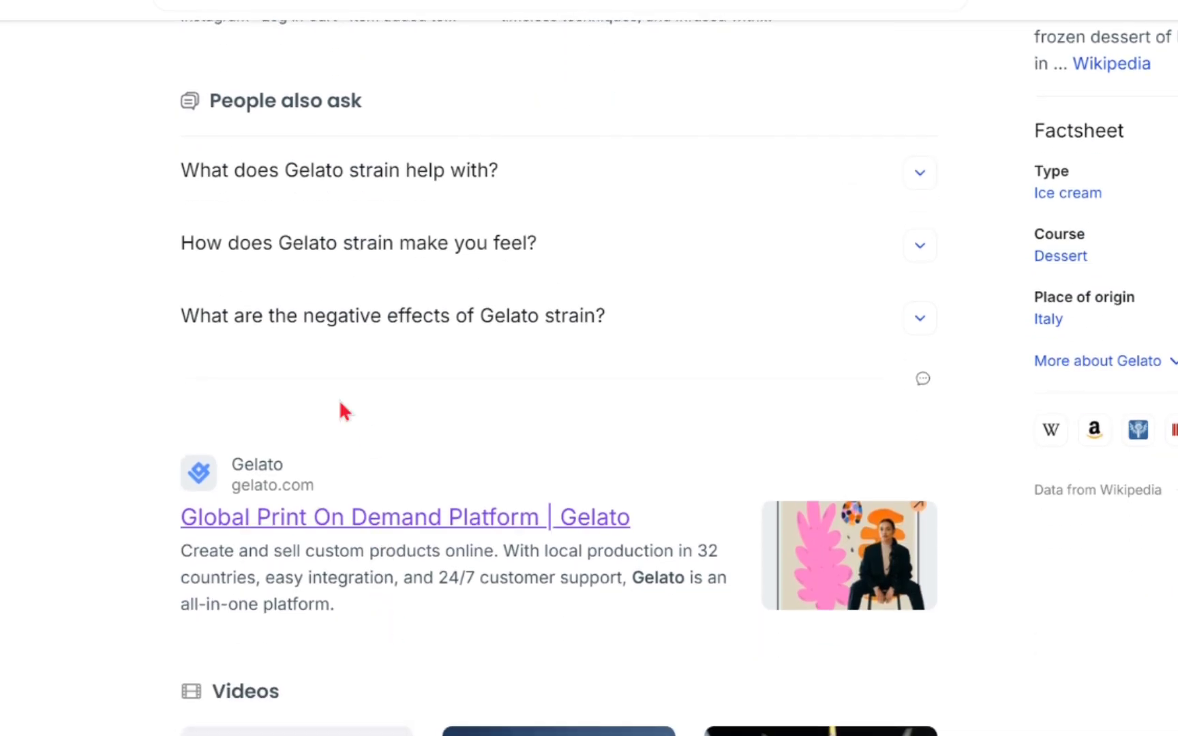
pyautogui.scroll(-1, 379, 577)
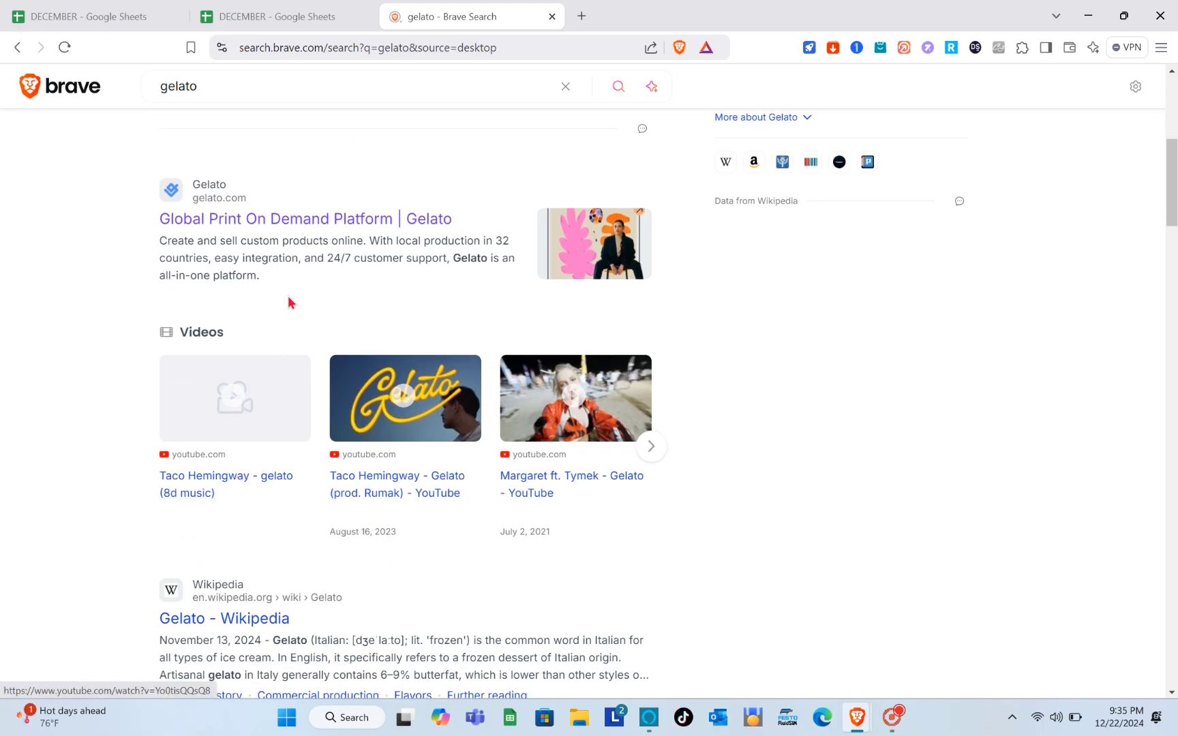
pyautogui.click(226, 234)
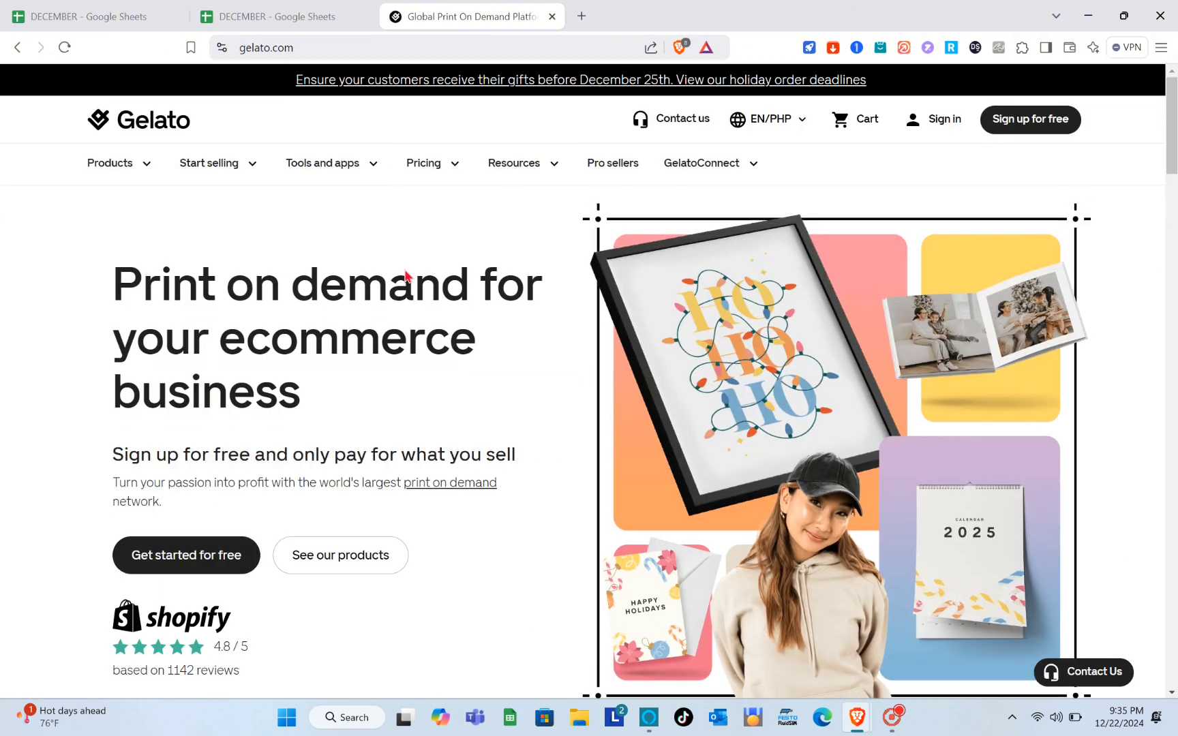
# - Scroll the homepage, highlighting the network, local production, free editing tools and logistics headings
pyautogui.scroll(-4, 332, 395)
pyautogui.scroll(-1, 333, 392)
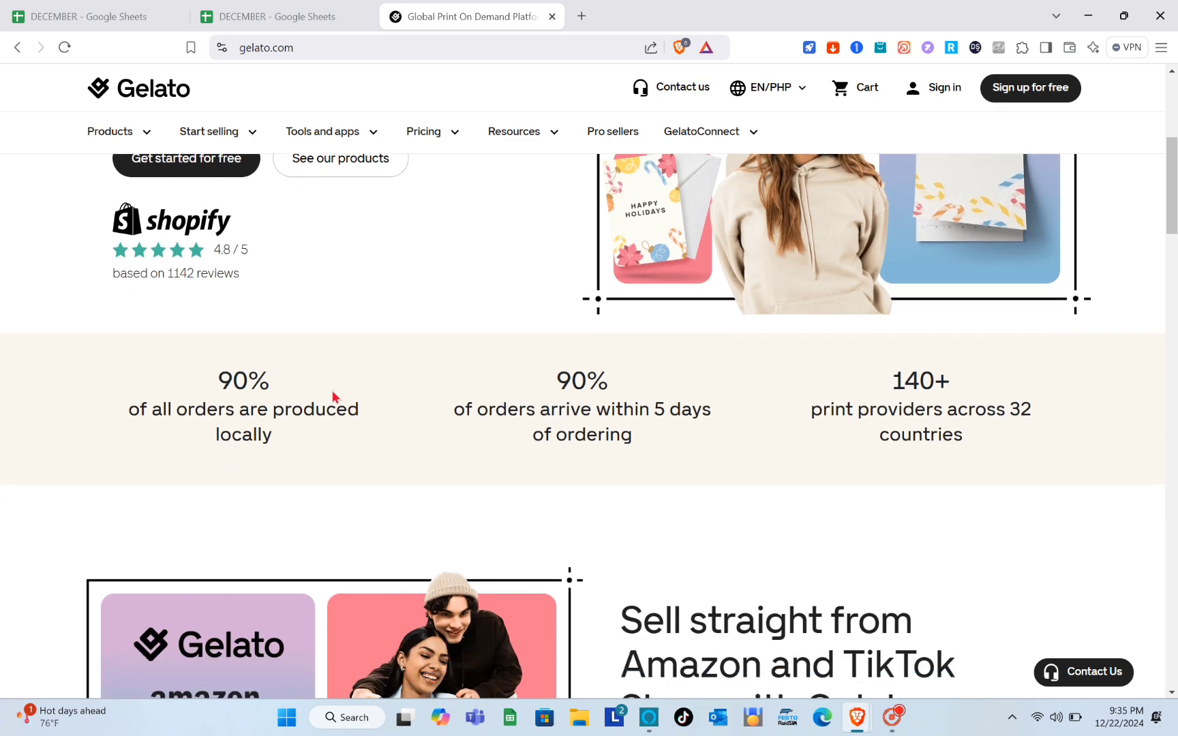
pyautogui.scroll(2, 332, 392)
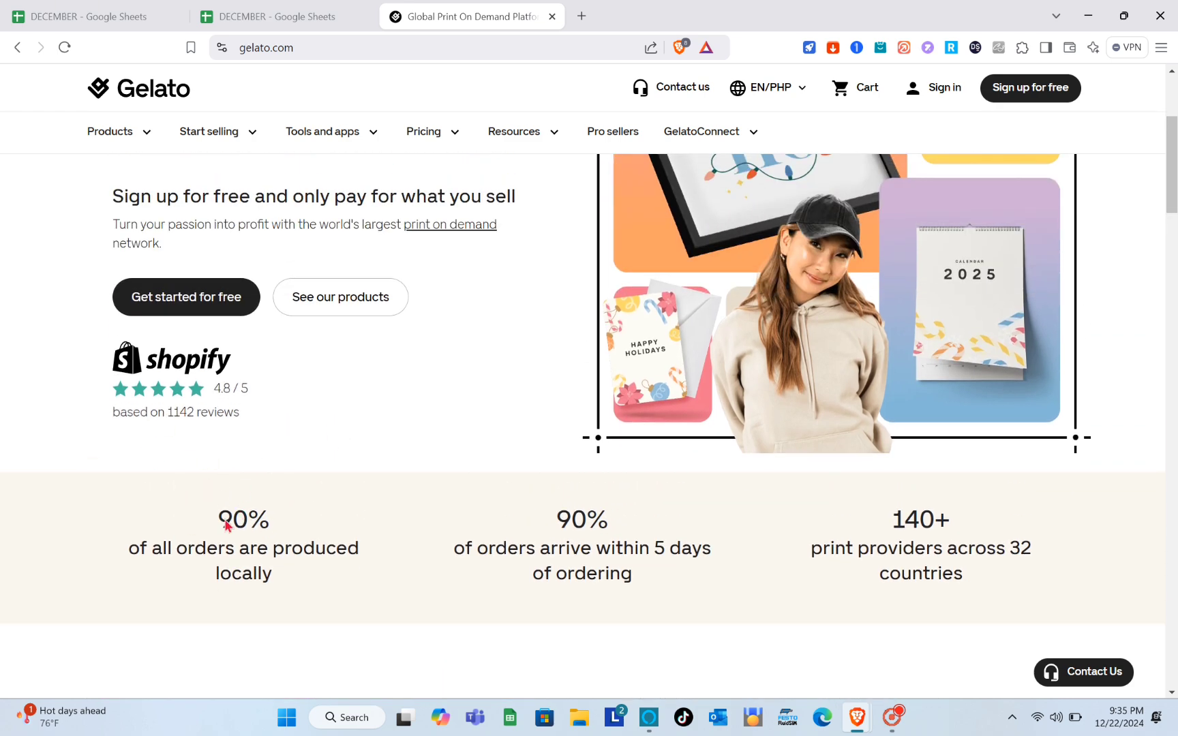
pyautogui.scroll(-4, 225, 581)
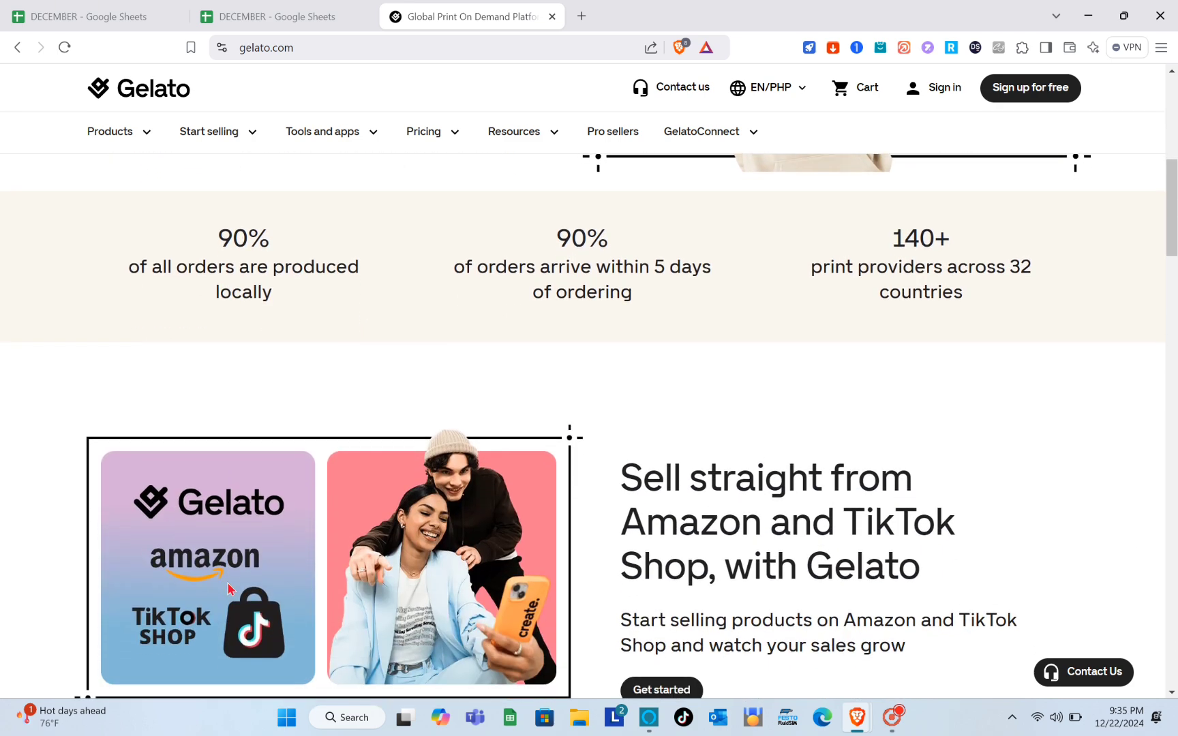
pyautogui.scroll(-8, 228, 588)
pyautogui.scroll(-1, 228, 588)
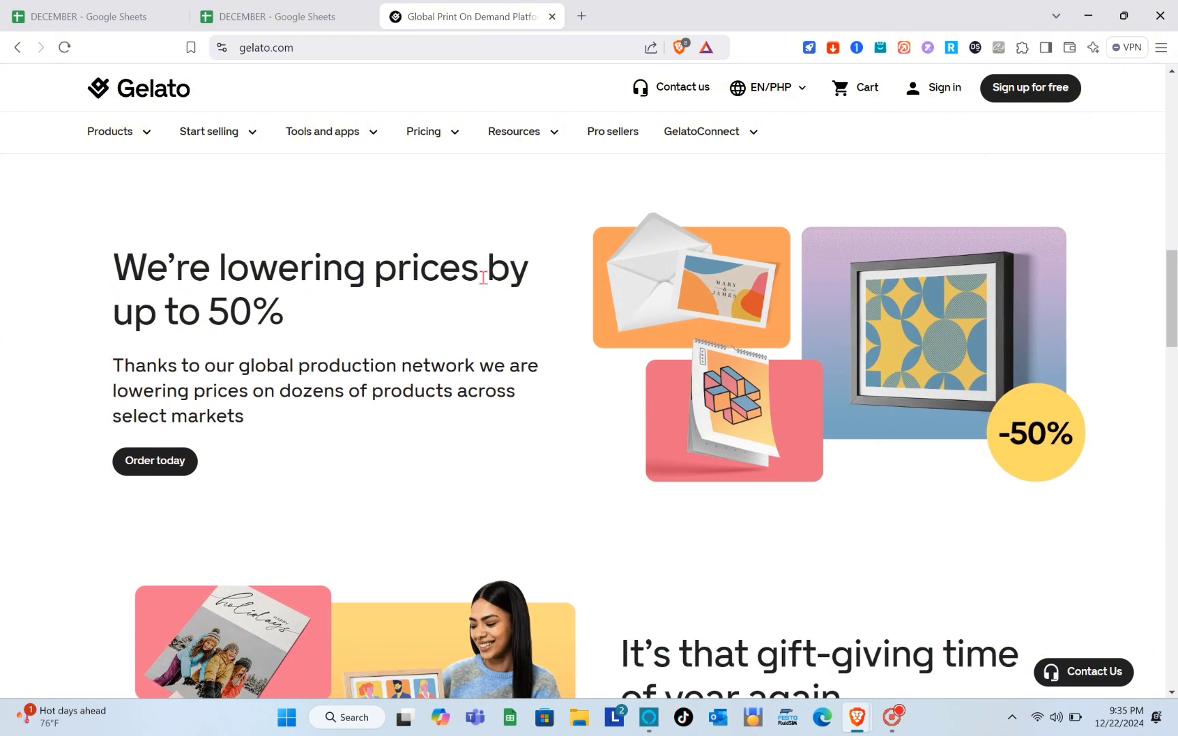
pyautogui.scroll(-5, 249, 558)
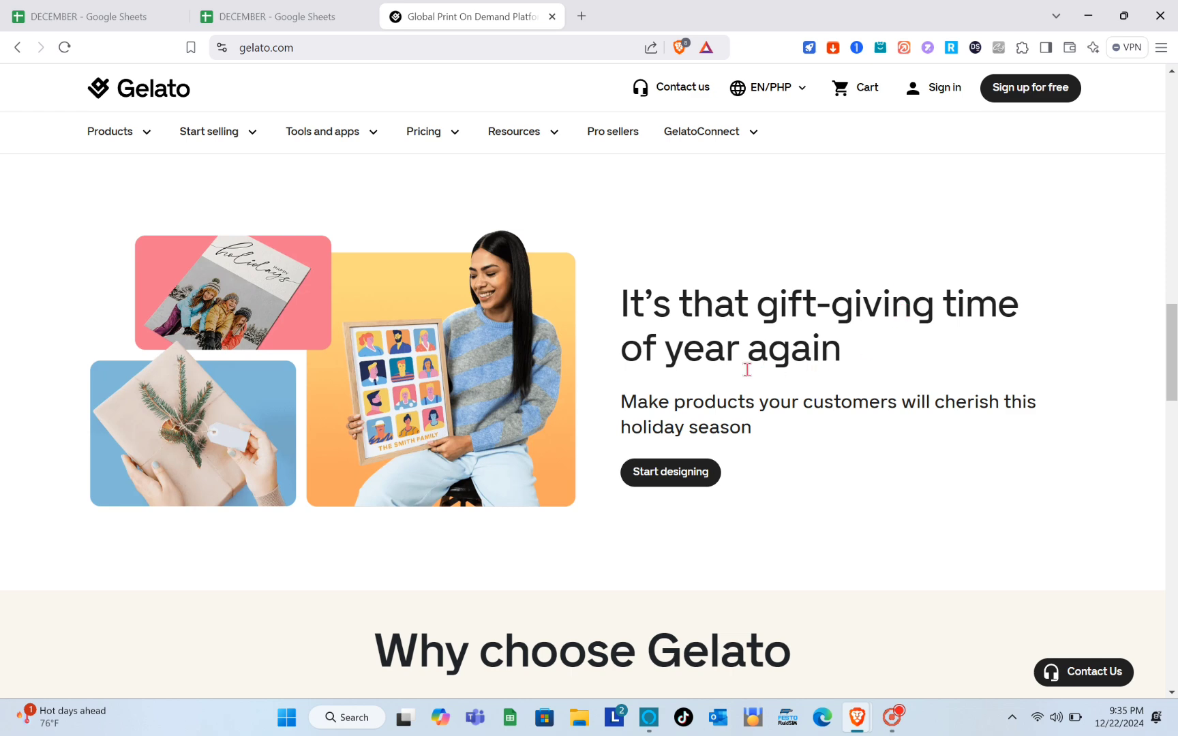
pyautogui.scroll(-3, 695, 452)
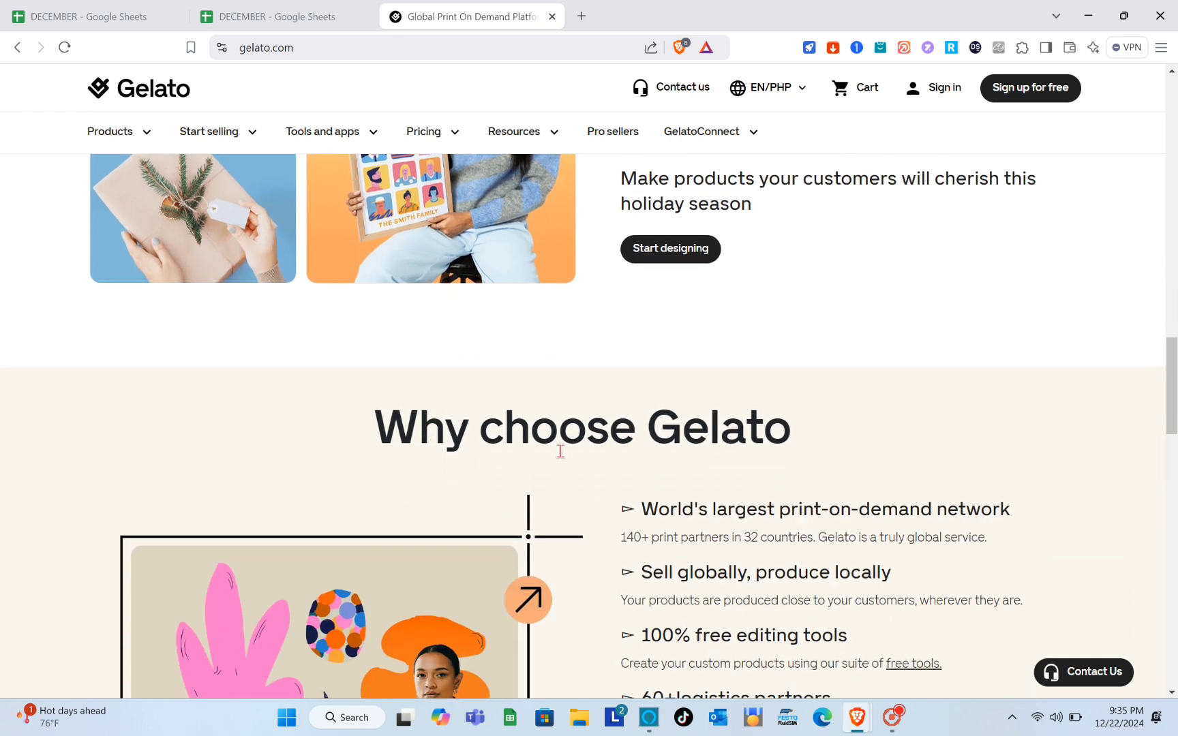
pyautogui.scroll(-4, 626, 583)
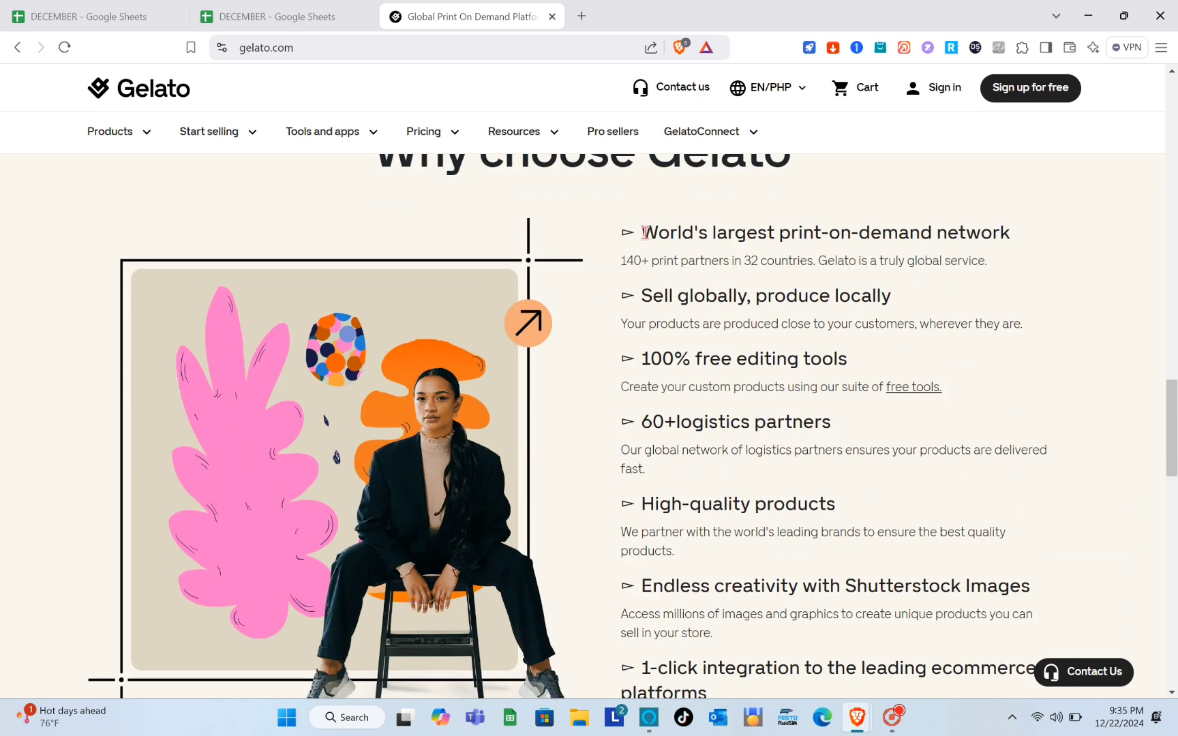
pyautogui.moveTo(645, 232); pyautogui.dragTo(1040, 237)
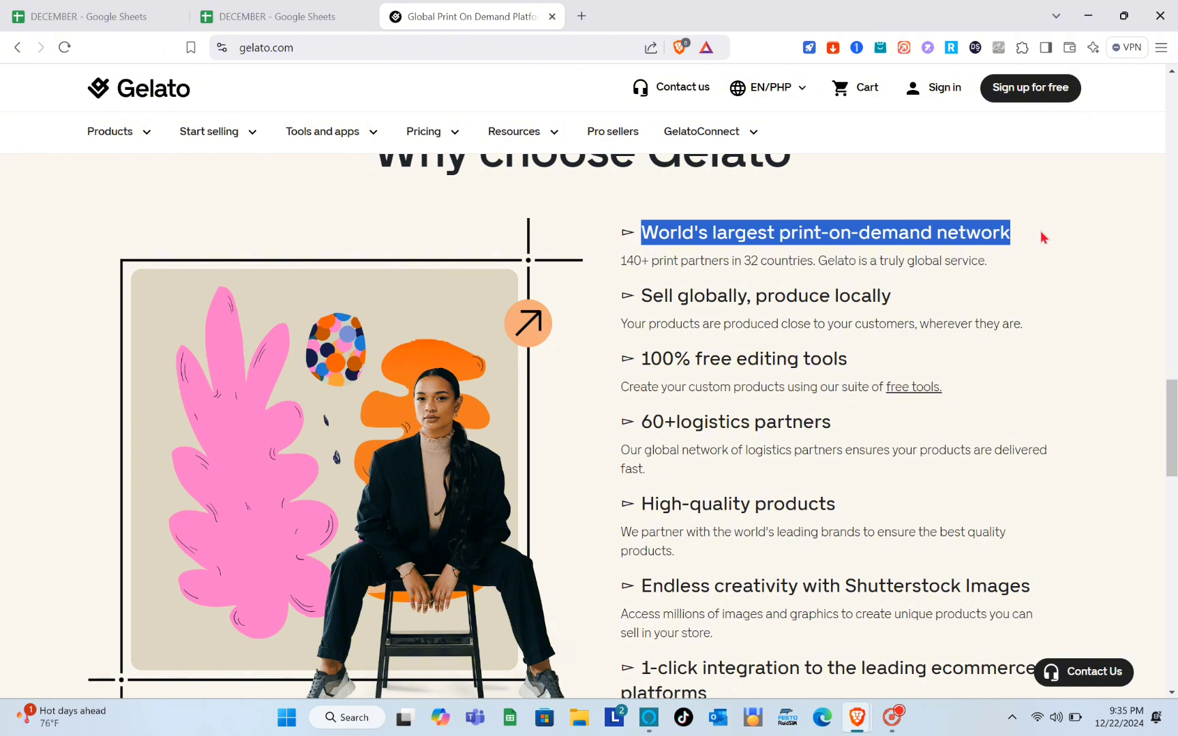
pyautogui.click(1041, 235)
pyautogui.moveTo(670, 288); pyautogui.dragTo(933, 298)
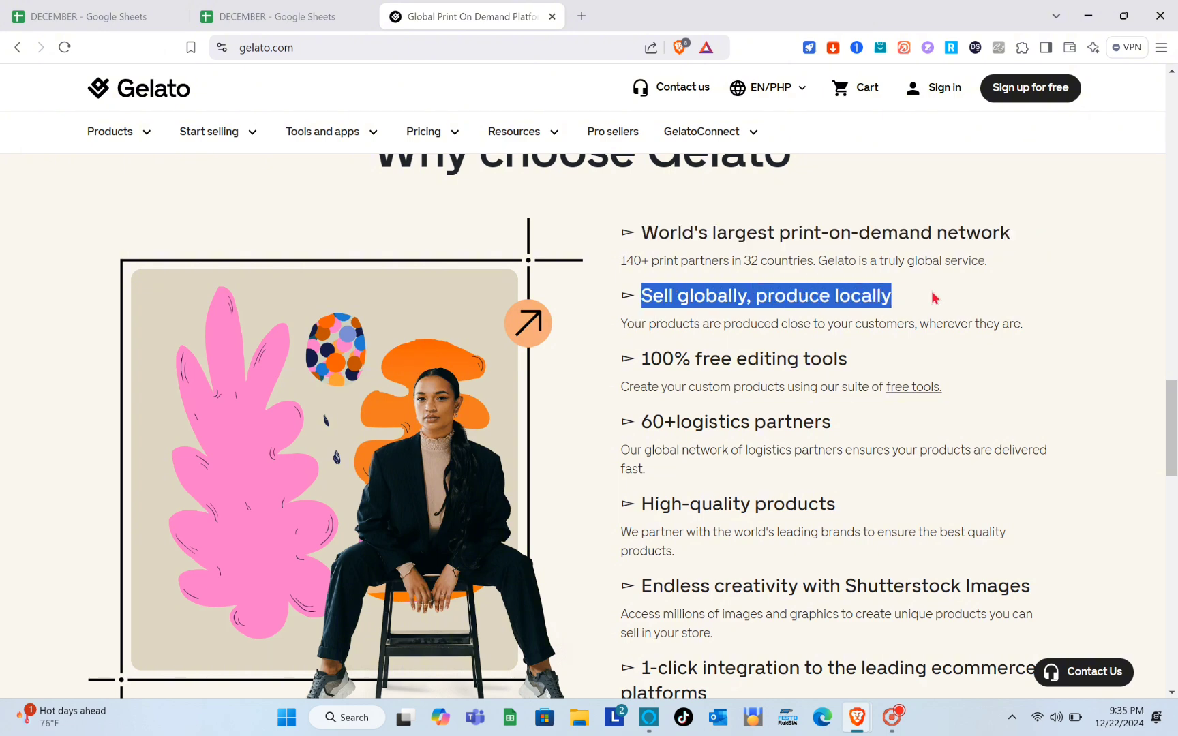
pyautogui.click(952, 297)
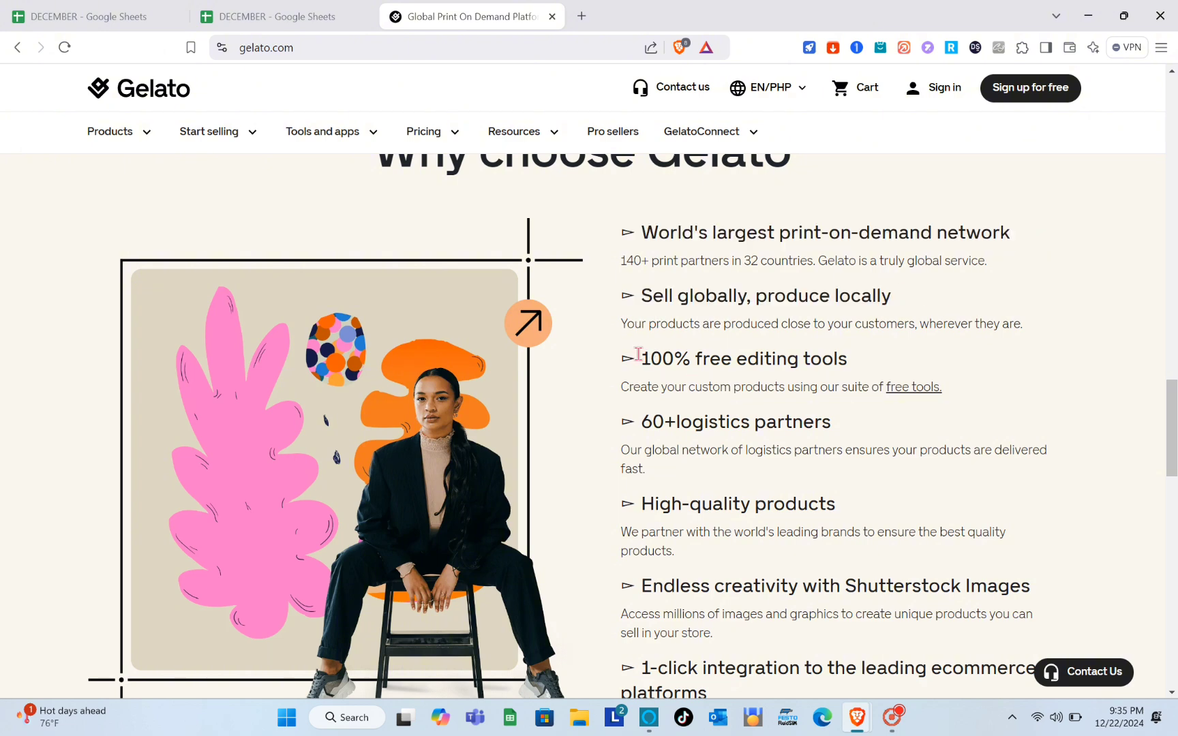
pyautogui.moveTo(666, 362); pyautogui.dragTo(928, 355)
pyautogui.click(944, 353)
pyautogui.moveTo(642, 424); pyautogui.dragTo(965, 428)
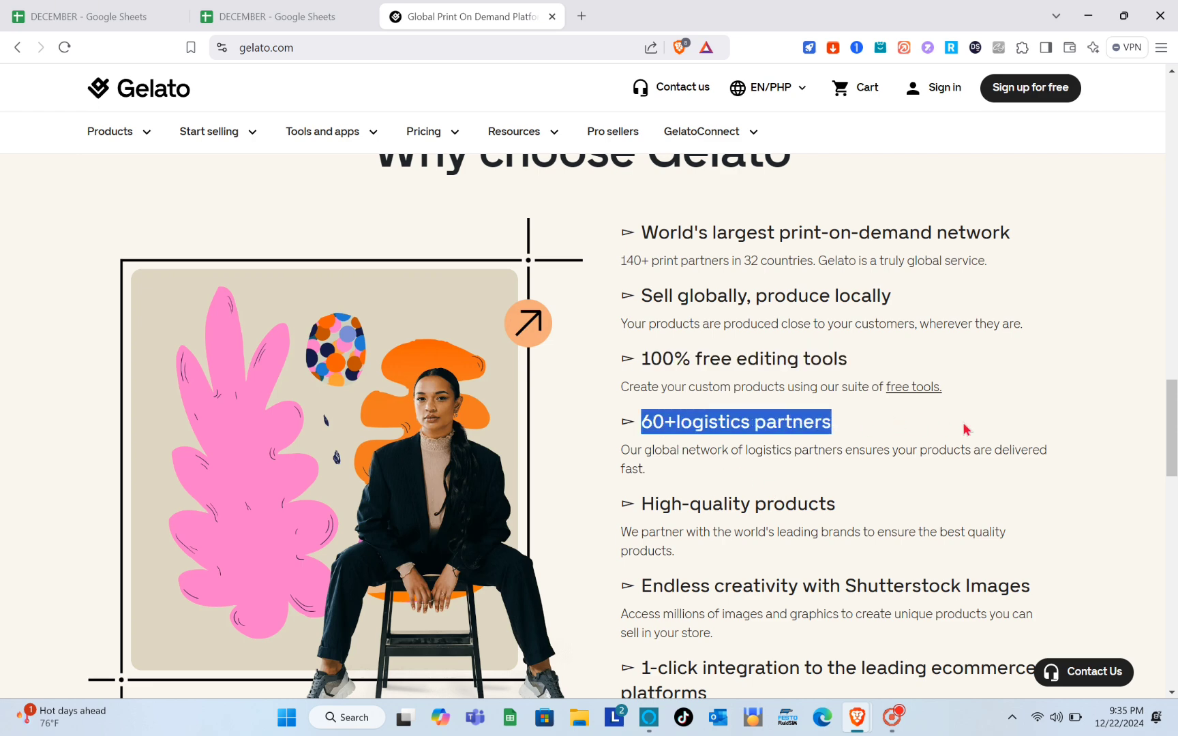
pyautogui.click(965, 428)
# - Review the product quality, Shutterstock and integration headings, then list Pricing options from the top
pyautogui.scroll(-2, 963, 426)
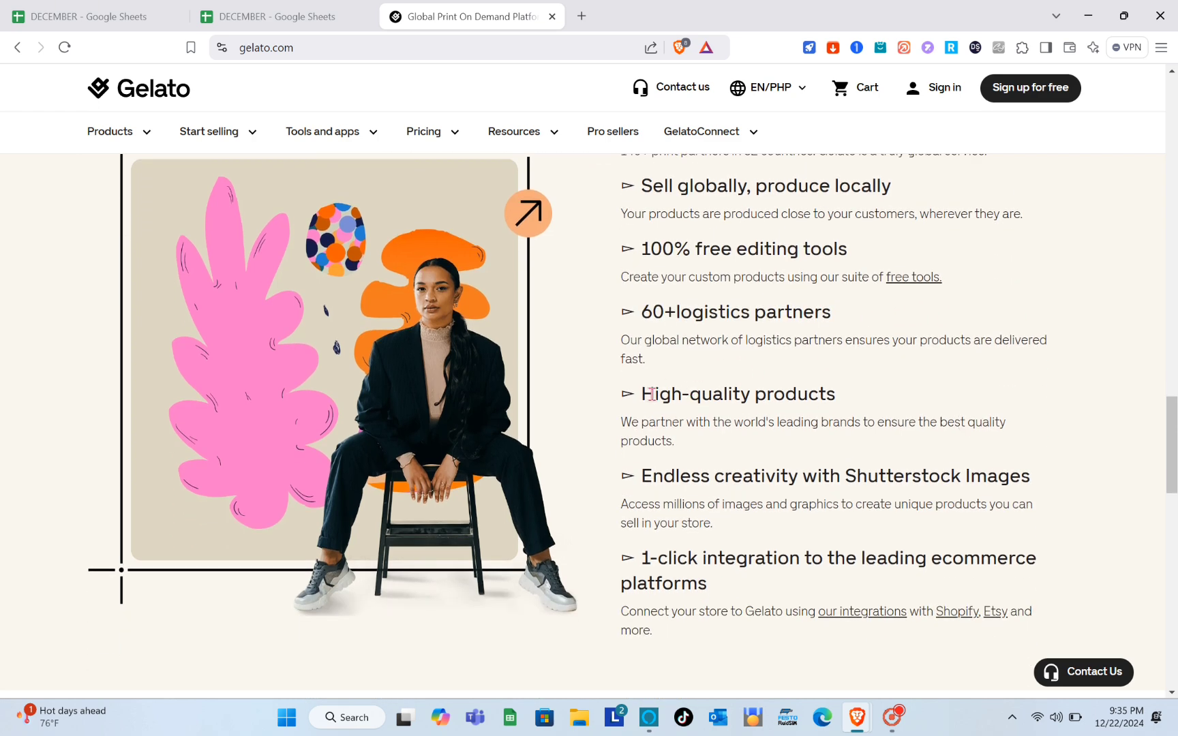
pyautogui.moveTo(643, 393); pyautogui.dragTo(918, 398)
pyautogui.click(918, 398)
pyautogui.moveTo(644, 473); pyautogui.dragTo(1075, 468)
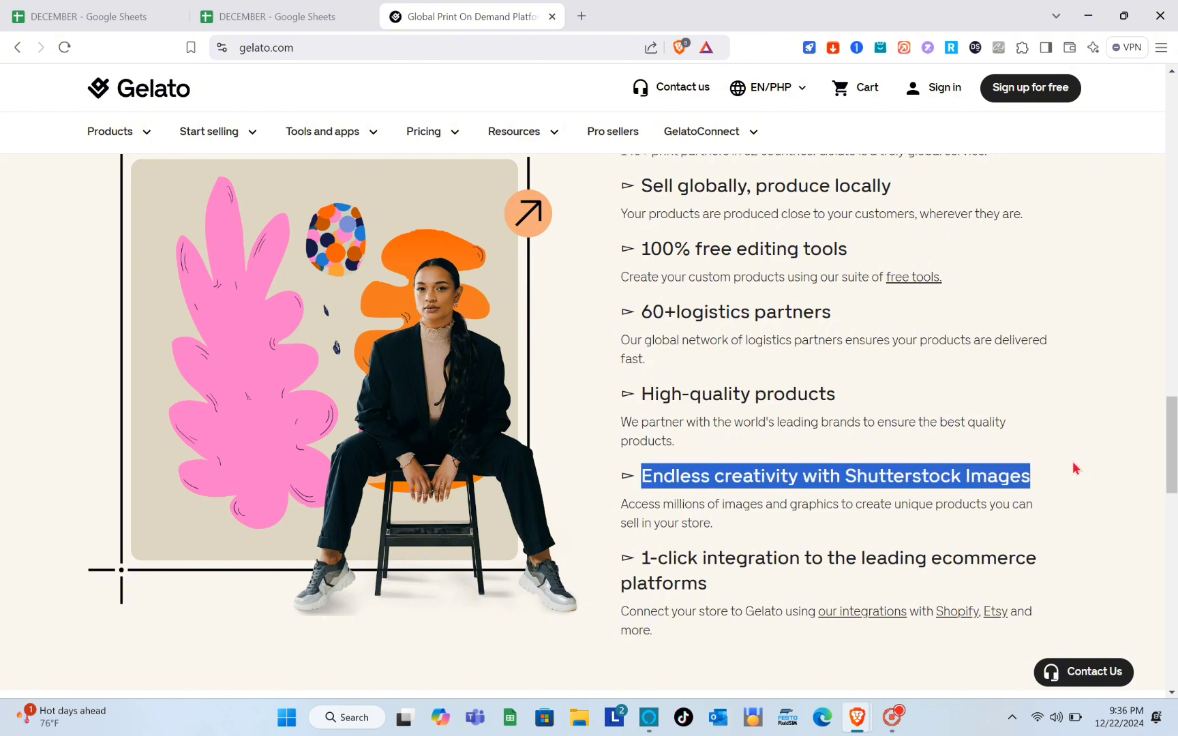
pyautogui.click(1076, 468)
pyautogui.scroll(-2, 1076, 469)
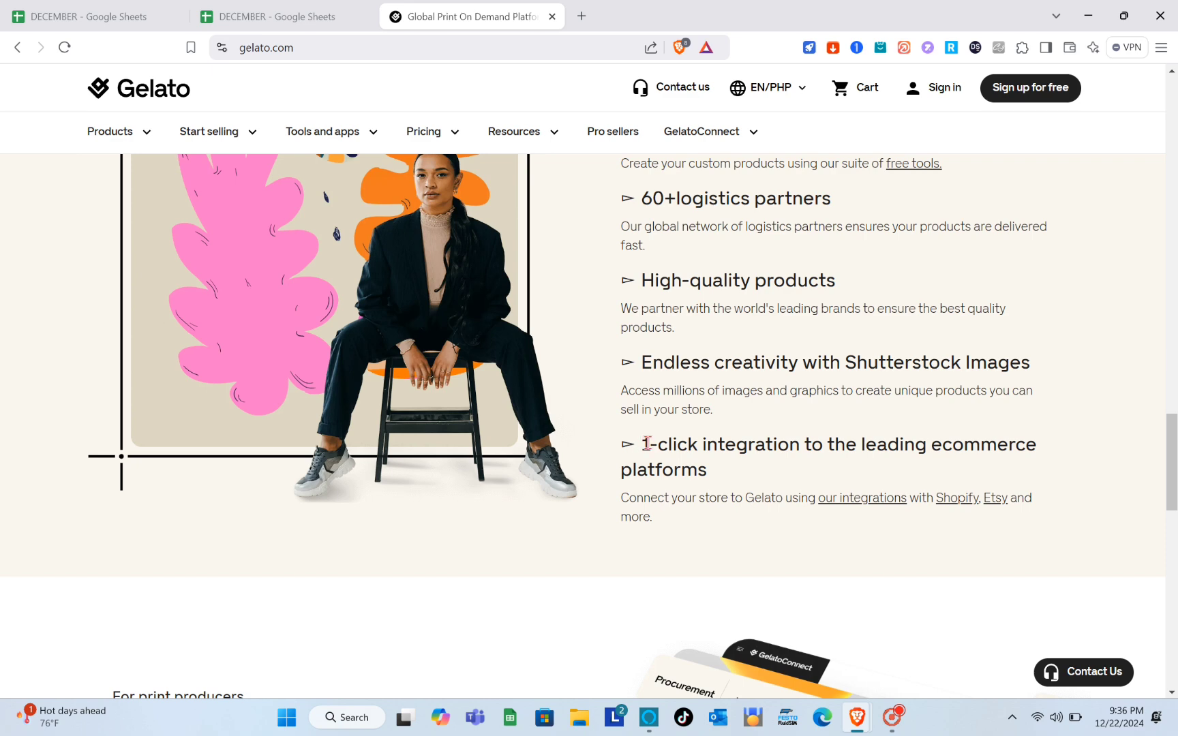
pyautogui.moveTo(646, 443); pyautogui.dragTo(821, 468)
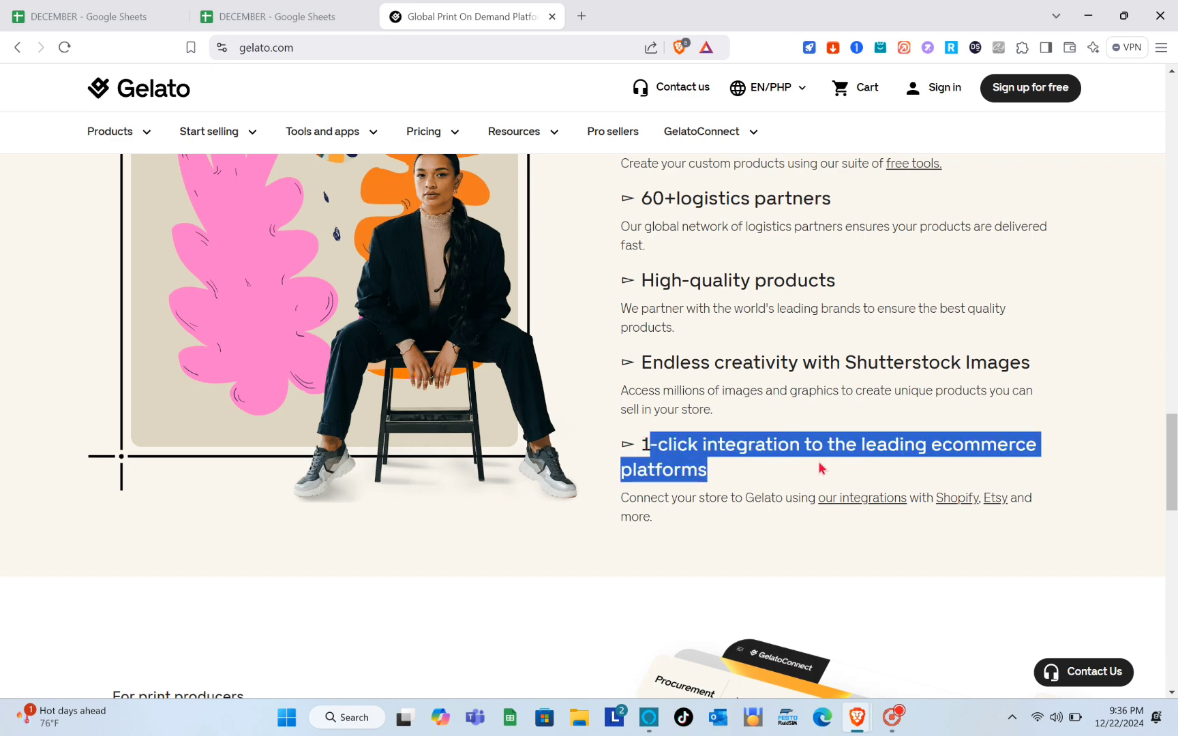
pyautogui.click(743, 481)
pyautogui.scroll(-5, 744, 481)
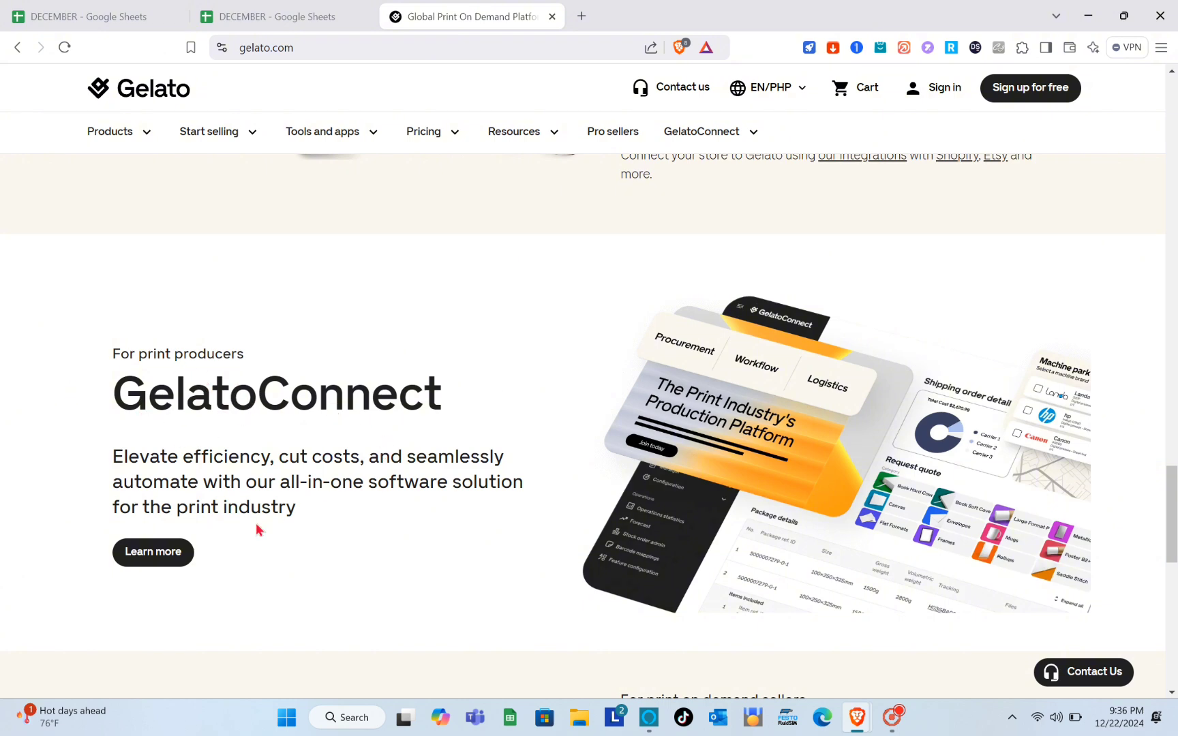
pyautogui.scroll(-1, 257, 529)
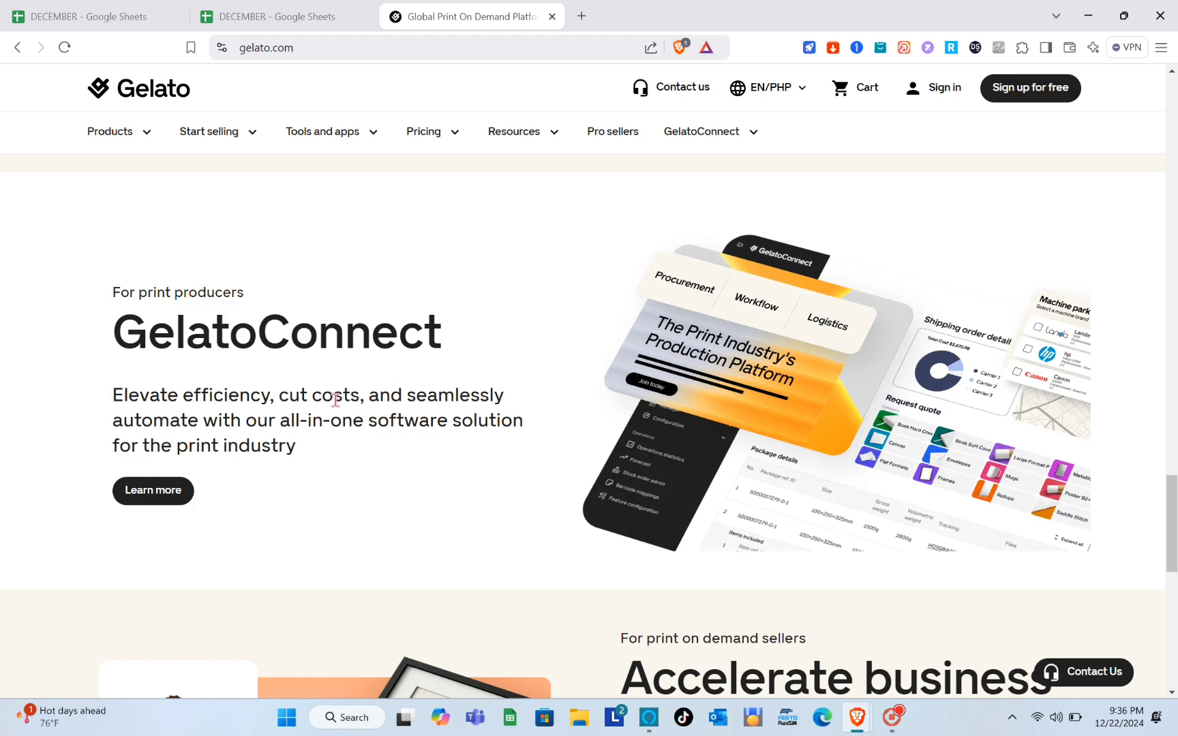
pyautogui.scroll(-6, 355, 584)
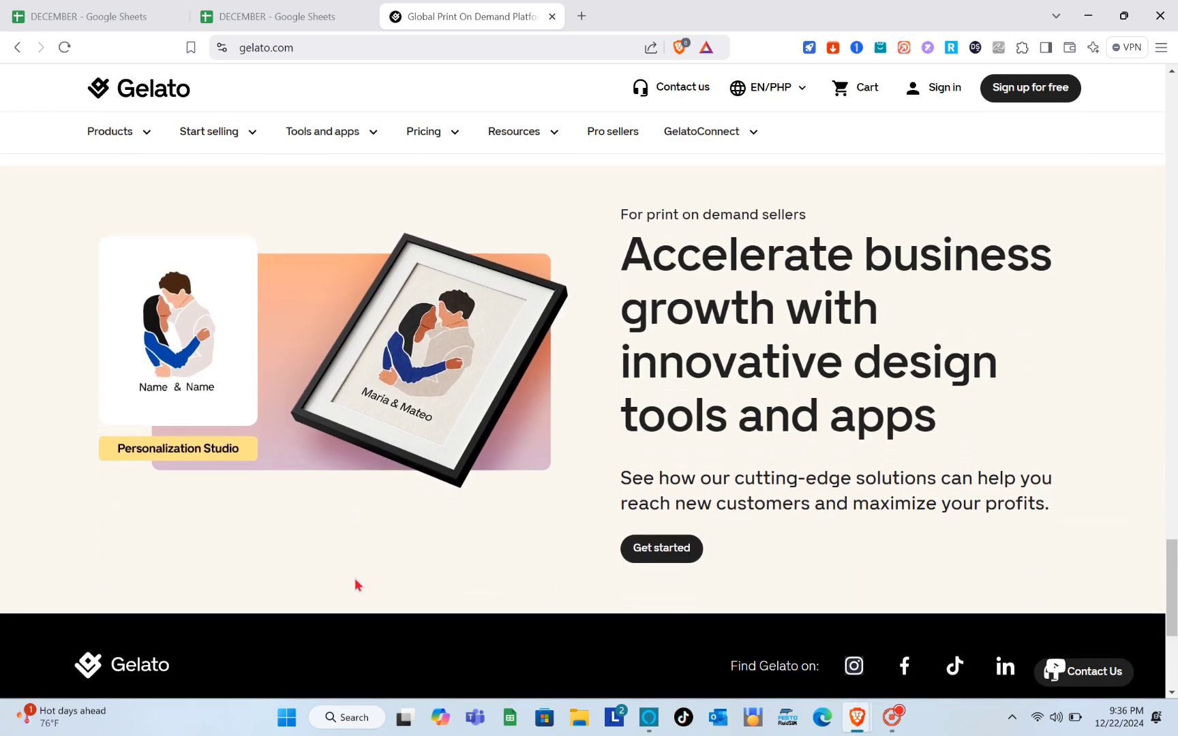
pyautogui.scroll(-5, 779, 453)
pyautogui.press('Home')
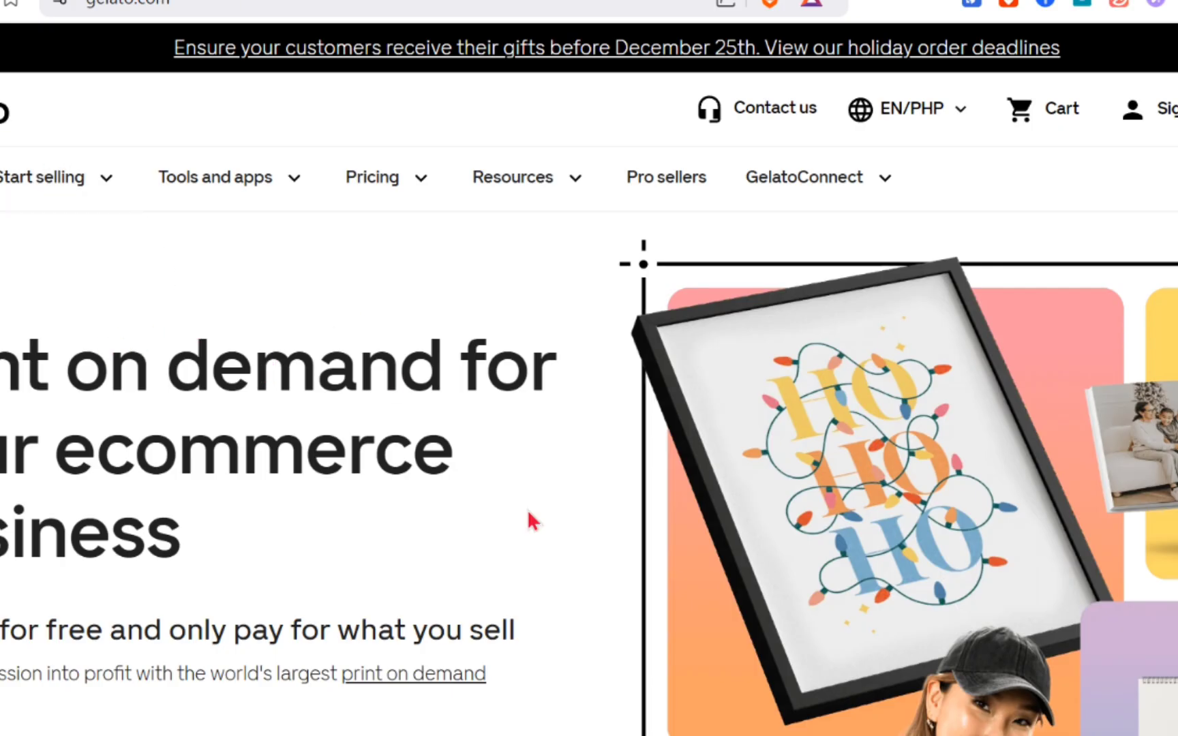
pyautogui.click(426, 186)
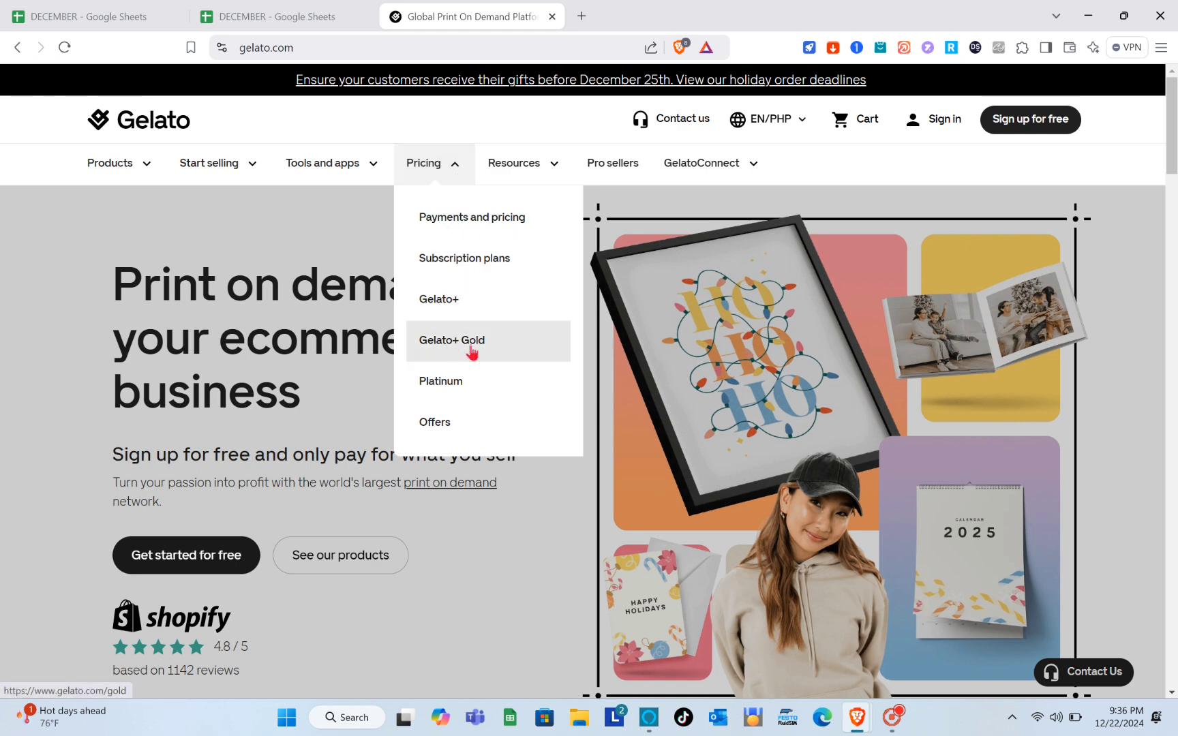
# - Browse the Payments and pricing page, then bring up the Pricing list again
pyautogui.click(463, 231)
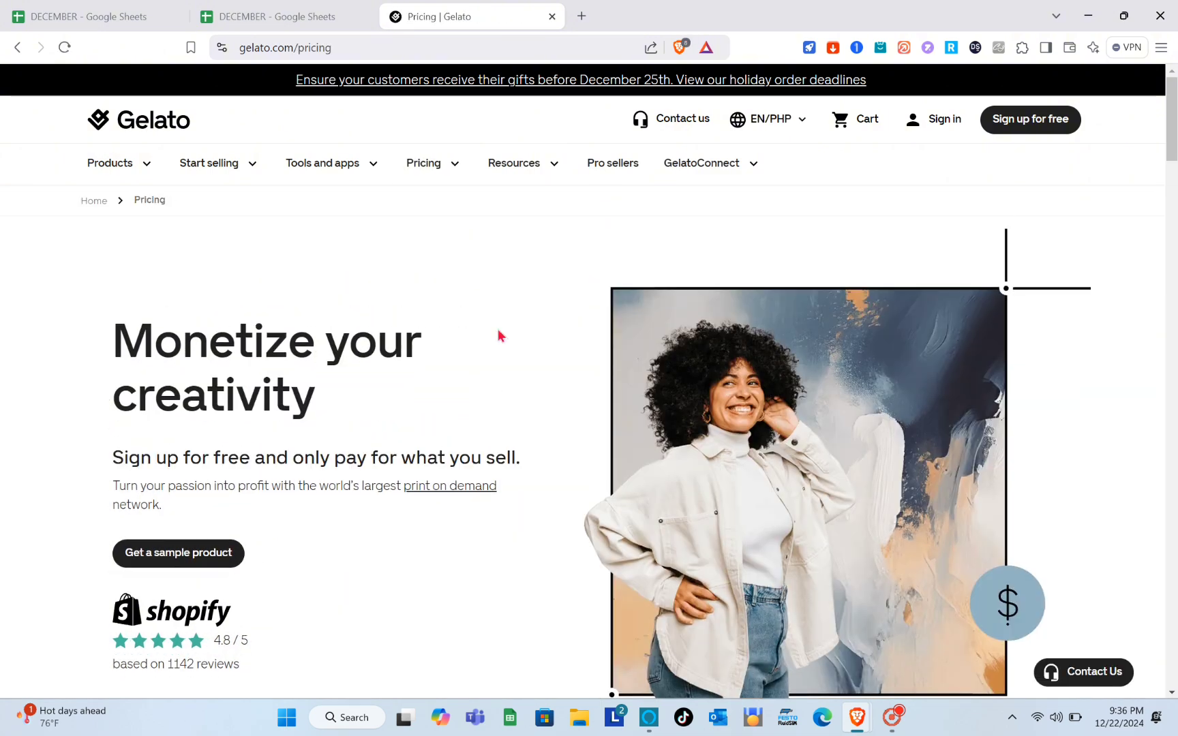
pyautogui.scroll(-3, 485, 447)
pyautogui.scroll(-4, 486, 443)
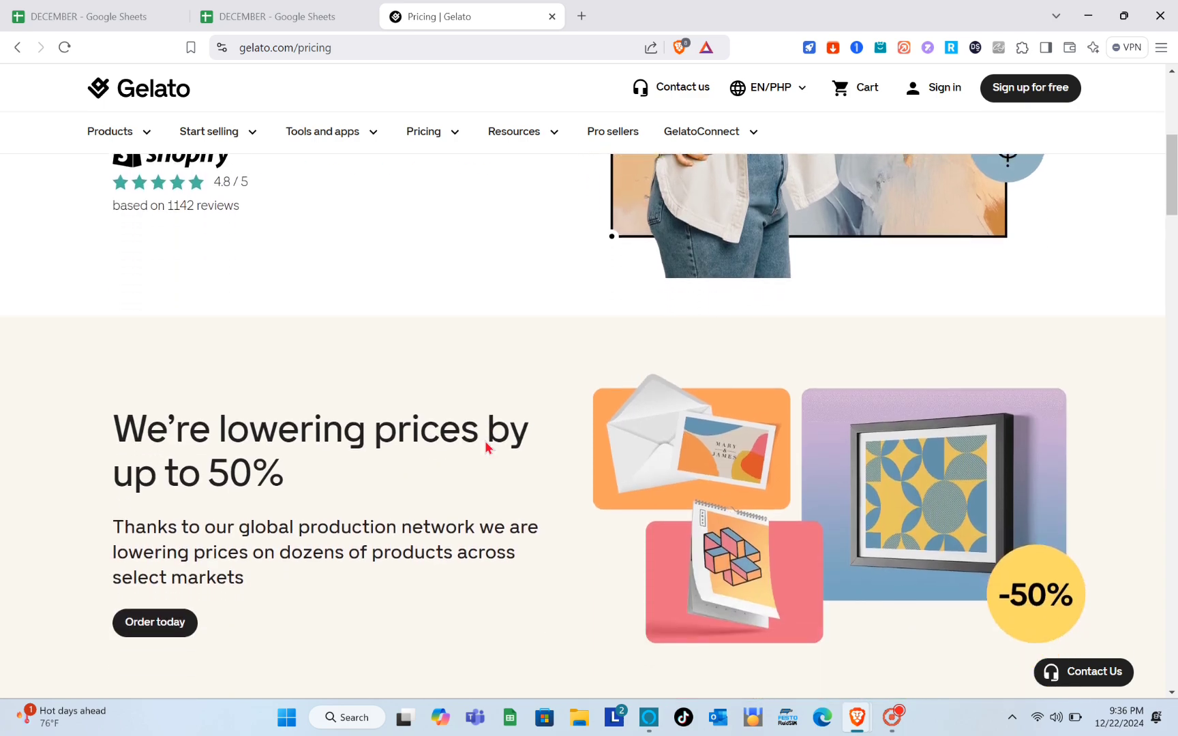
pyautogui.scroll(8, 485, 443)
pyautogui.click(448, 169)
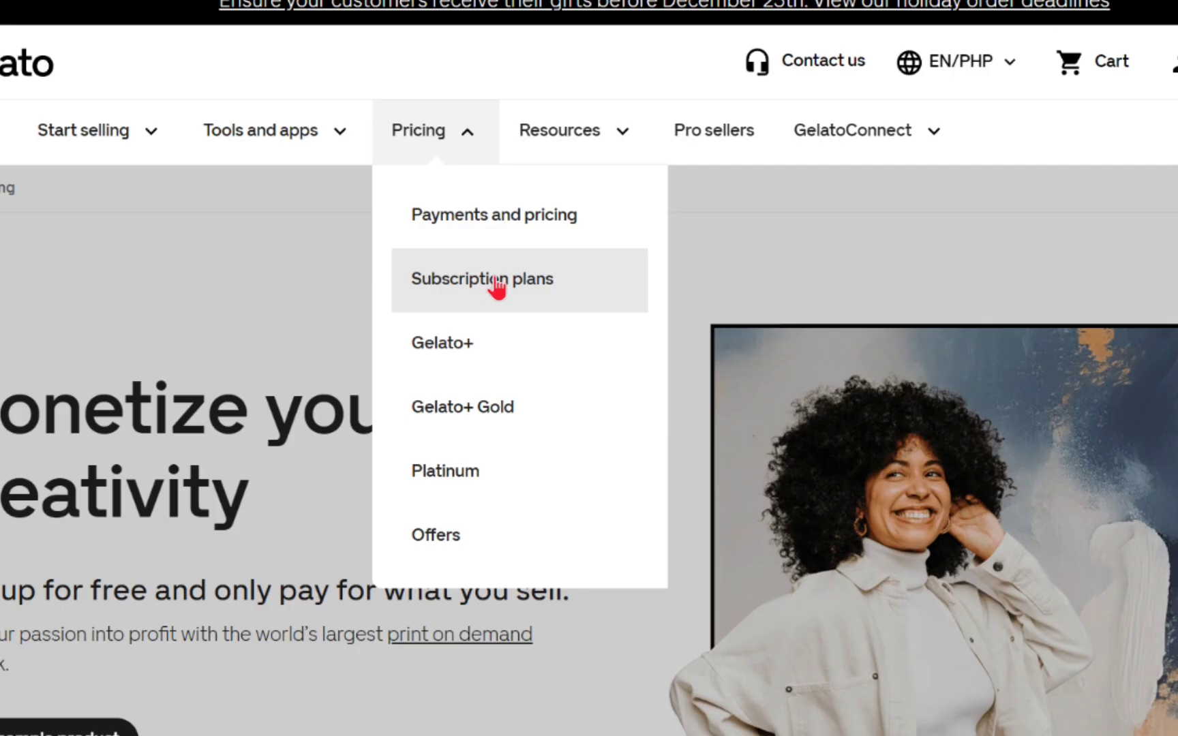
# - Open the Subscription plans page and scroll down to the plan cards
pyautogui.click(495, 278)
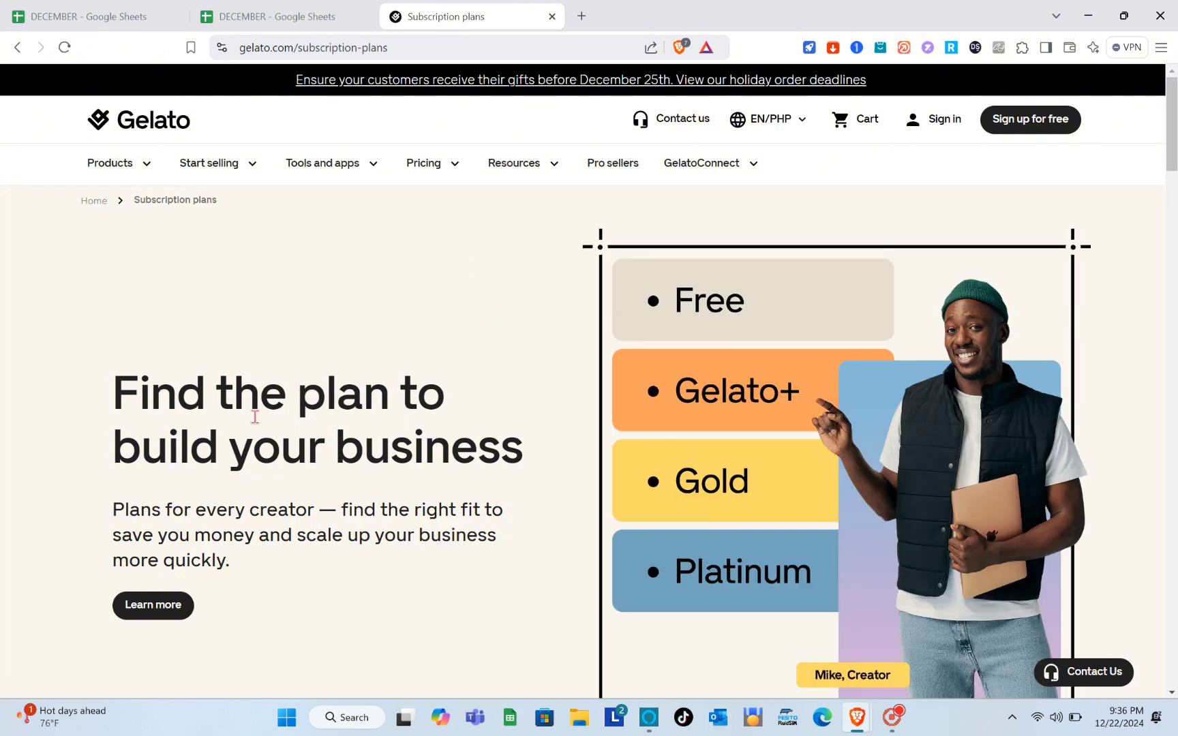
pyautogui.scroll(-2, 466, 502)
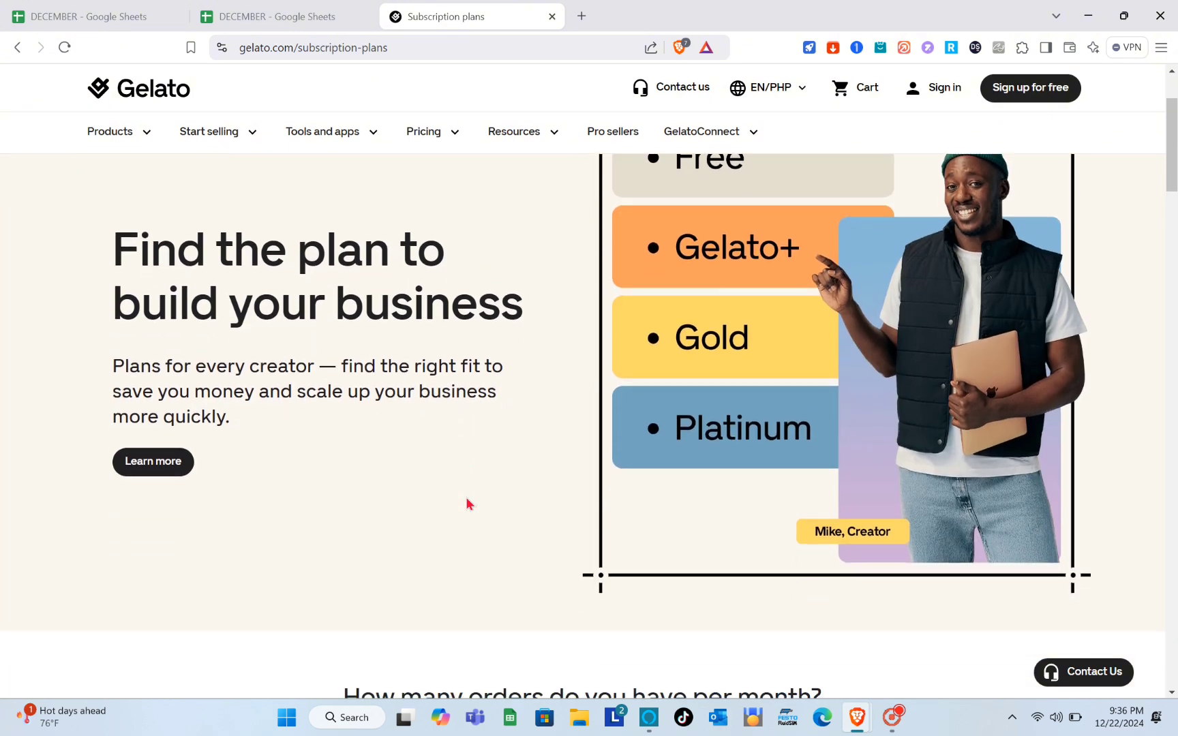
pyautogui.scroll(-7, 641, 481)
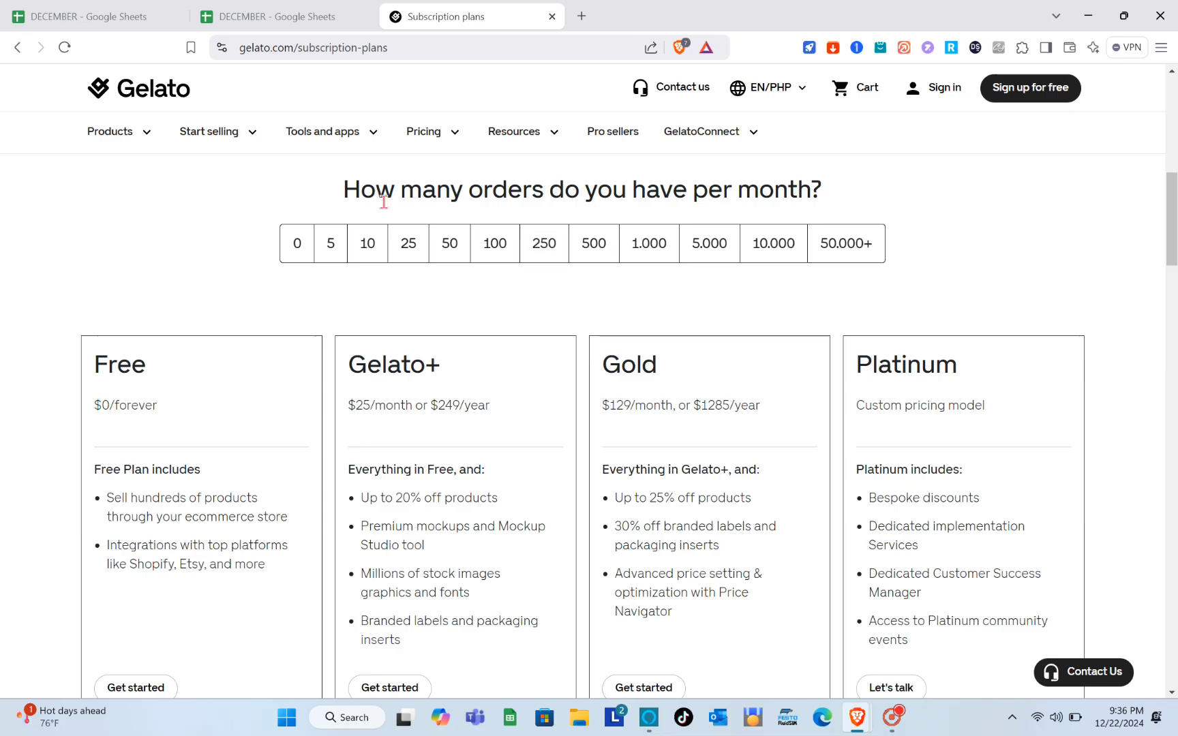
# - Toggle monthly orders between 50 and 10 to compare the plans
pyautogui.click(448, 245)
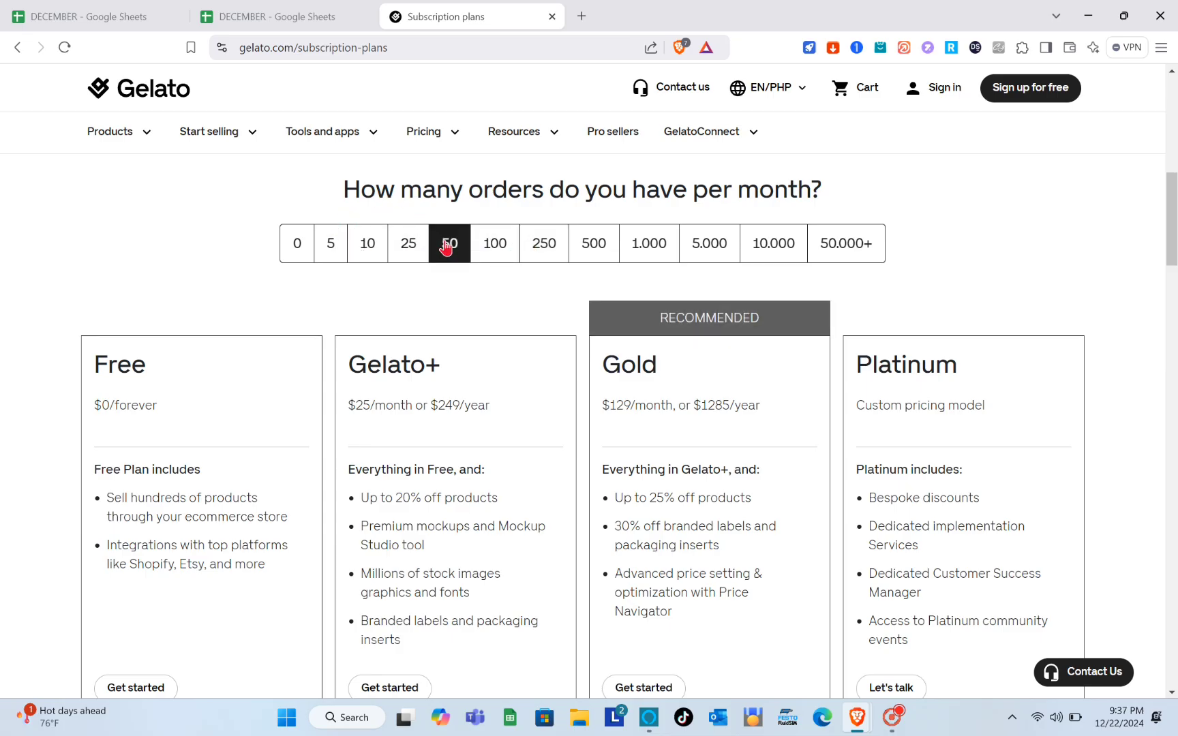
pyautogui.click(379, 254)
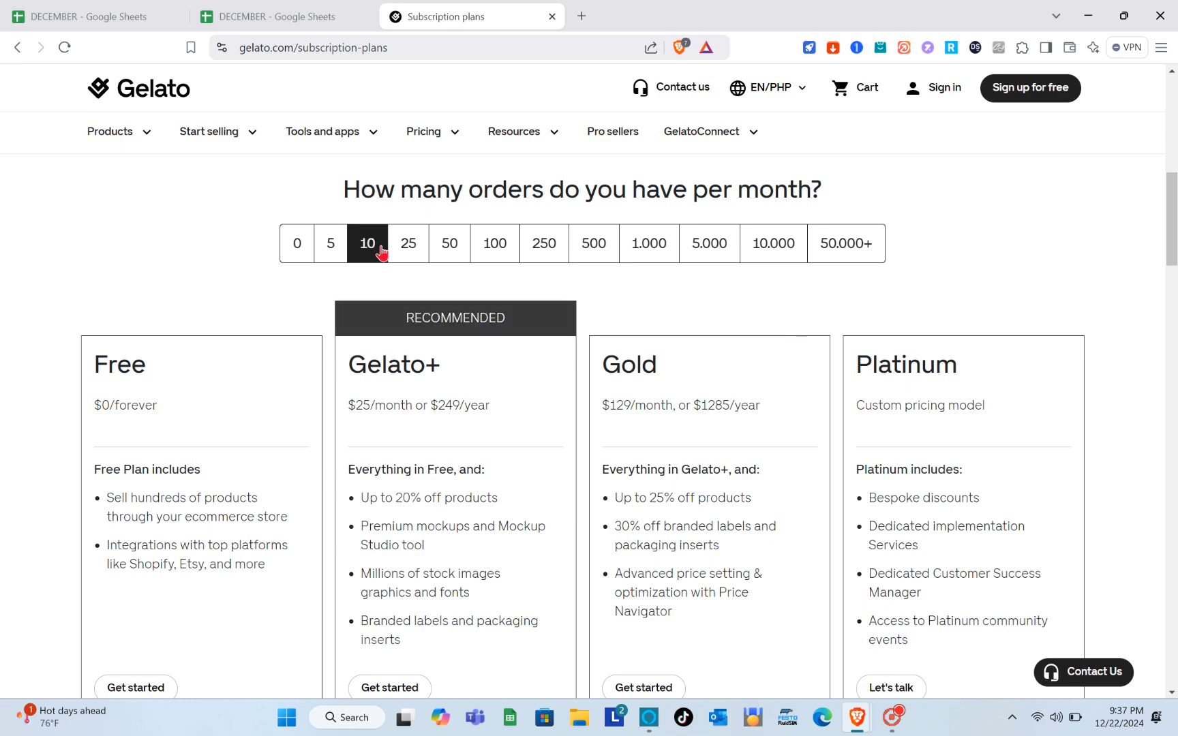
pyautogui.click(408, 254)
pyautogui.click(452, 254)
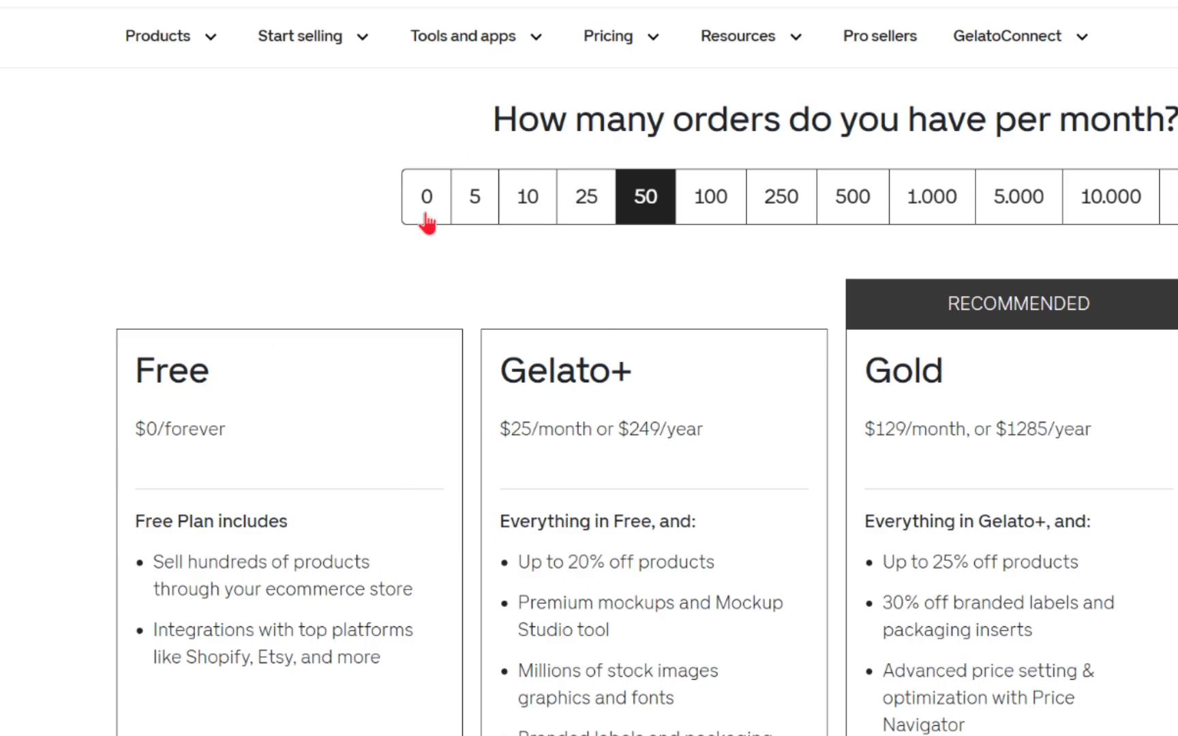
pyautogui.scroll(-1, 585, 373)
pyautogui.scroll(-1, 586, 374)
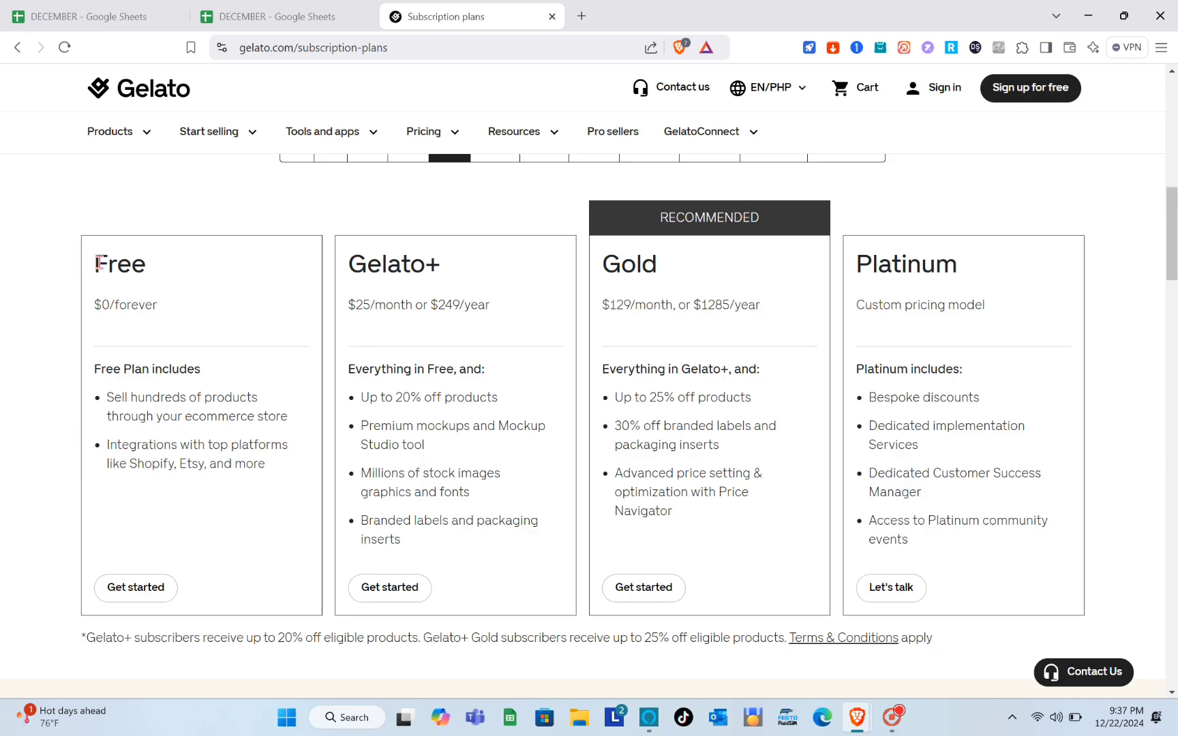
# - Review the Free, Gelato+, Gold and Platinum plan names and the Gelato+ feature list
pyautogui.moveTo(99, 264); pyautogui.dragTo(154, 273)
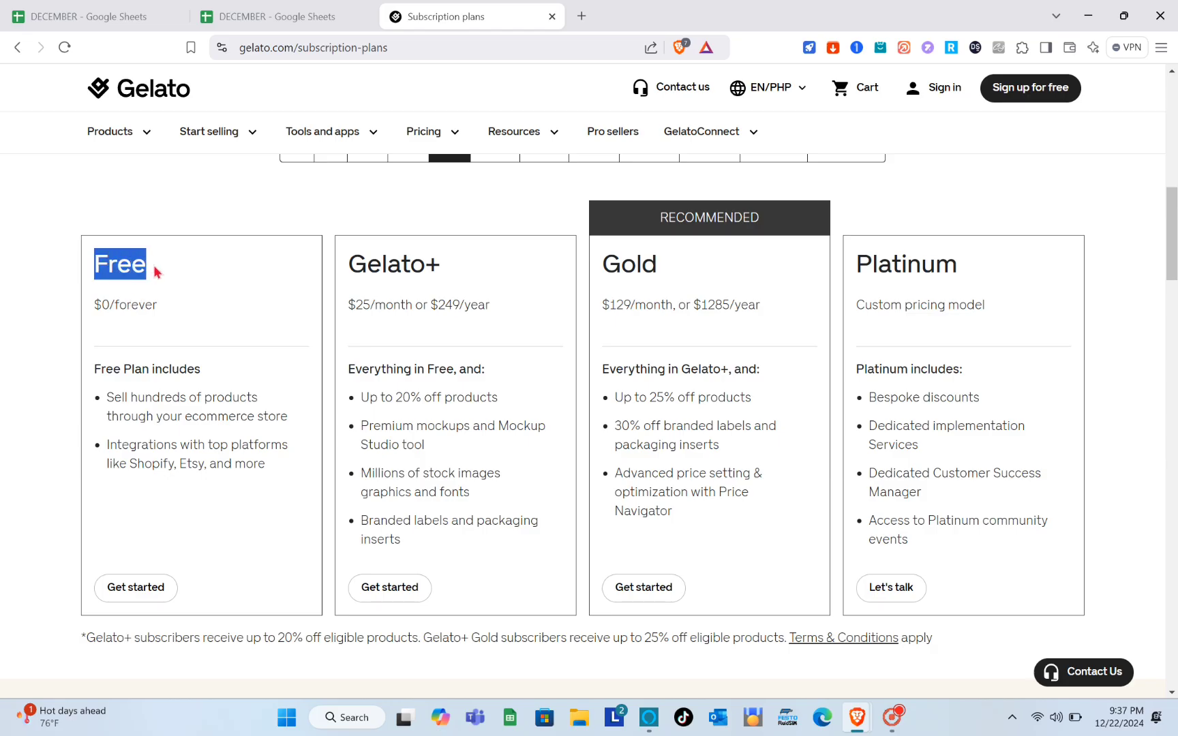
pyautogui.click(157, 272)
pyautogui.moveTo(348, 266); pyautogui.dragTo(497, 273)
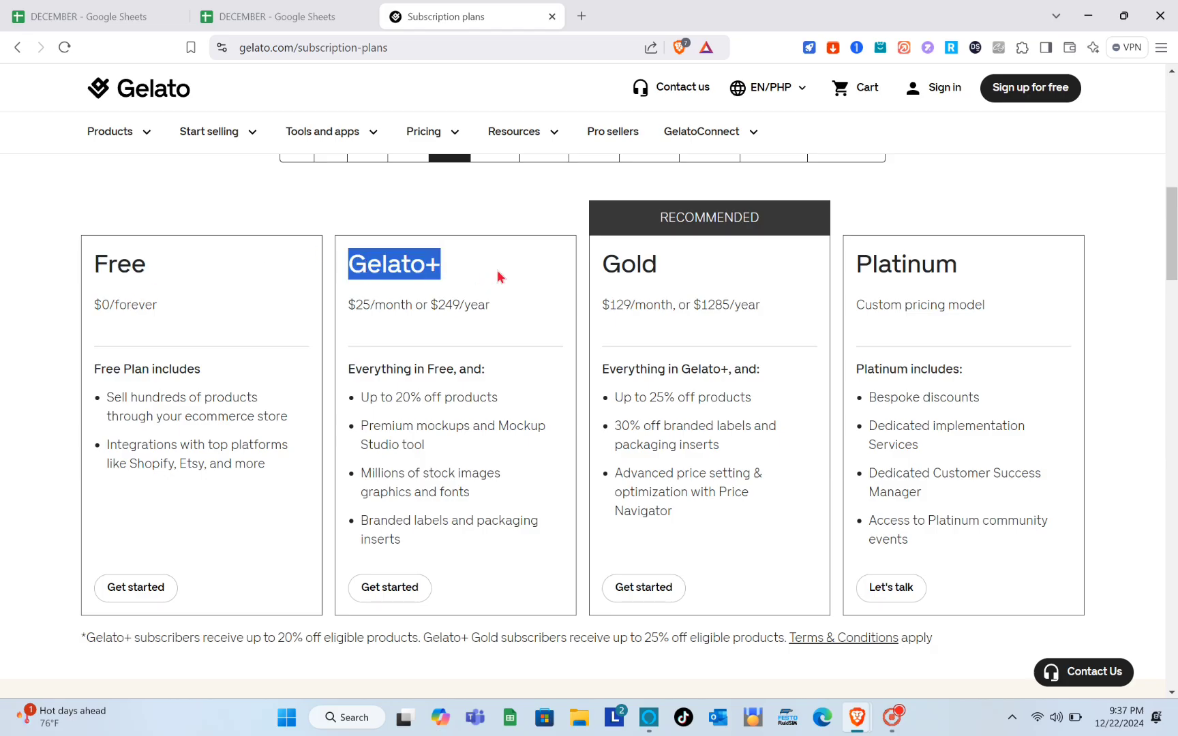
pyautogui.click(498, 276)
pyautogui.moveTo(608, 264); pyautogui.dragTo(726, 265)
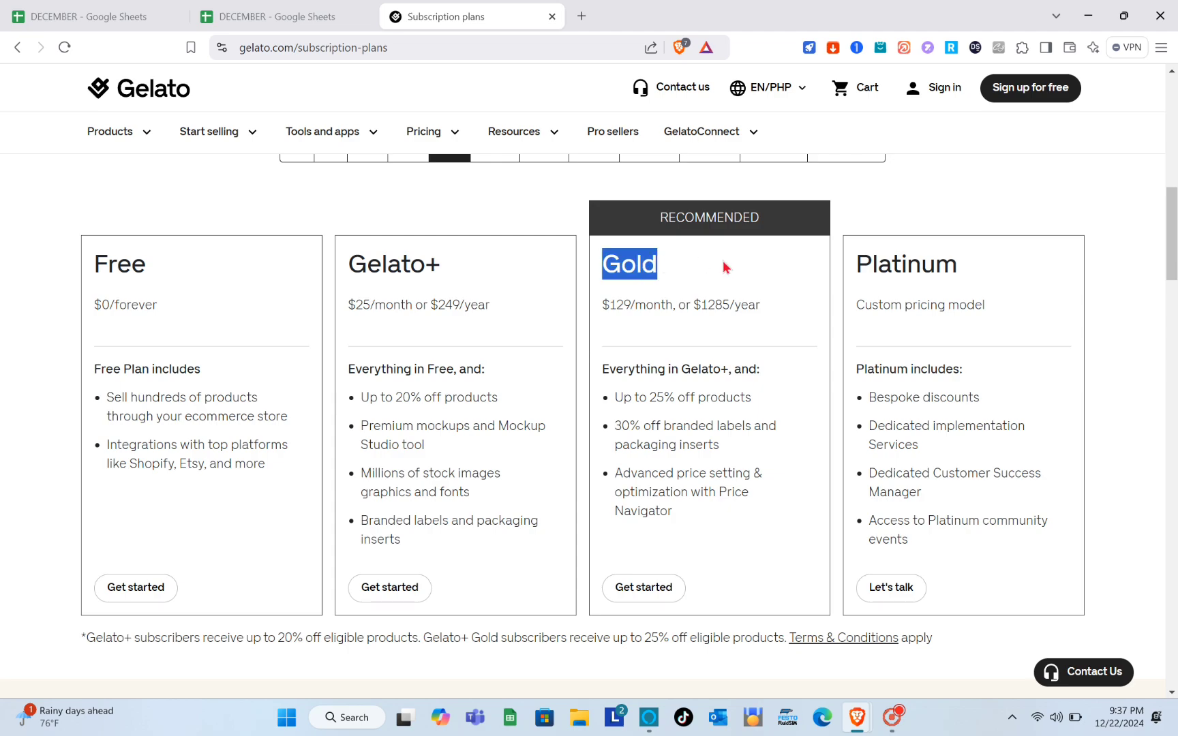
pyautogui.click(730, 265)
pyautogui.moveTo(956, 225); pyautogui.dragTo(1095, 227)
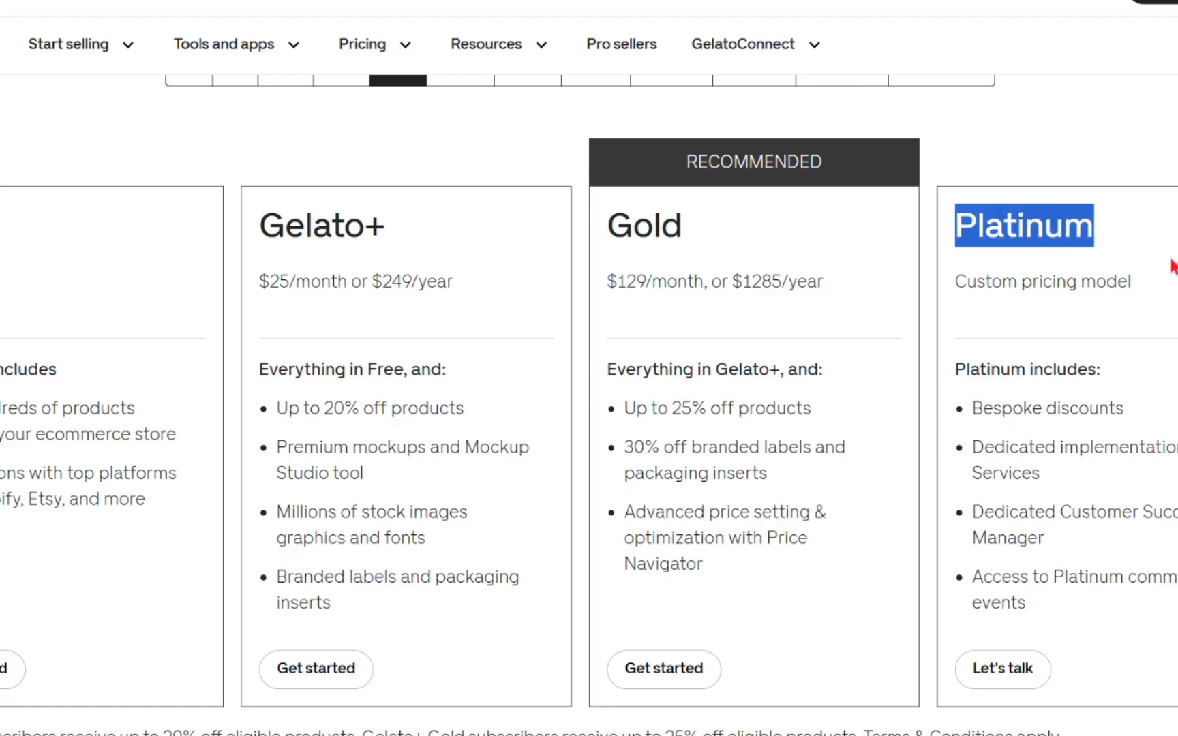
pyautogui.click(1099, 228)
pyautogui.scroll(2, 813, 323)
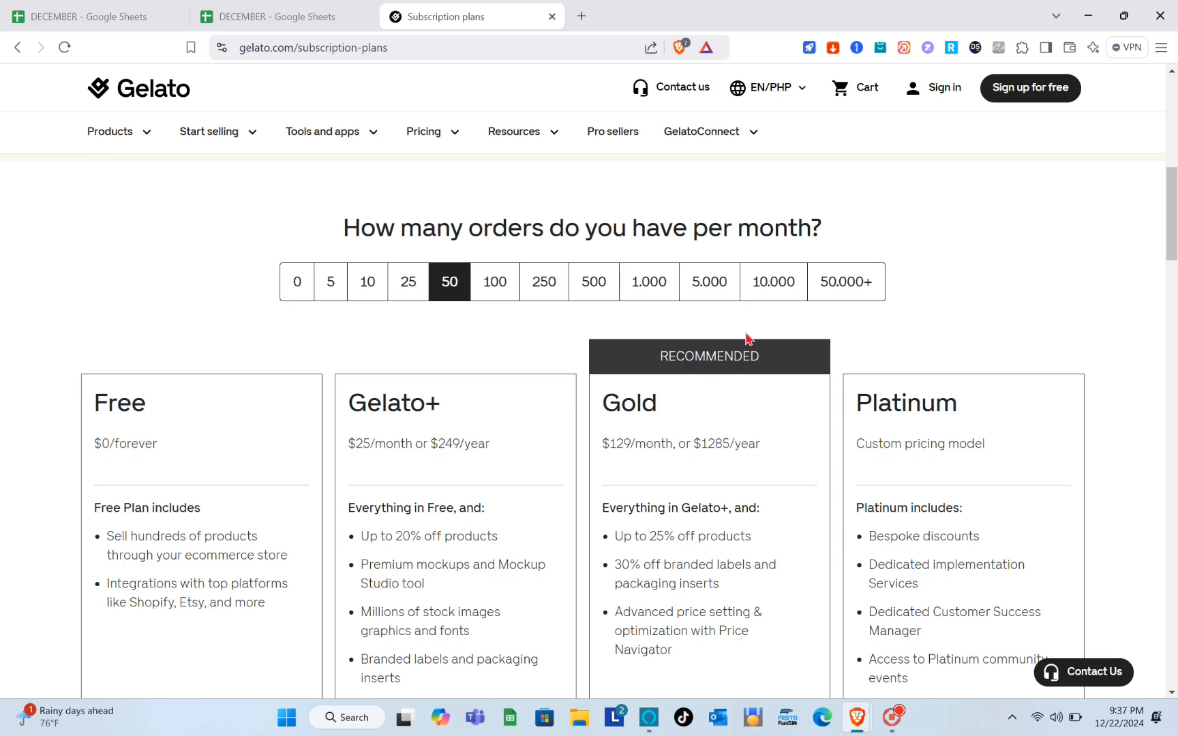
pyautogui.scroll(-1, 613, 368)
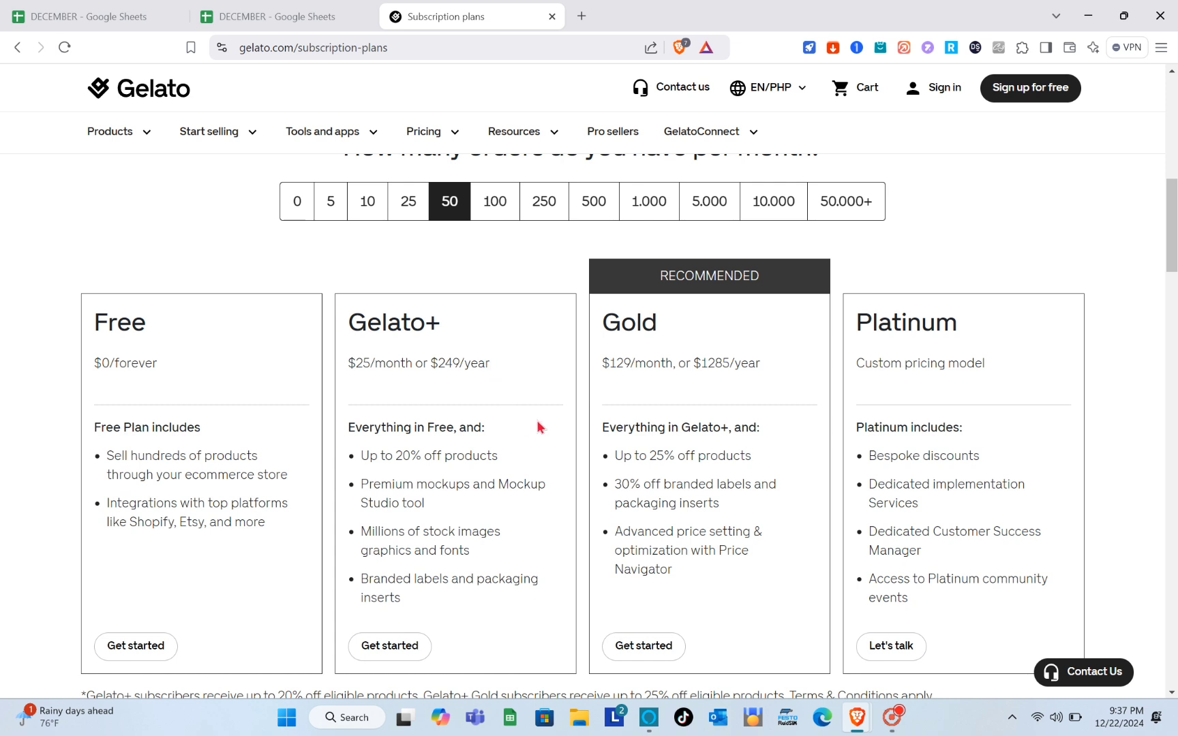
pyautogui.scroll(-1, 426, 417)
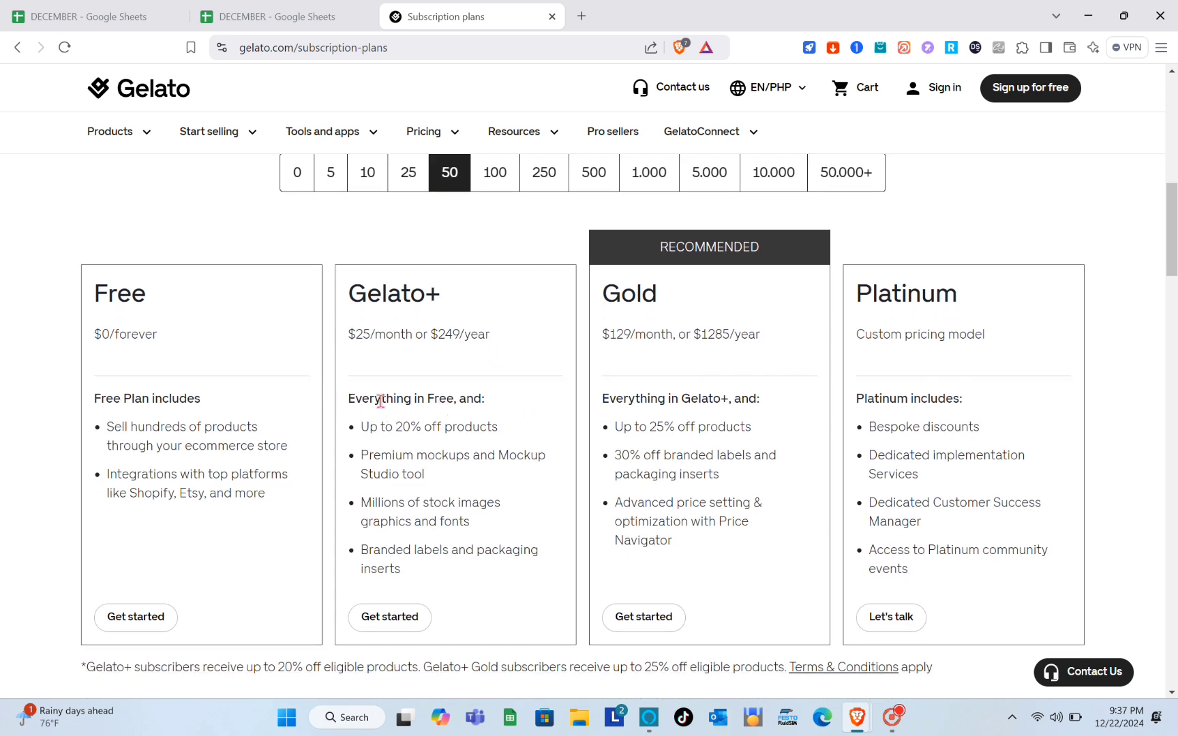
pyautogui.moveTo(380, 401); pyautogui.dragTo(454, 405)
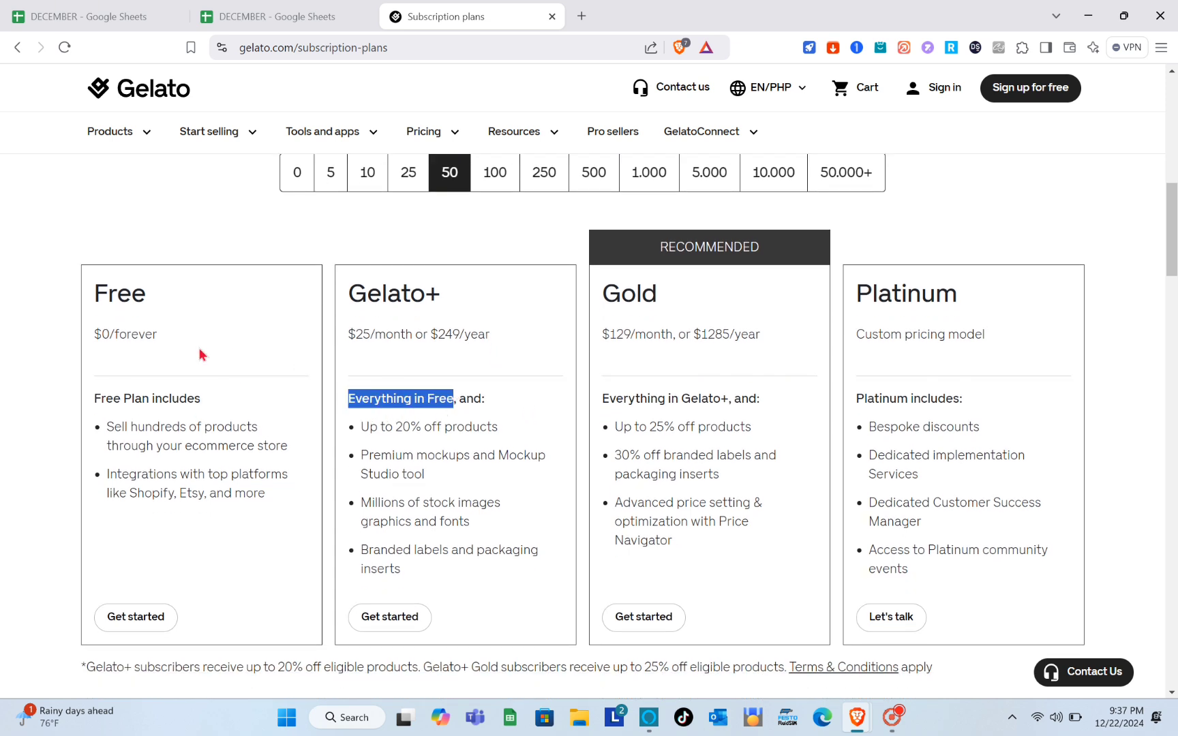
pyautogui.click(549, 402)
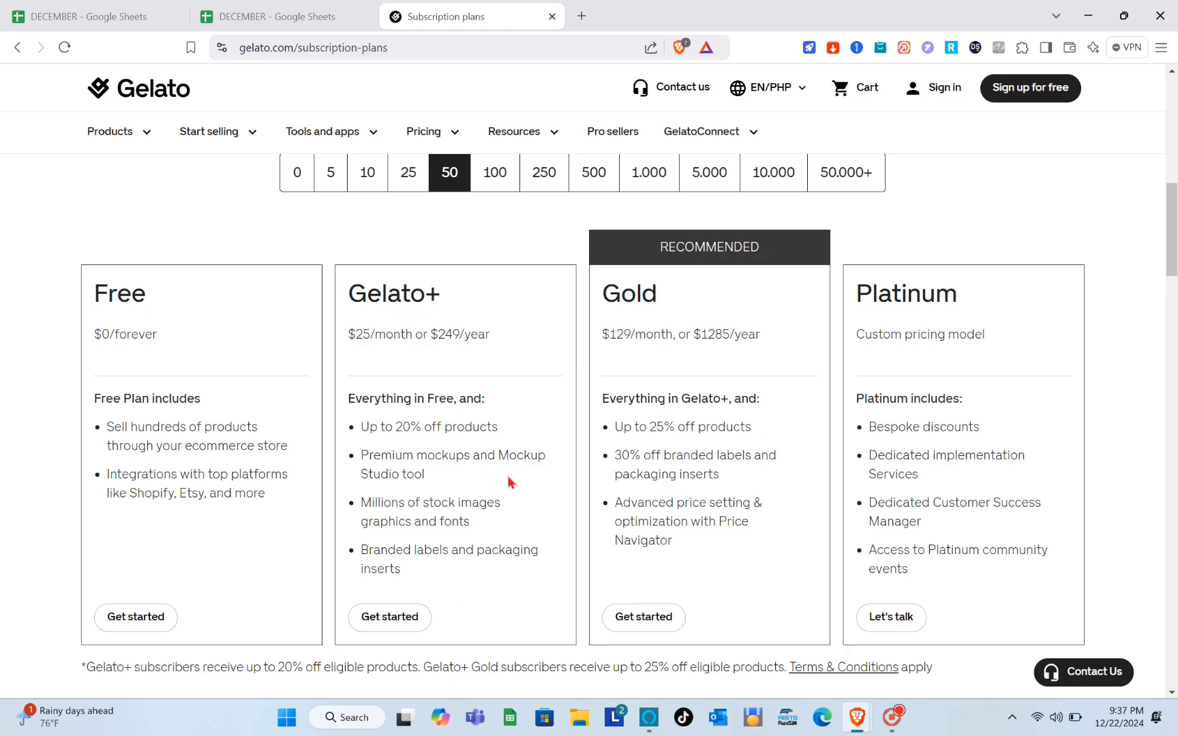
pyautogui.scroll(1, 508, 481)
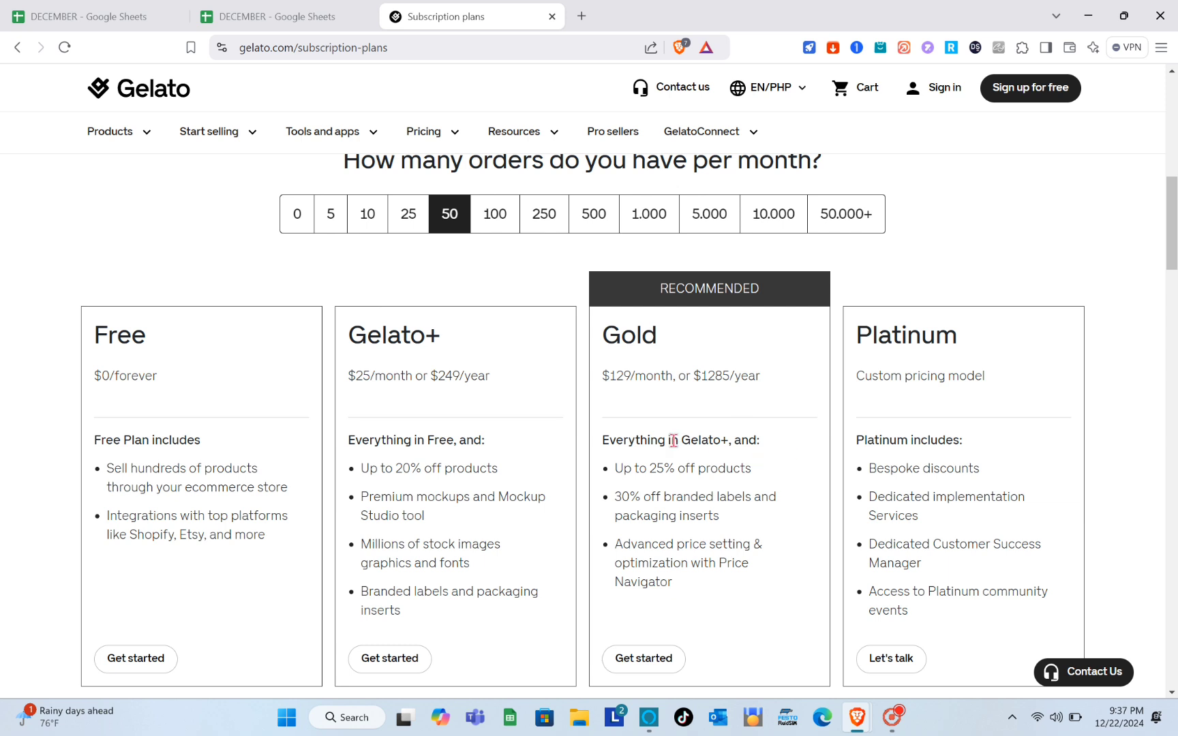
pyautogui.scroll(-1, 735, 393)
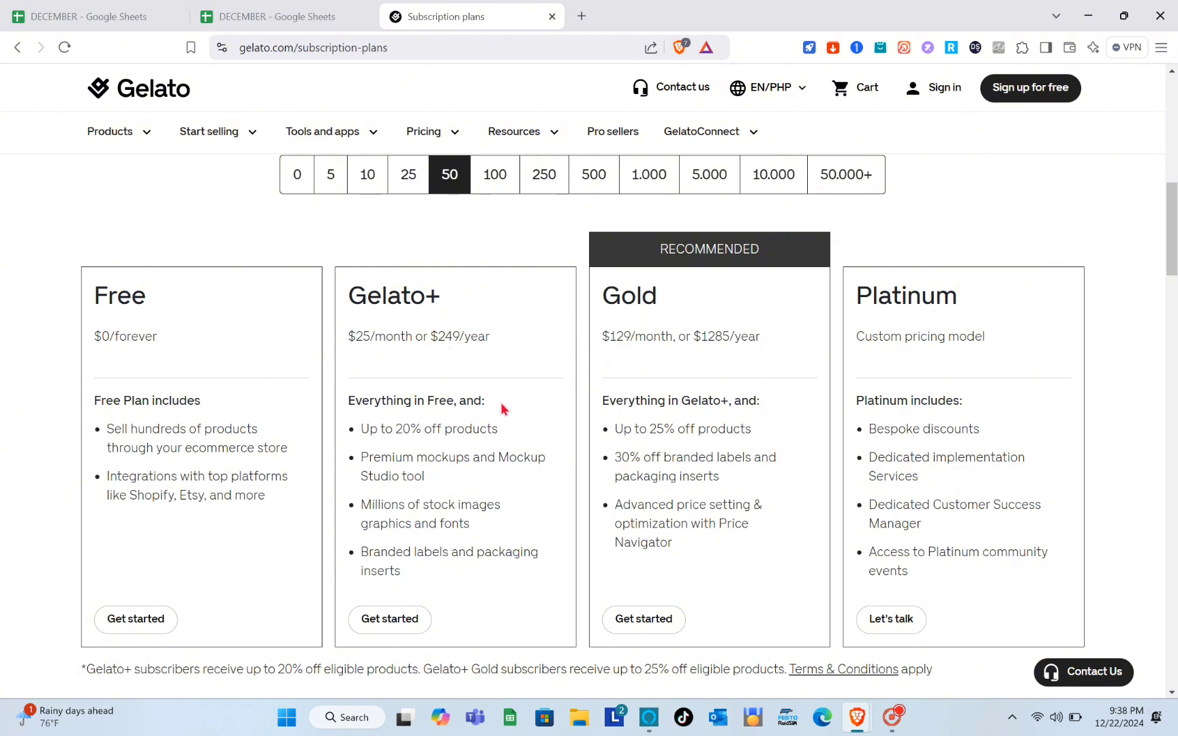
# - Try 100, 5.000, 50.000+ and 10 monthly orders, settle on 5, and start Free plan sign-up
pyautogui.click(491, 186)
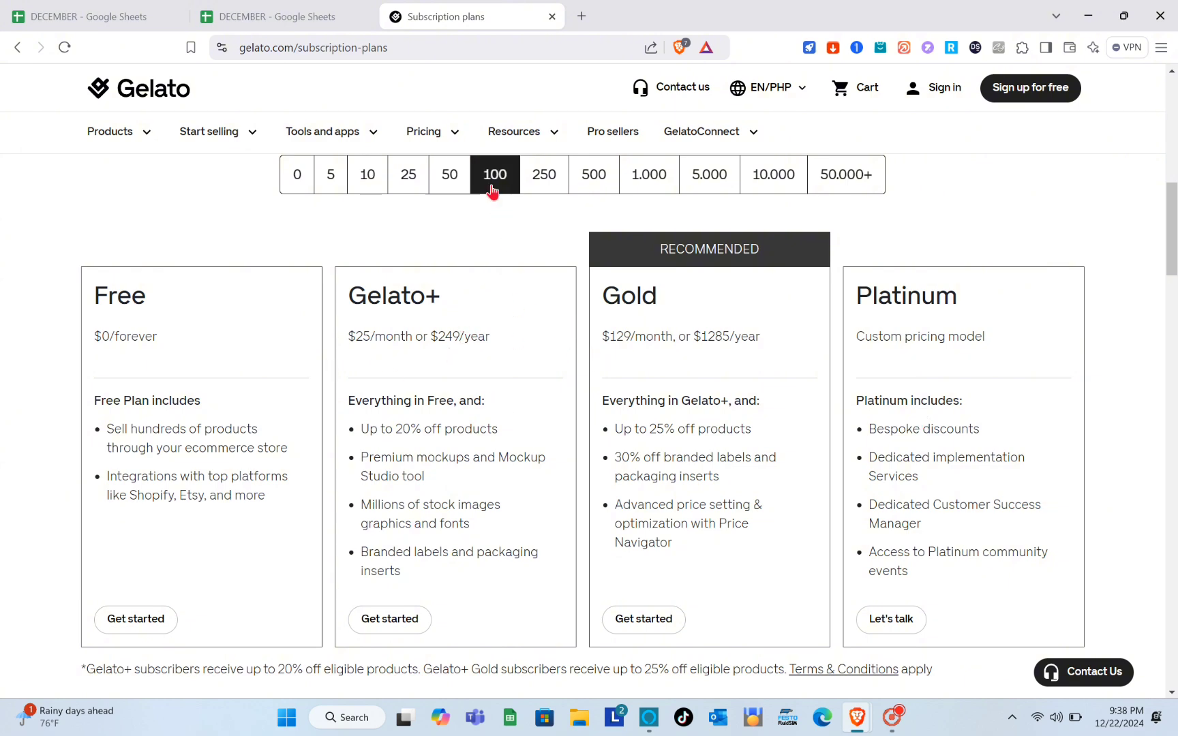
pyautogui.click(555, 186)
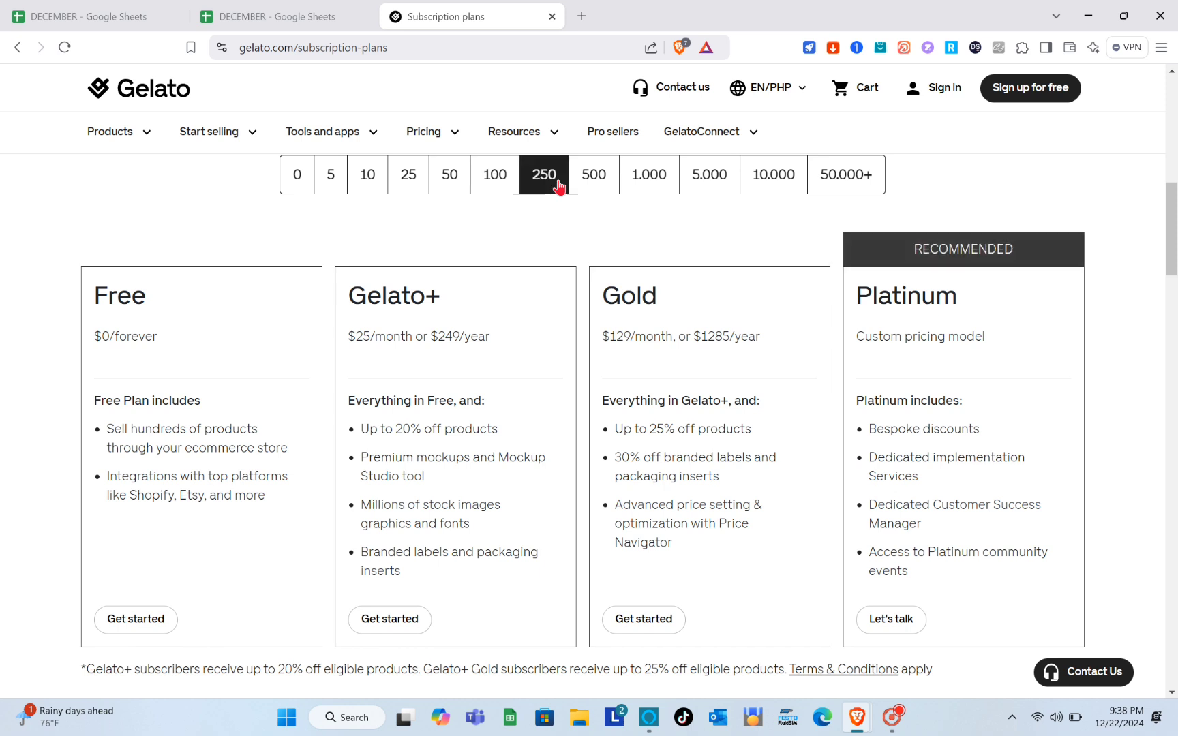
pyautogui.click(733, 184)
pyautogui.click(821, 187)
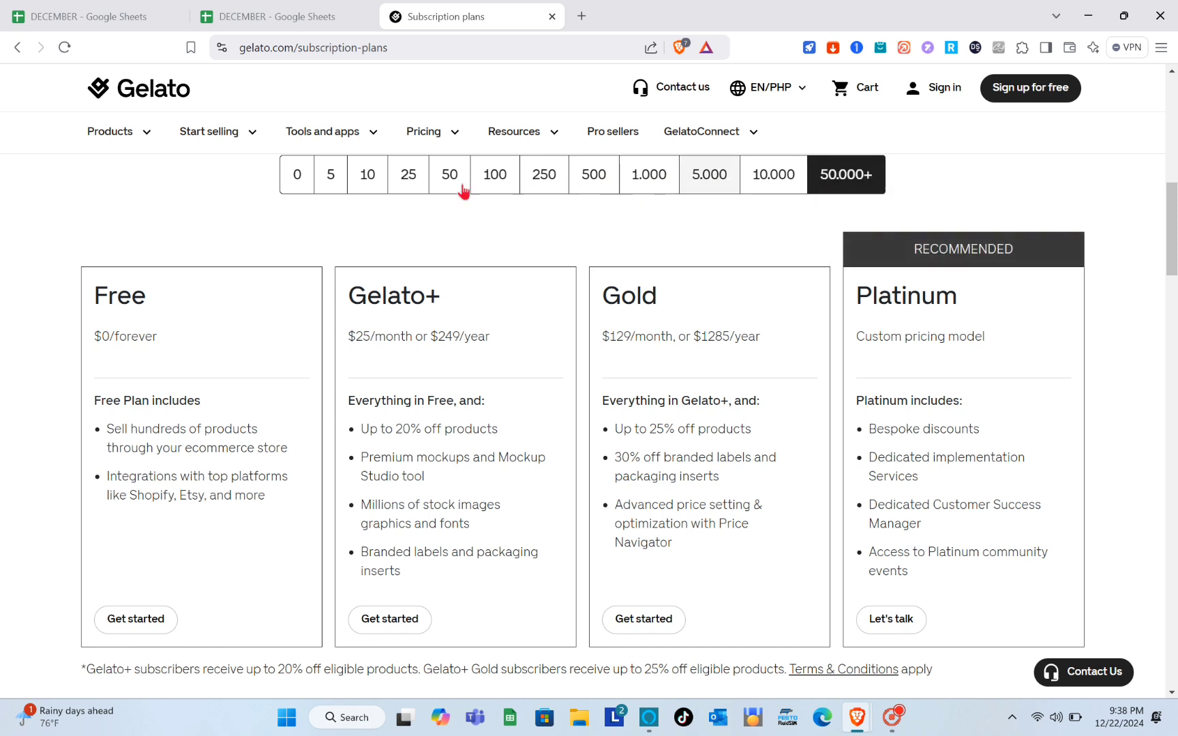
pyautogui.click(359, 185)
pyautogui.click(324, 193)
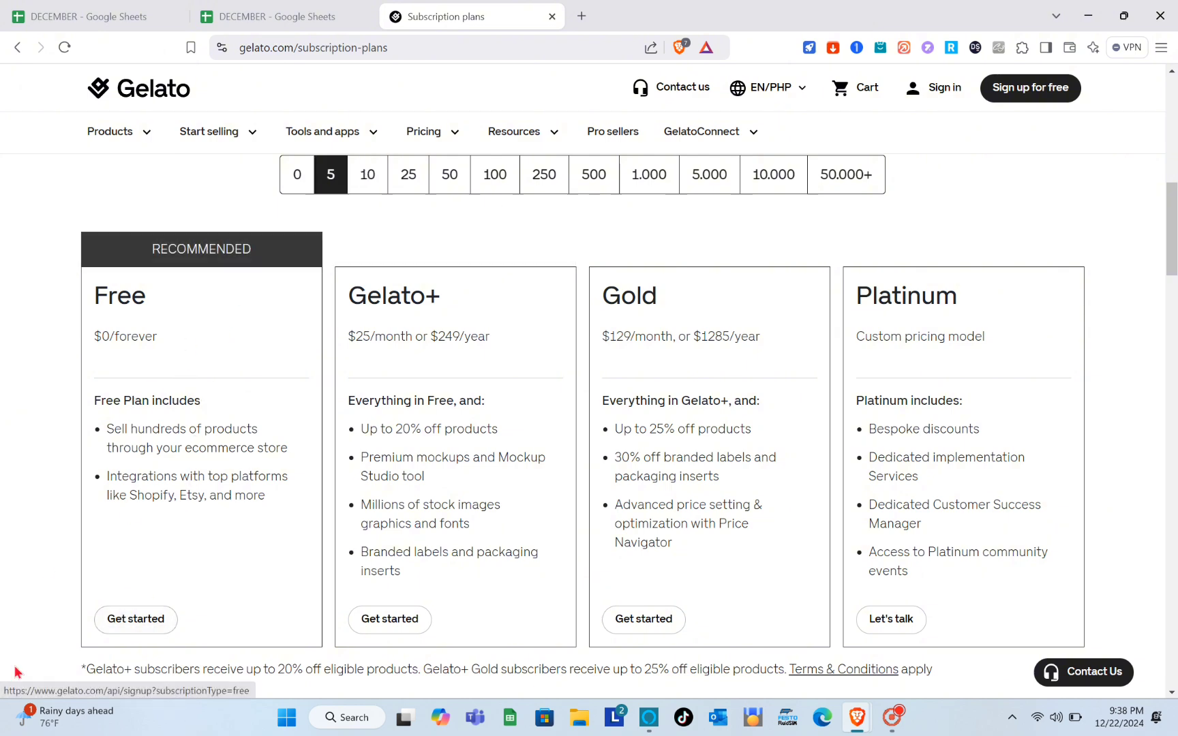
pyautogui.click(126, 620)
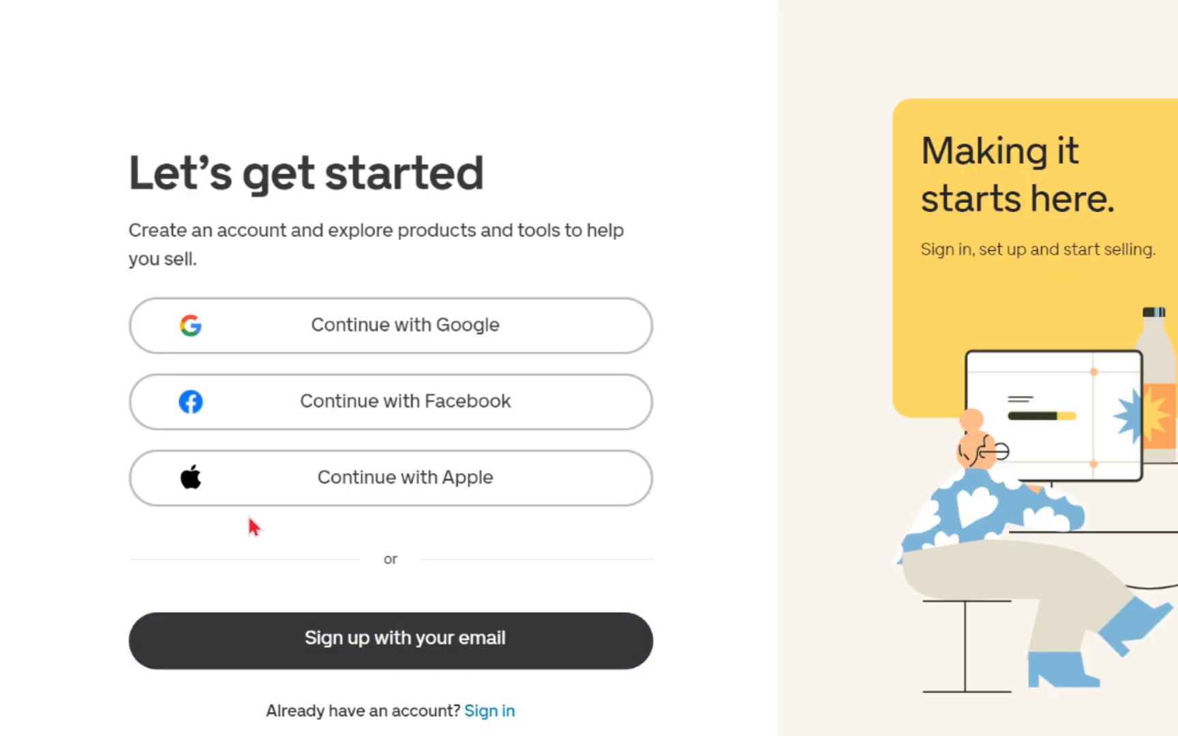
# - Create the Gelato account with the Continue with Google option
pyautogui.click(298, 326)
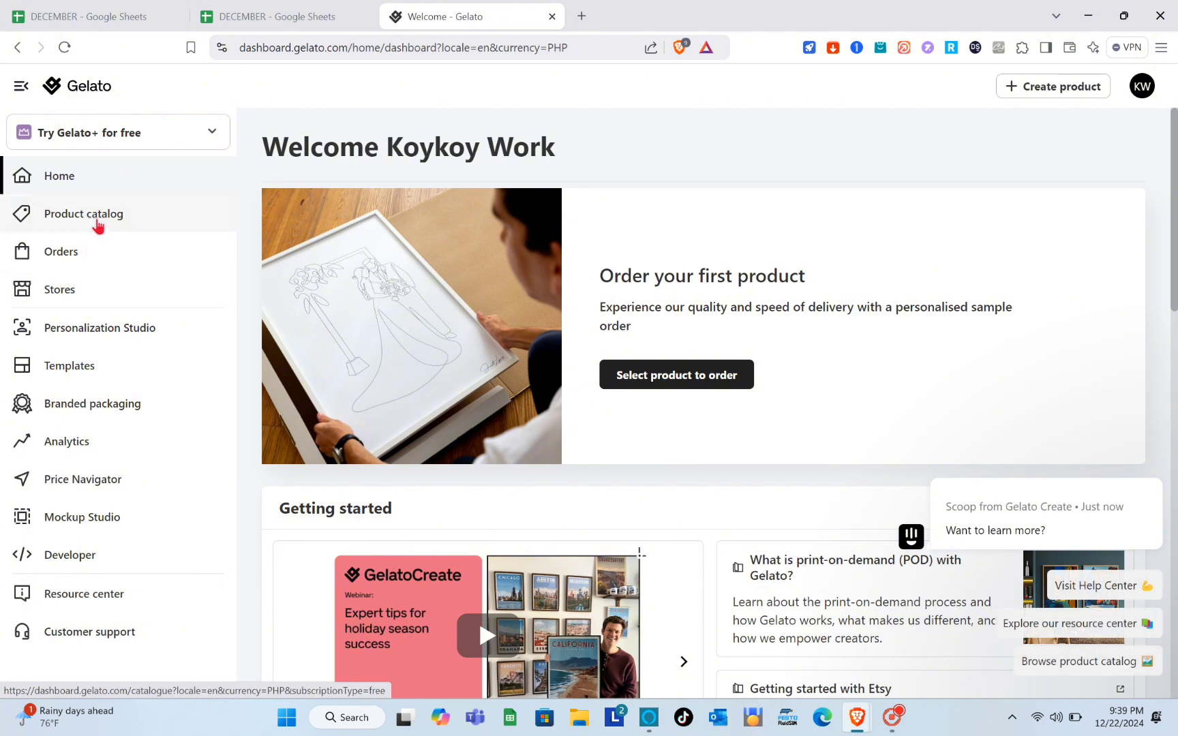
# - Glance at the product catalog and connected stores, then return to the dashboard home
pyautogui.click(98, 224)
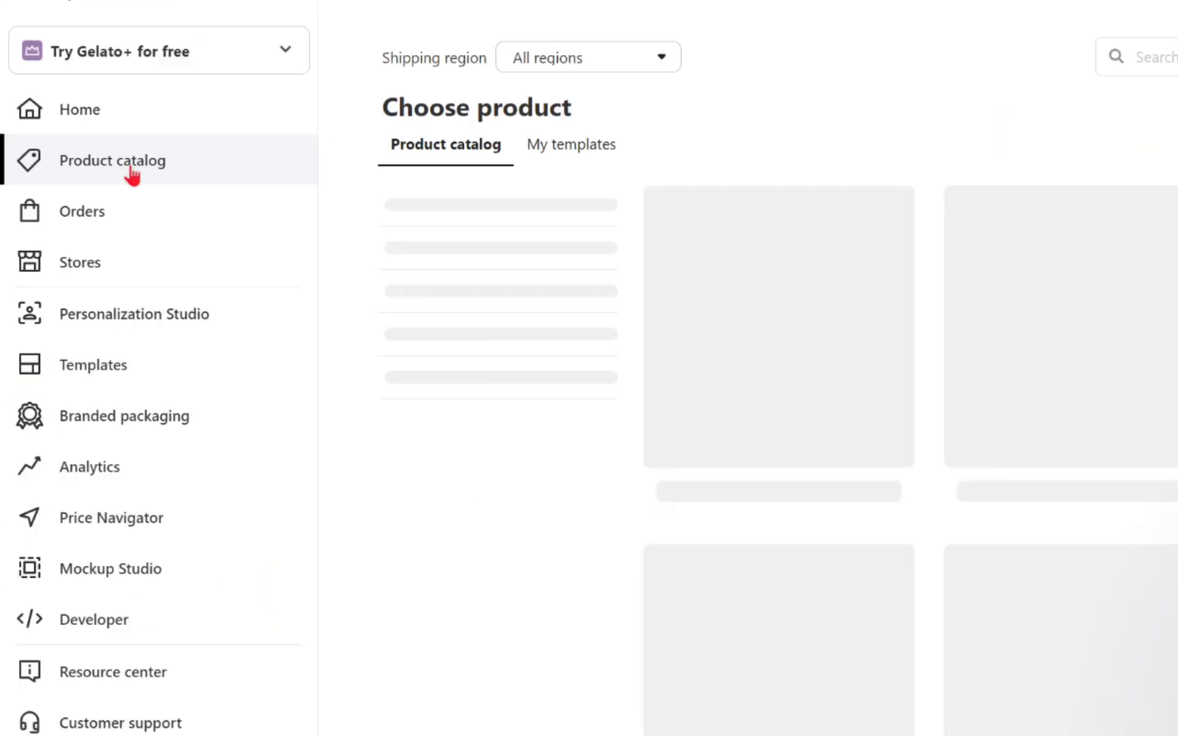
pyautogui.click(129, 265)
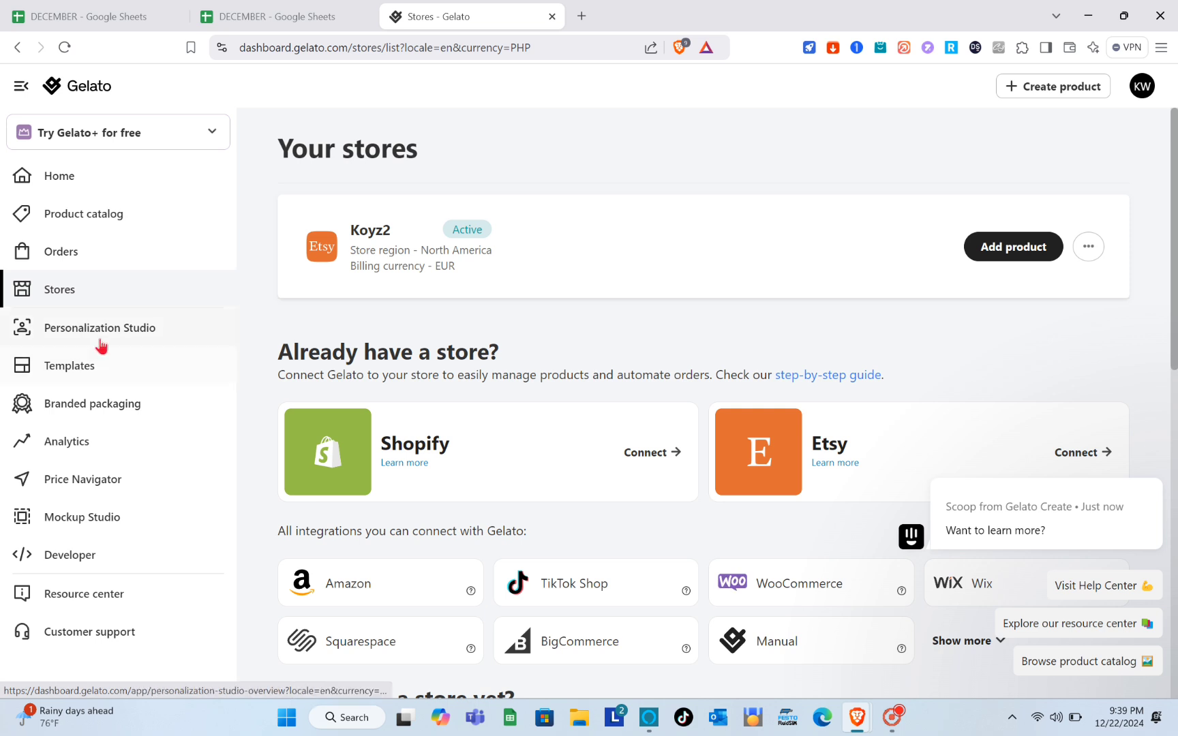
pyautogui.click(79, 186)
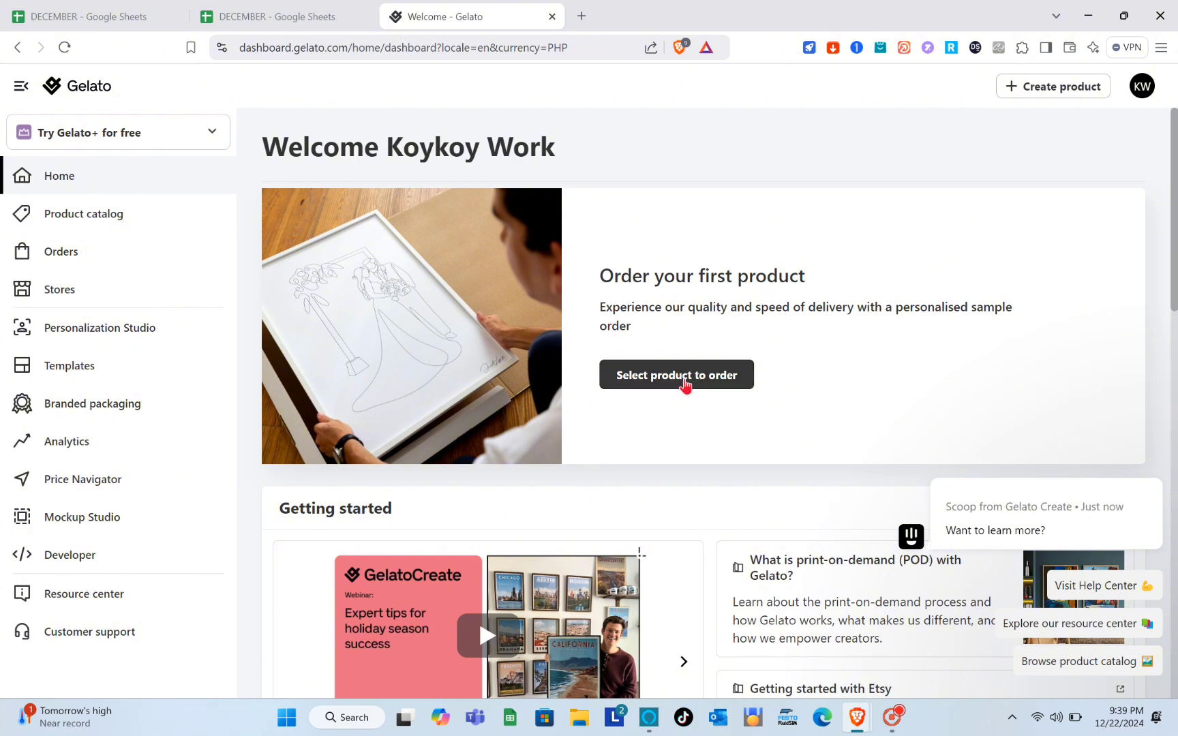
# - Scroll the home dashboard down to the Bestsellers recommended for you products
pyautogui.scroll(-2, 685, 385)
pyautogui.scroll(-2, 685, 385)
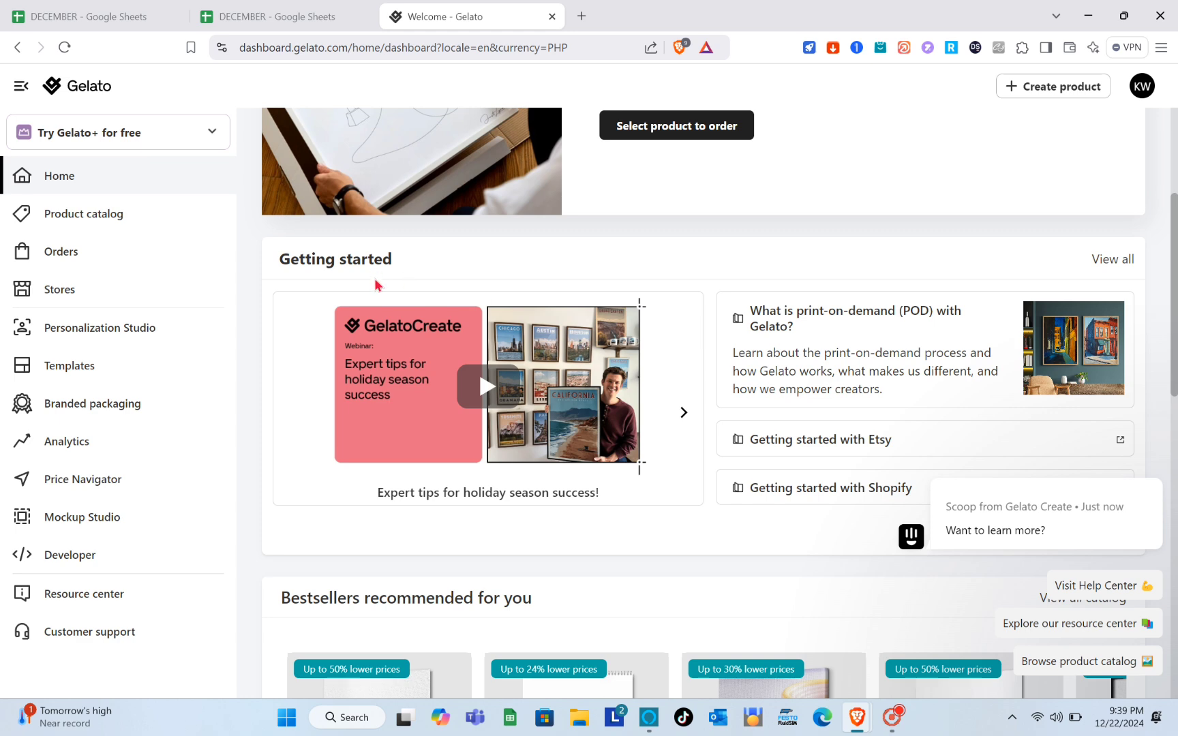
pyautogui.scroll(-2, 759, 368)
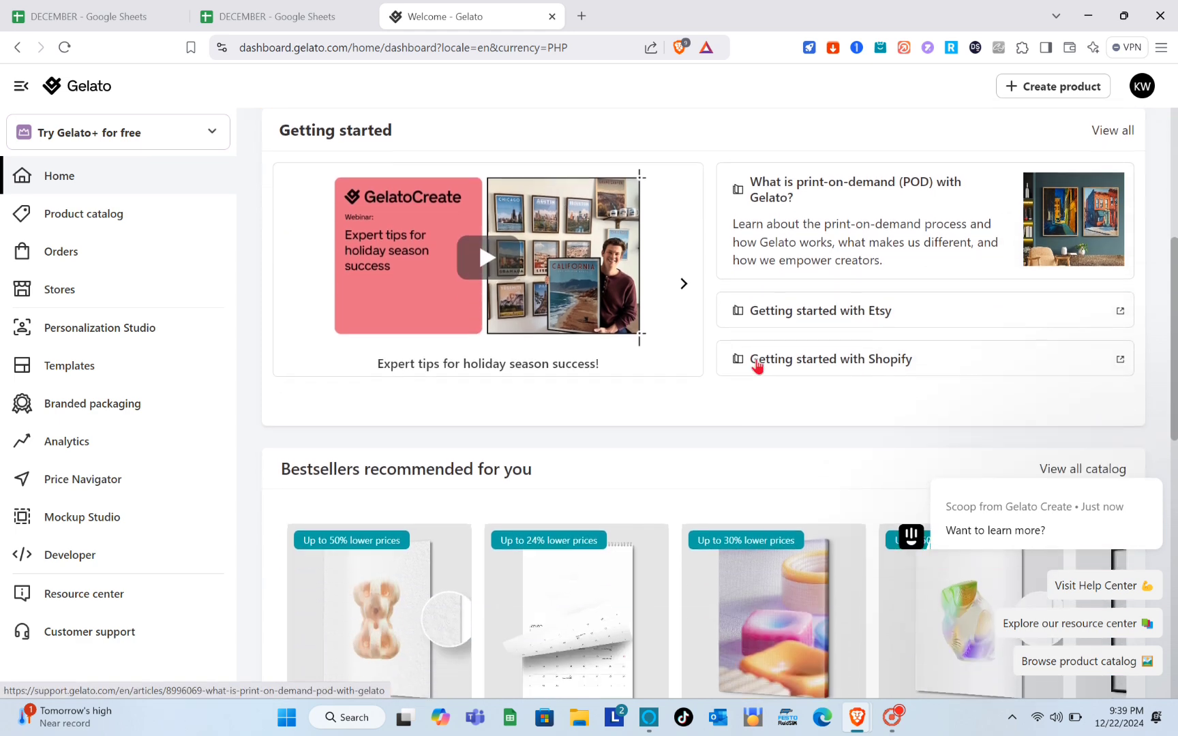
pyautogui.scroll(-3, 866, 293)
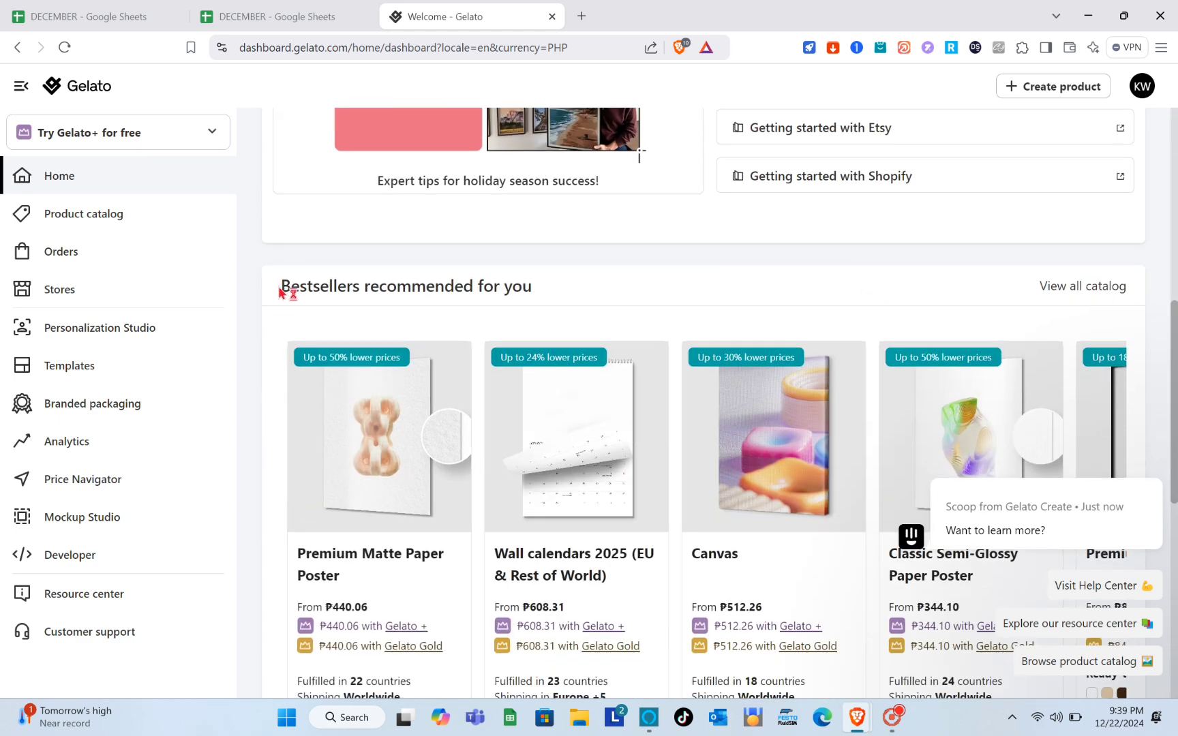
pyautogui.moveTo(280, 287); pyautogui.dragTo(563, 289)
pyautogui.click(563, 288)
pyautogui.scroll(-1, 563, 289)
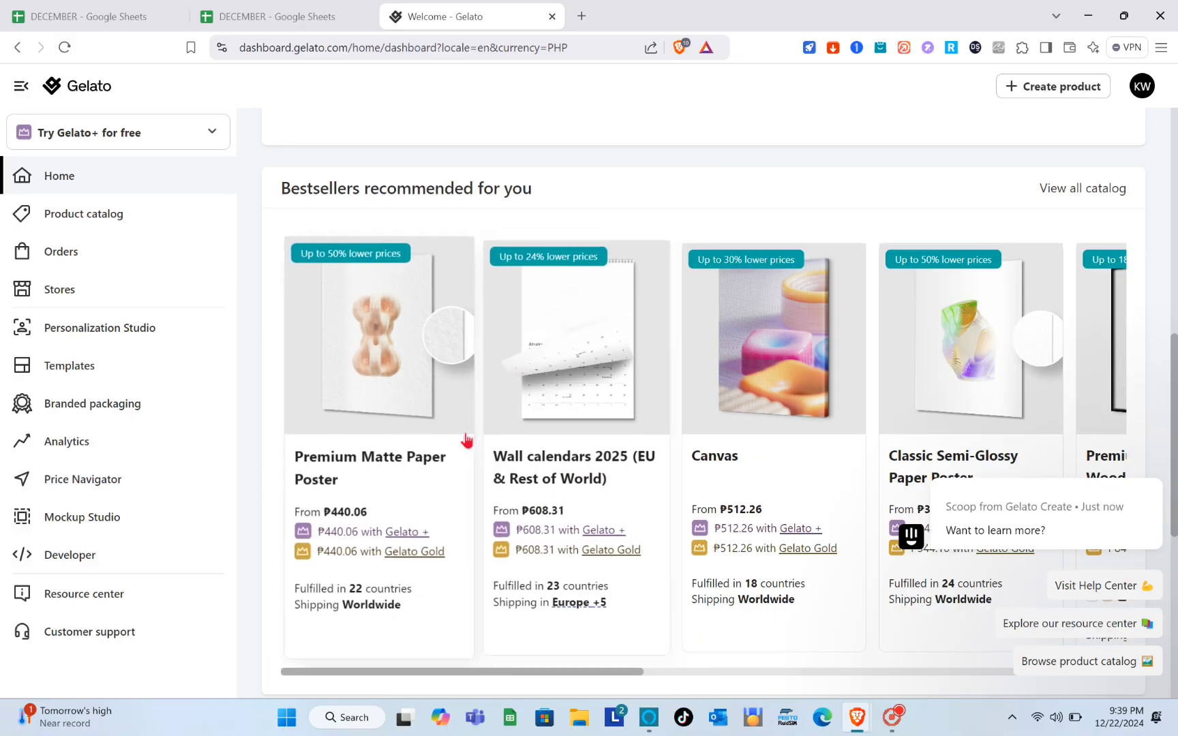
pyautogui.scroll(-4, 765, 559)
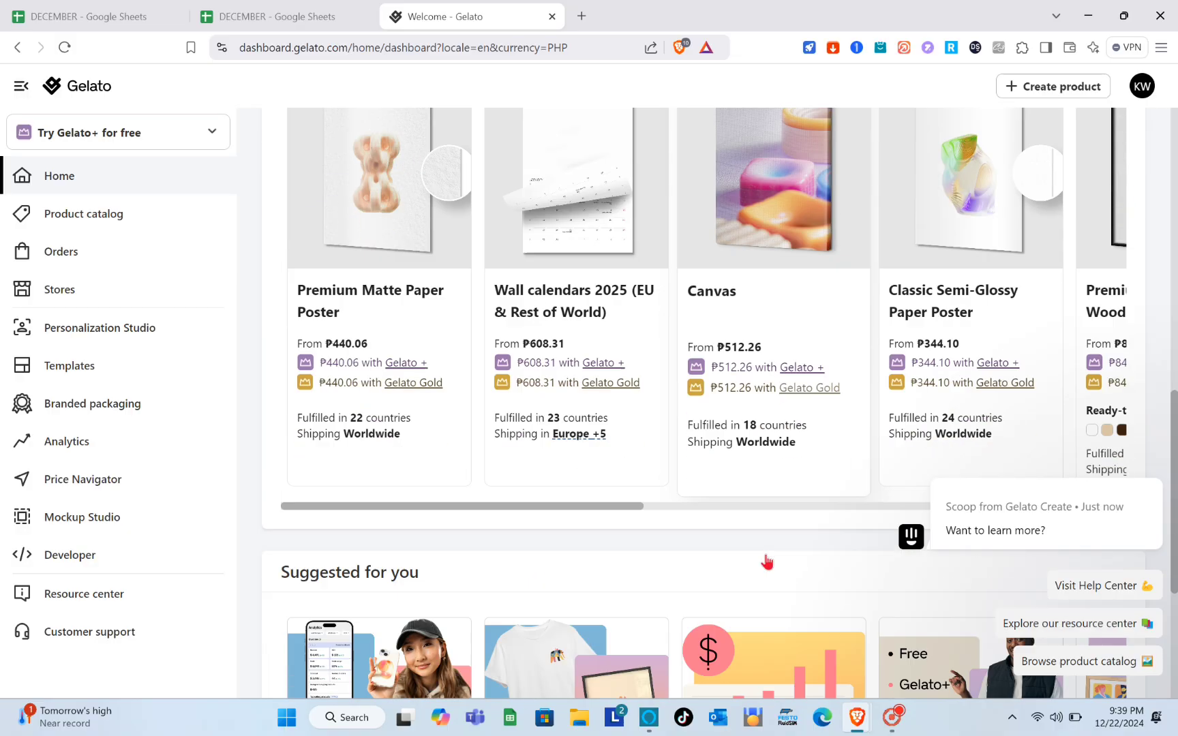
pyautogui.scroll(-3, 767, 561)
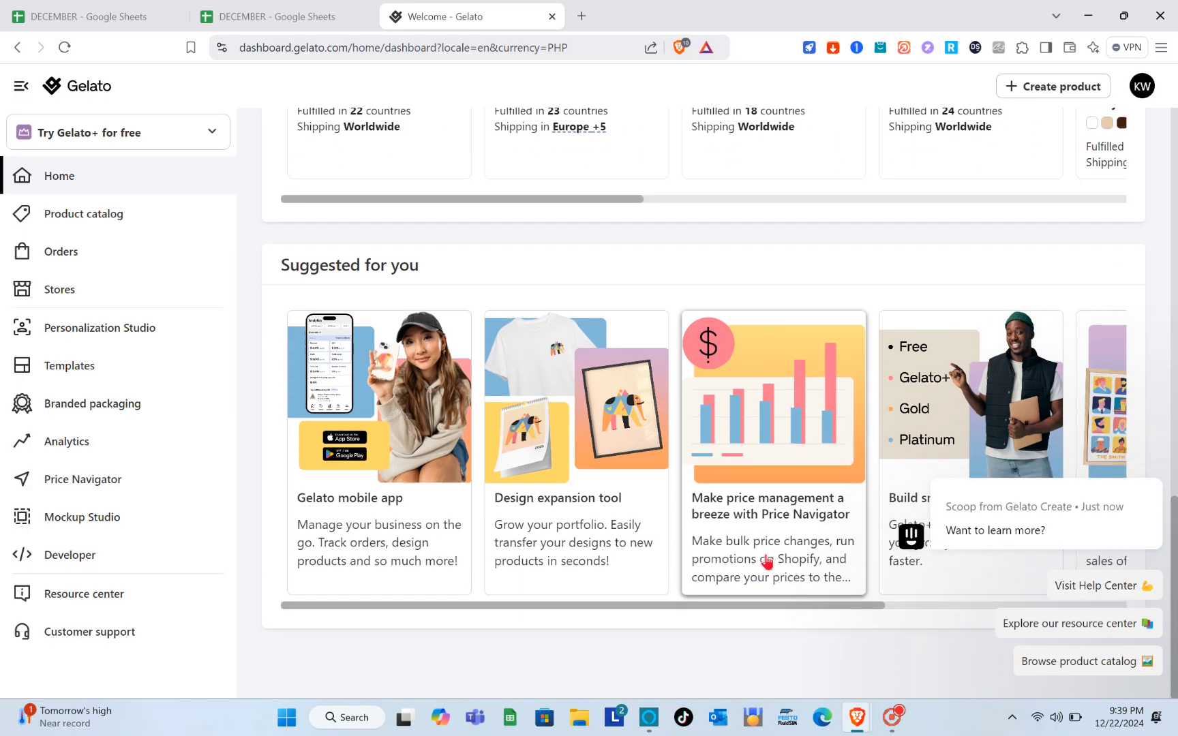
pyautogui.scroll(12, 767, 560)
pyautogui.scroll(-4, 765, 560)
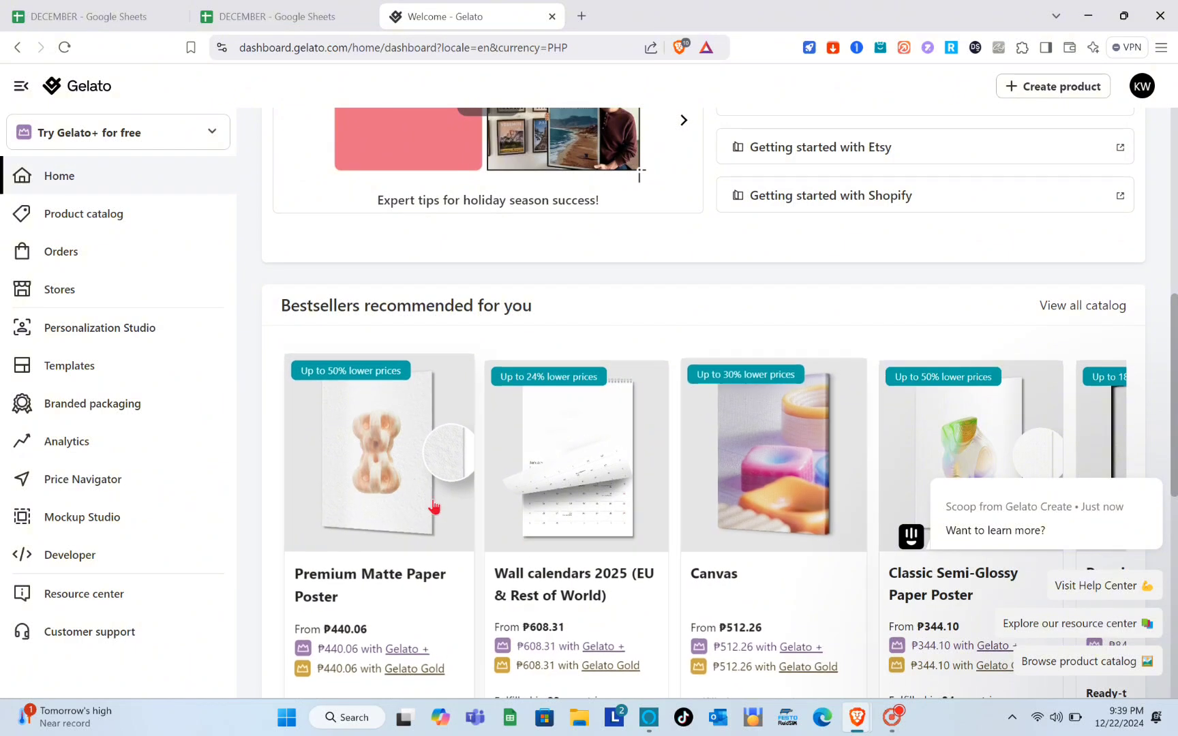
# - Open the Premium Matte Paper Poster and read through its description, pricing and production details
pyautogui.click(412, 475)
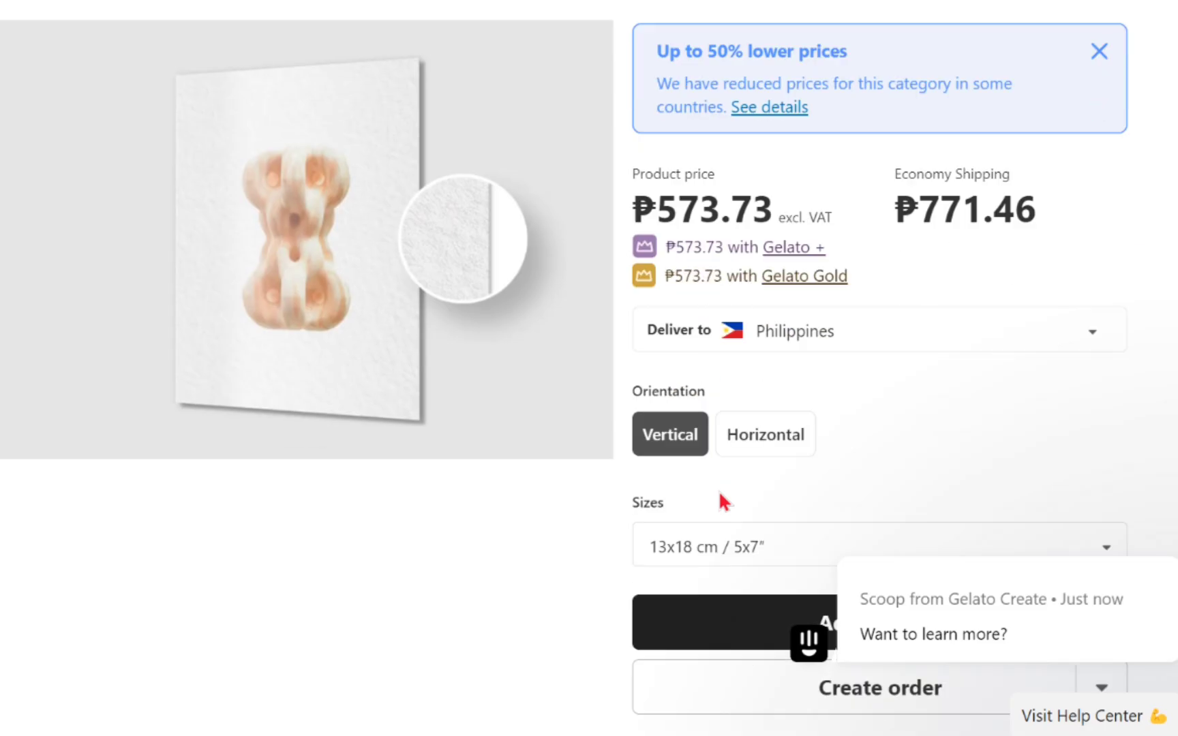
pyautogui.scroll(-4, 847, 537)
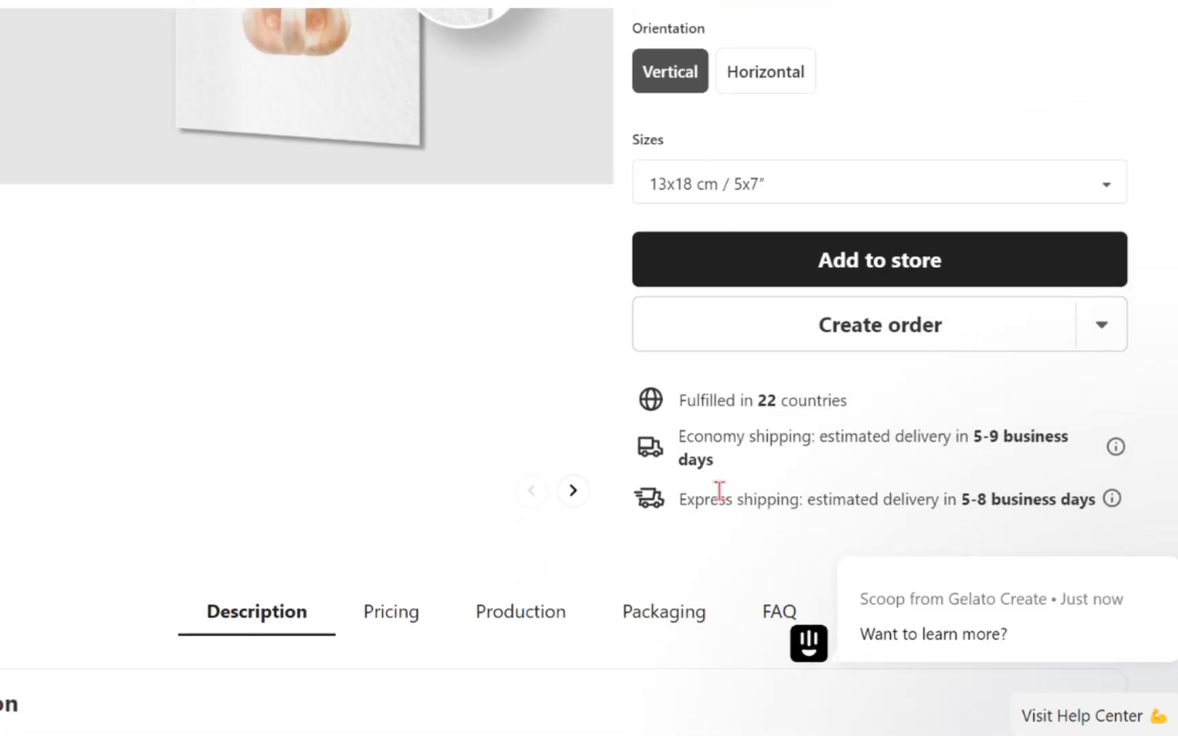
pyautogui.scroll(-3, 594, 501)
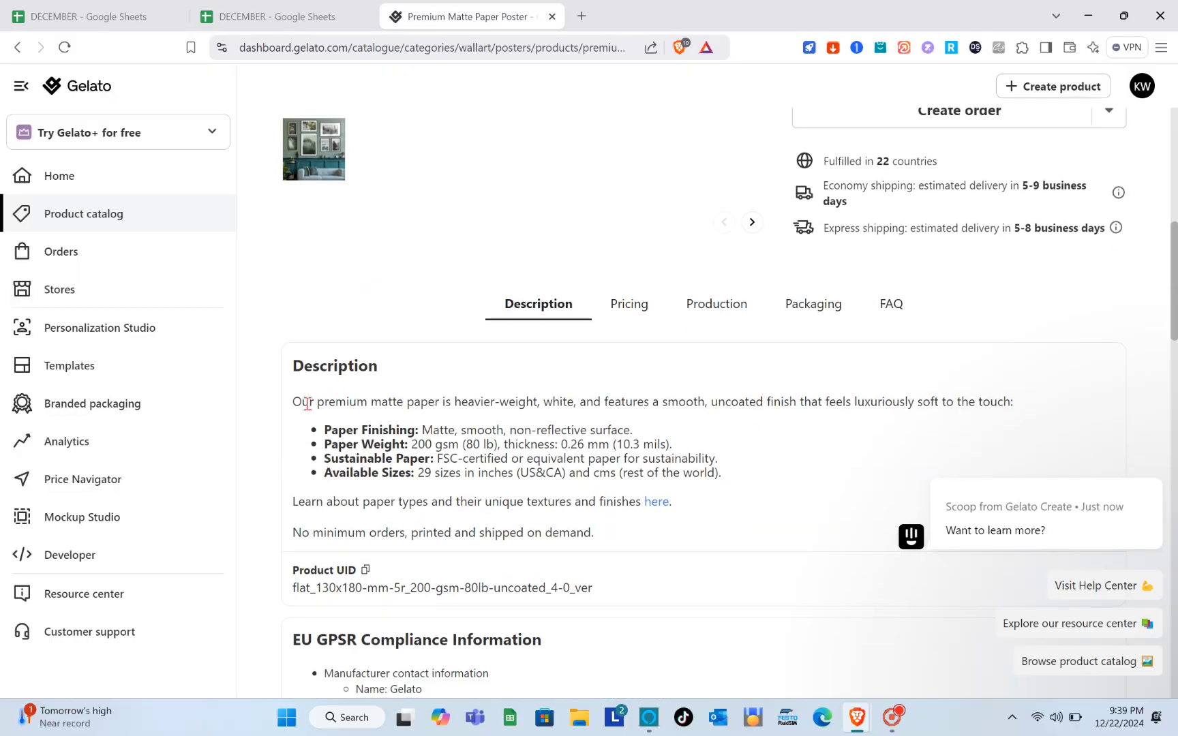
pyautogui.scroll(-6, 527, 443)
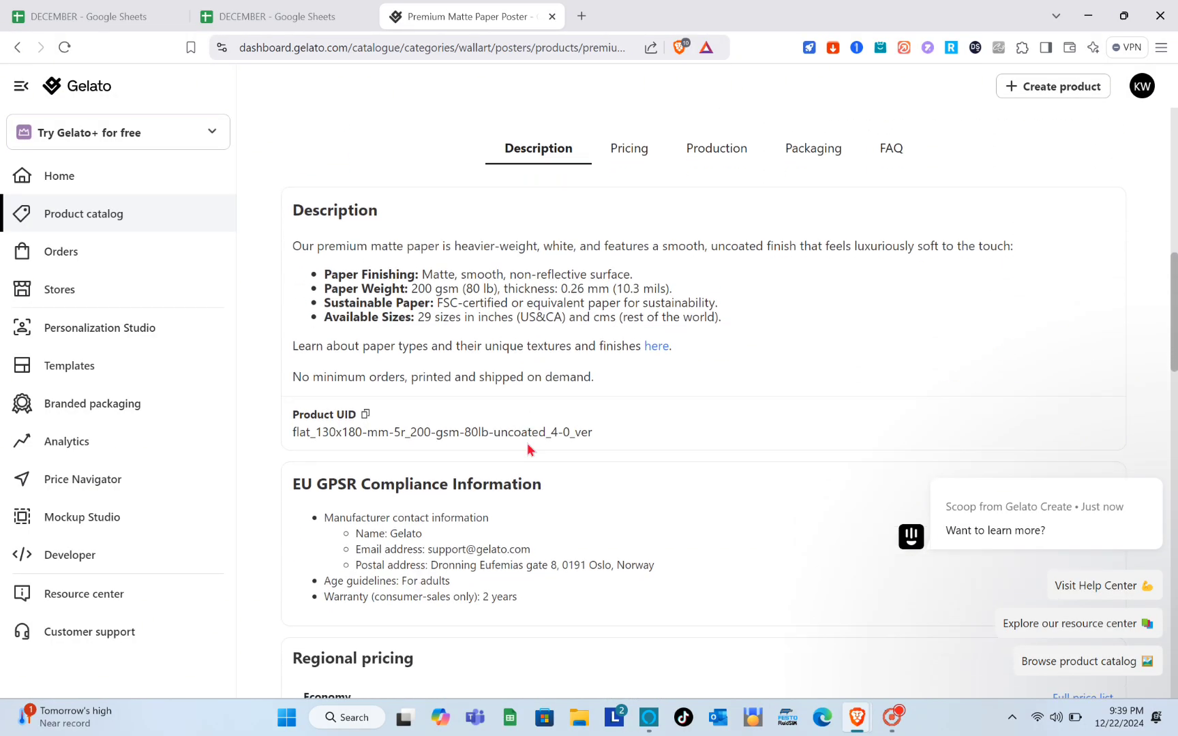
pyautogui.scroll(-1, 528, 450)
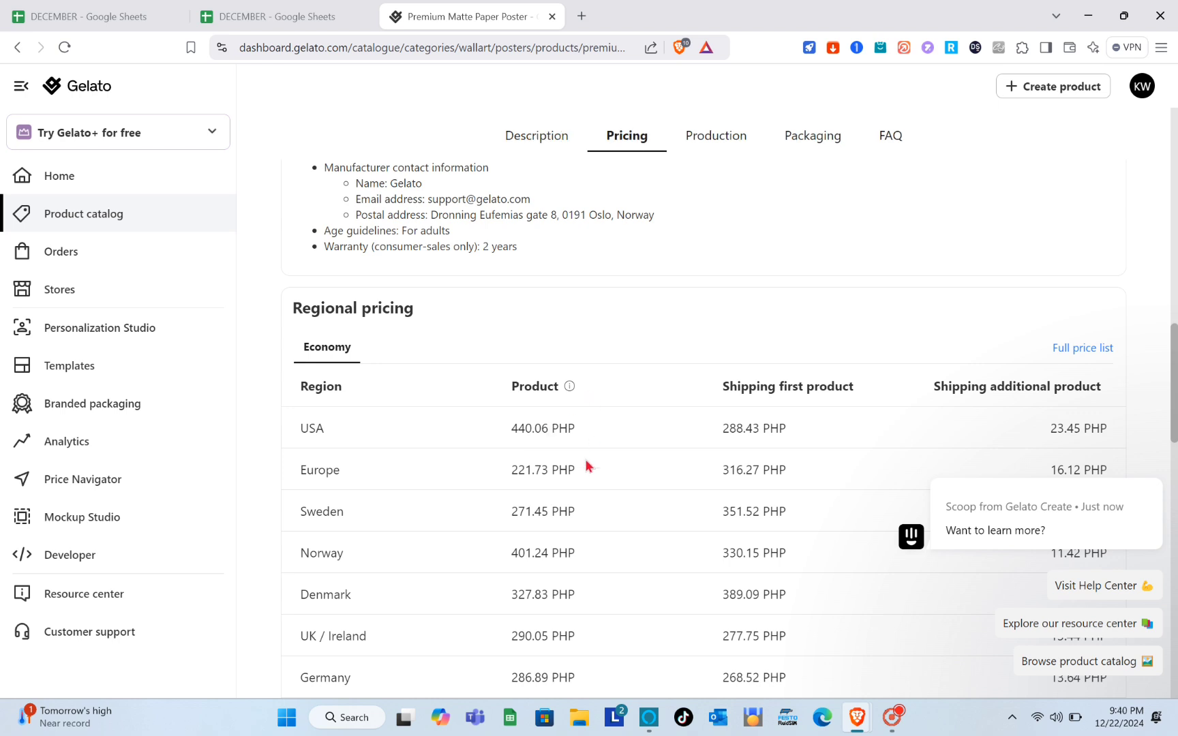
pyautogui.scroll(-1, 411, 428)
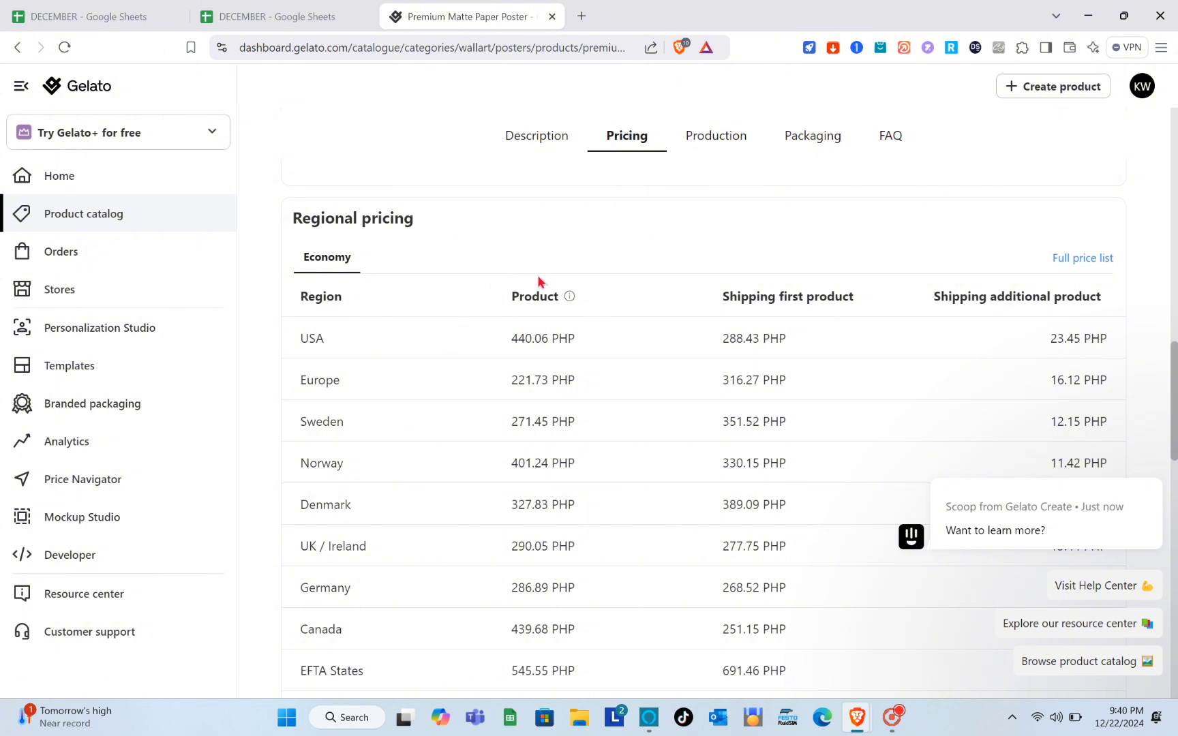
pyautogui.scroll(-1, 552, 345)
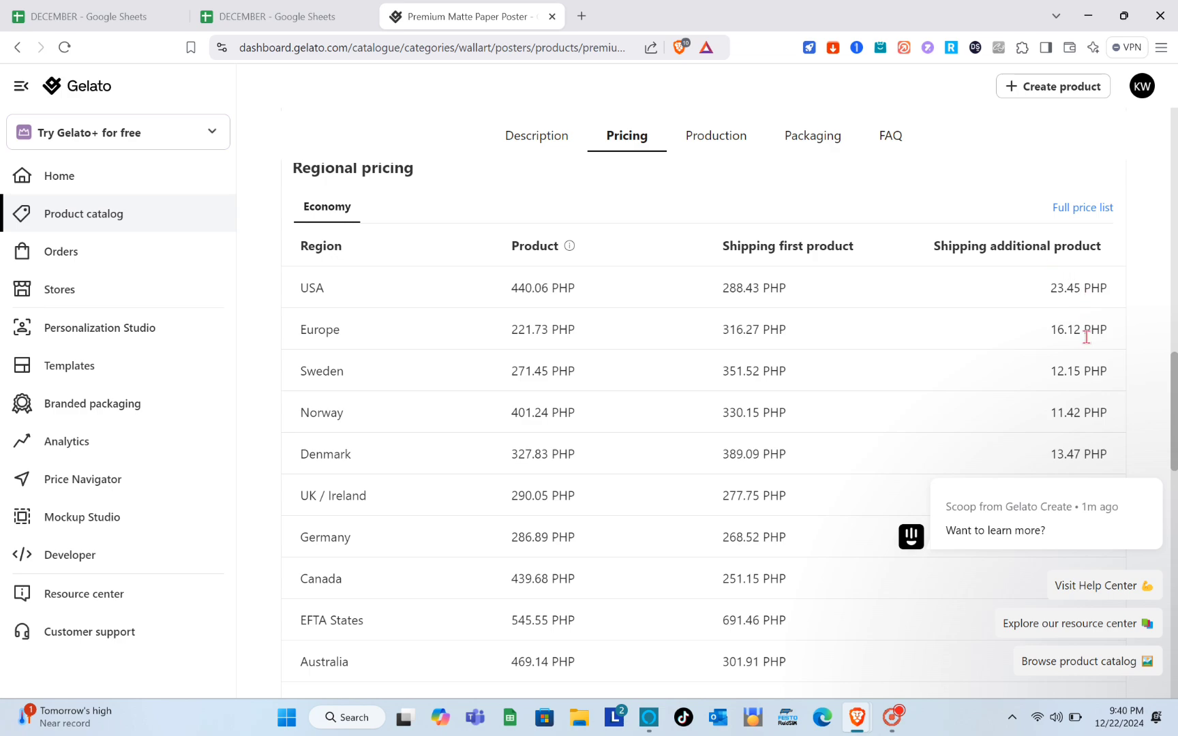
pyautogui.scroll(-15, 1030, 453)
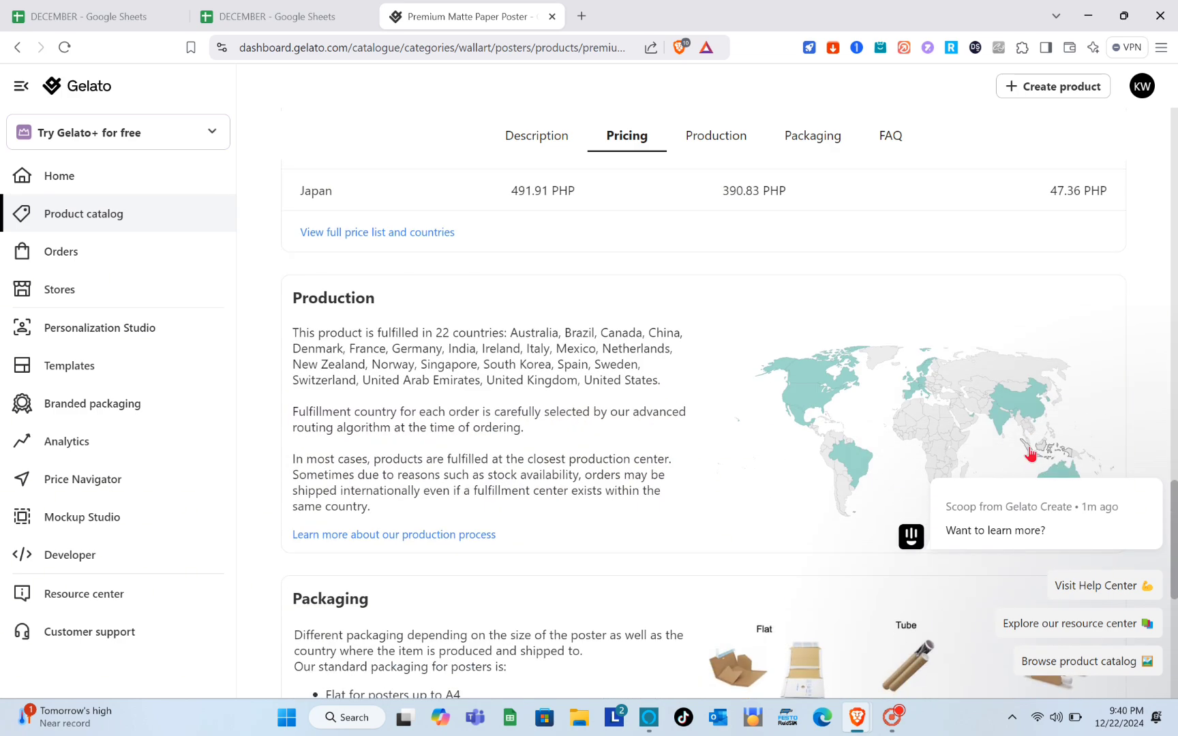
pyautogui.scroll(-2, 1030, 454)
pyautogui.scroll(20, 1030, 454)
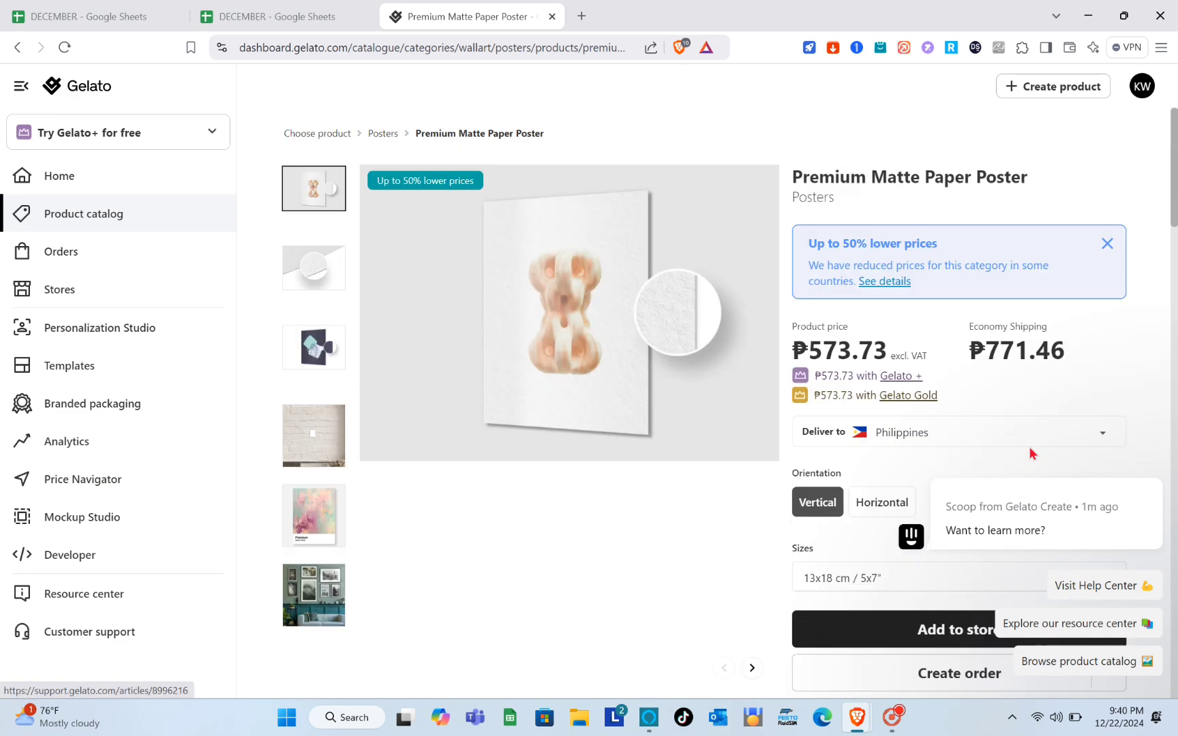
pyautogui.scroll(-3, 1029, 454)
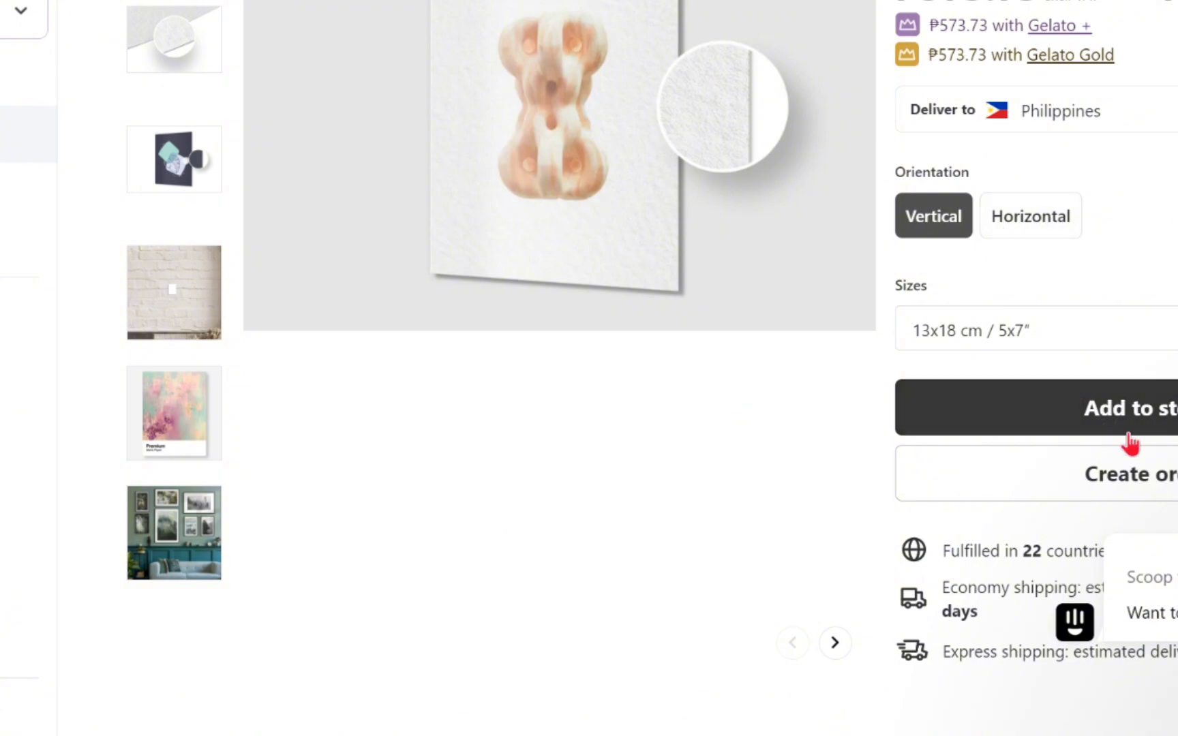
# - Start adding the poster to the Koyz2 Etsy store, then discard the draft and return home
pyautogui.click(1175, 428)
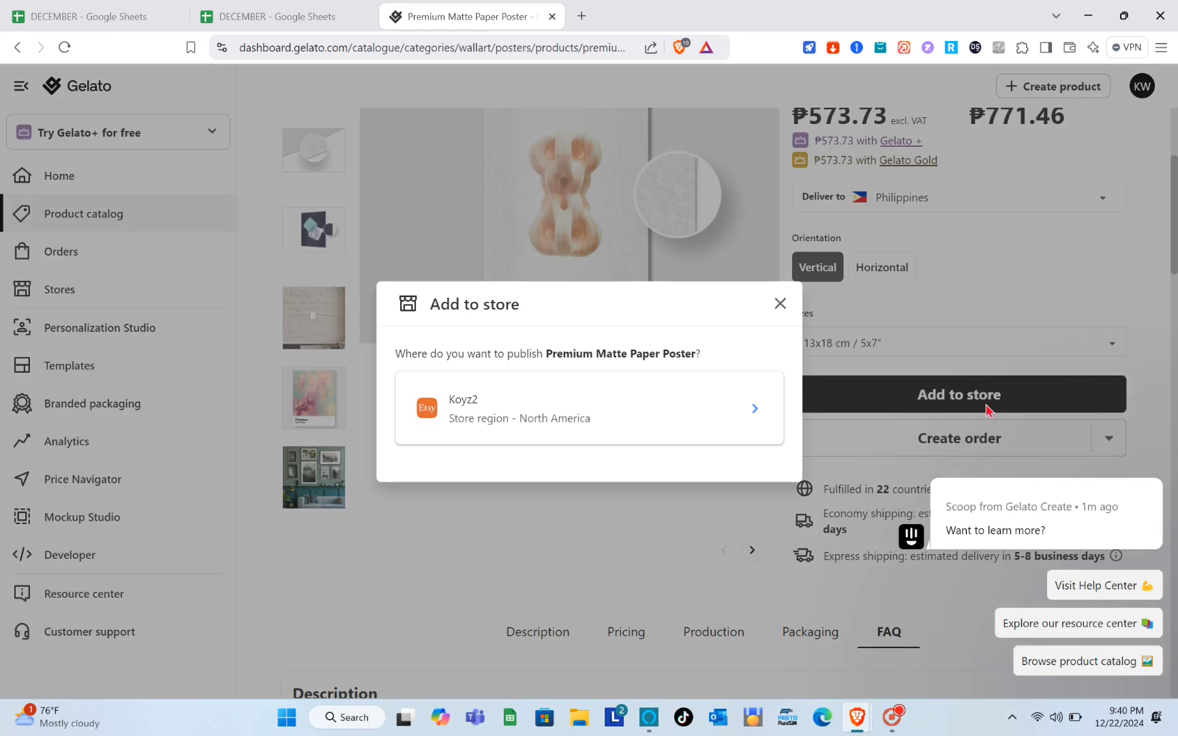
pyautogui.click(563, 413)
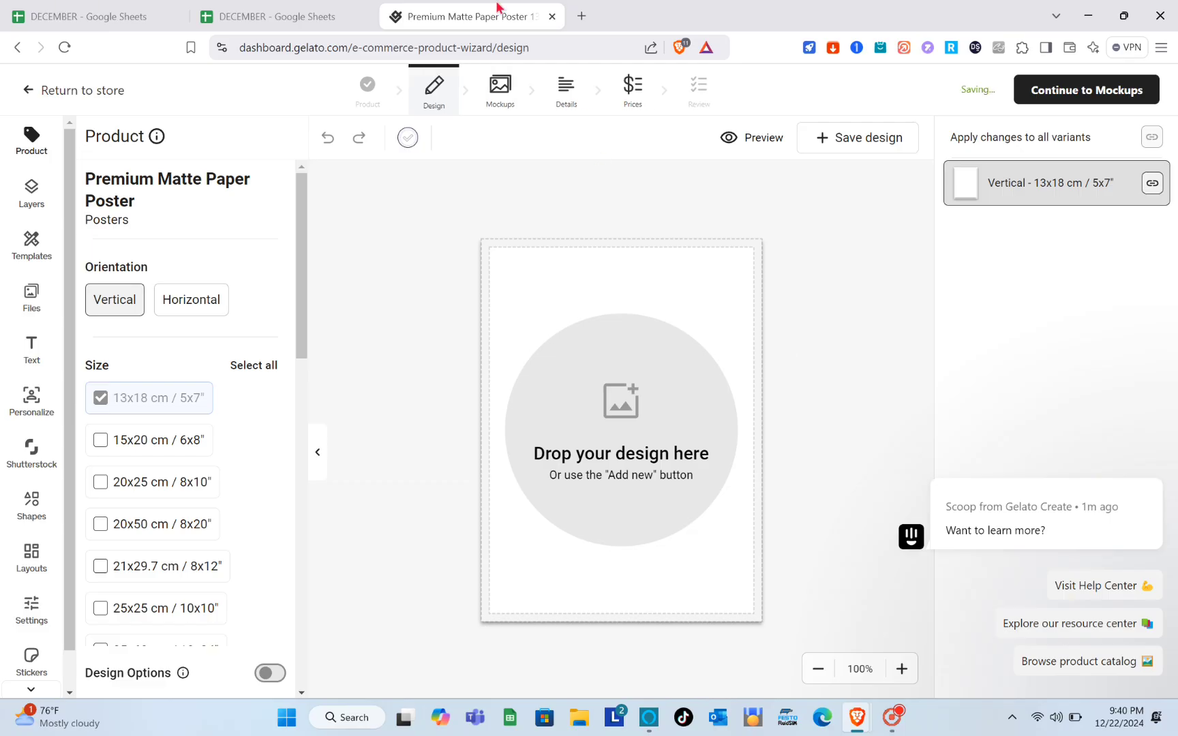
pyautogui.click(18, 47)
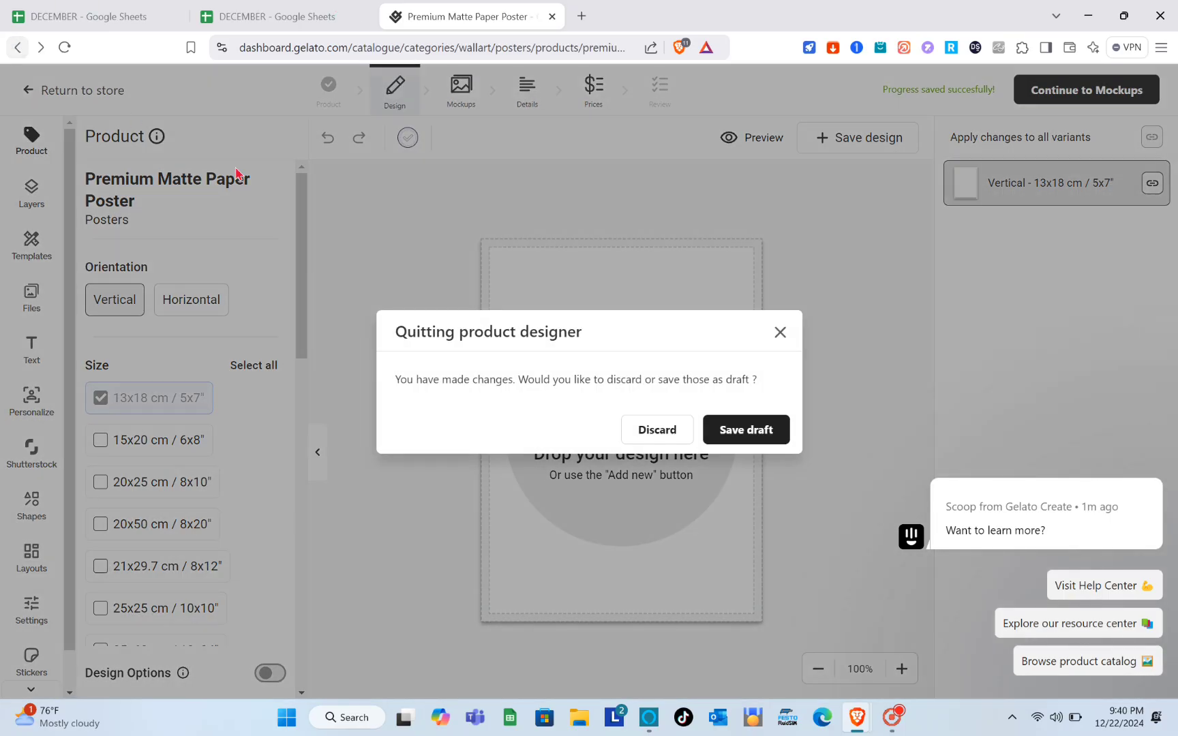
pyautogui.click(687, 436)
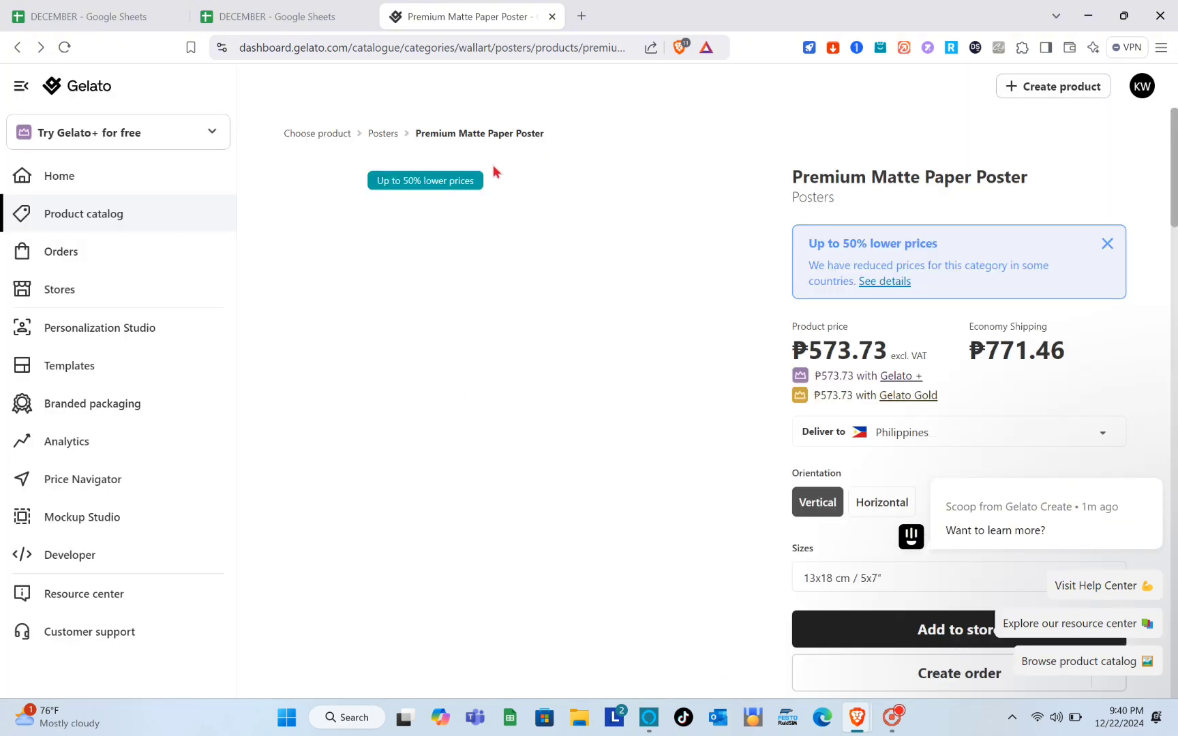
pyautogui.click(71, 185)
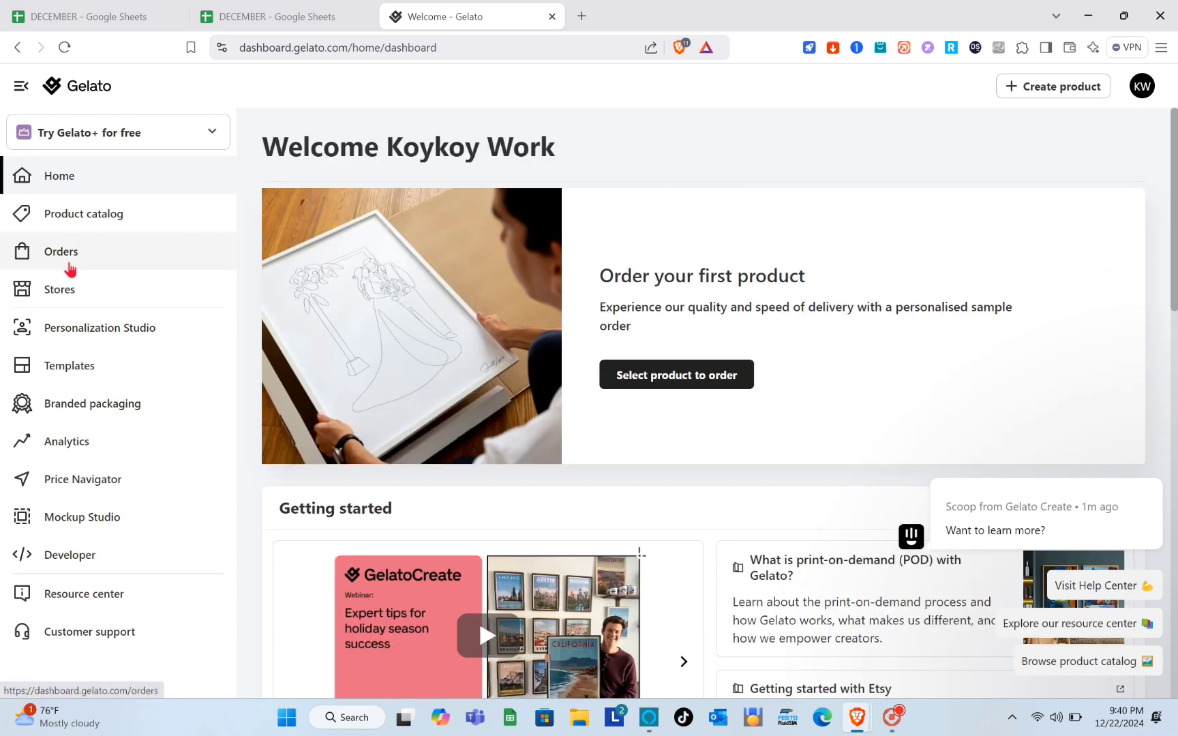
# - In Orders, dismiss the chat popup and filter by Pending approval, Not connected, On Hold, then Failed
pyautogui.click(71, 267)
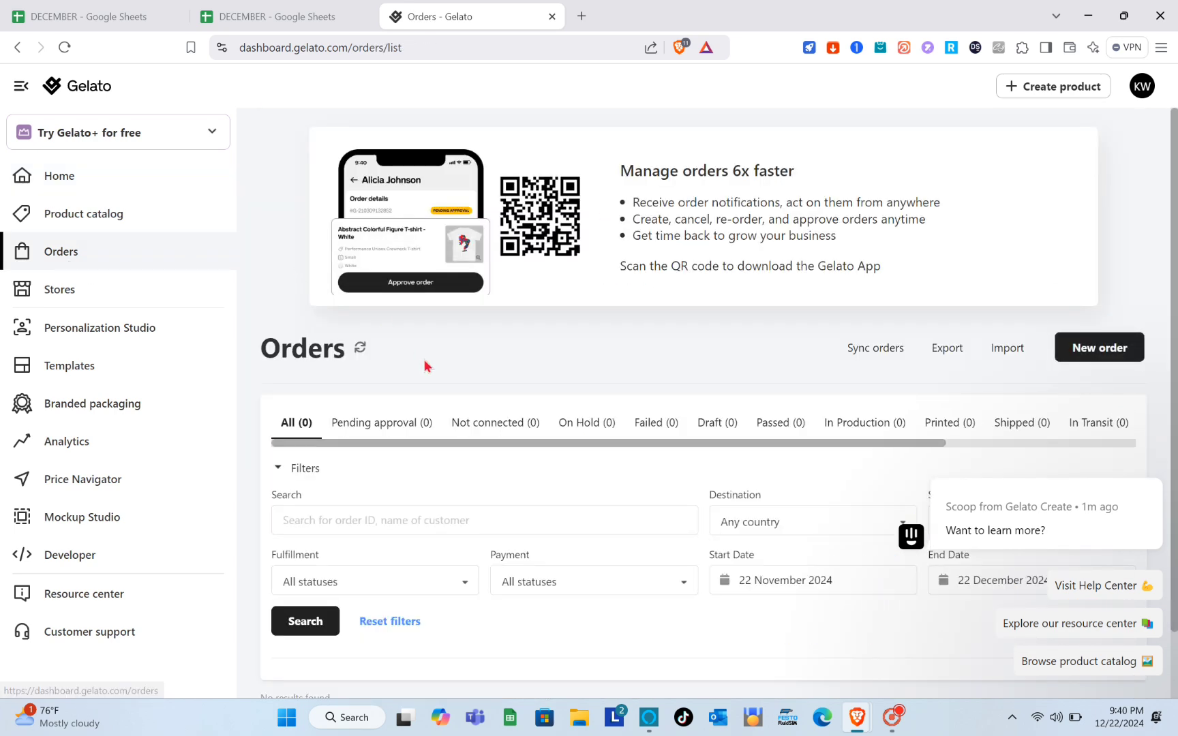
pyautogui.scroll(-1, 518, 489)
pyautogui.scroll(1, 517, 484)
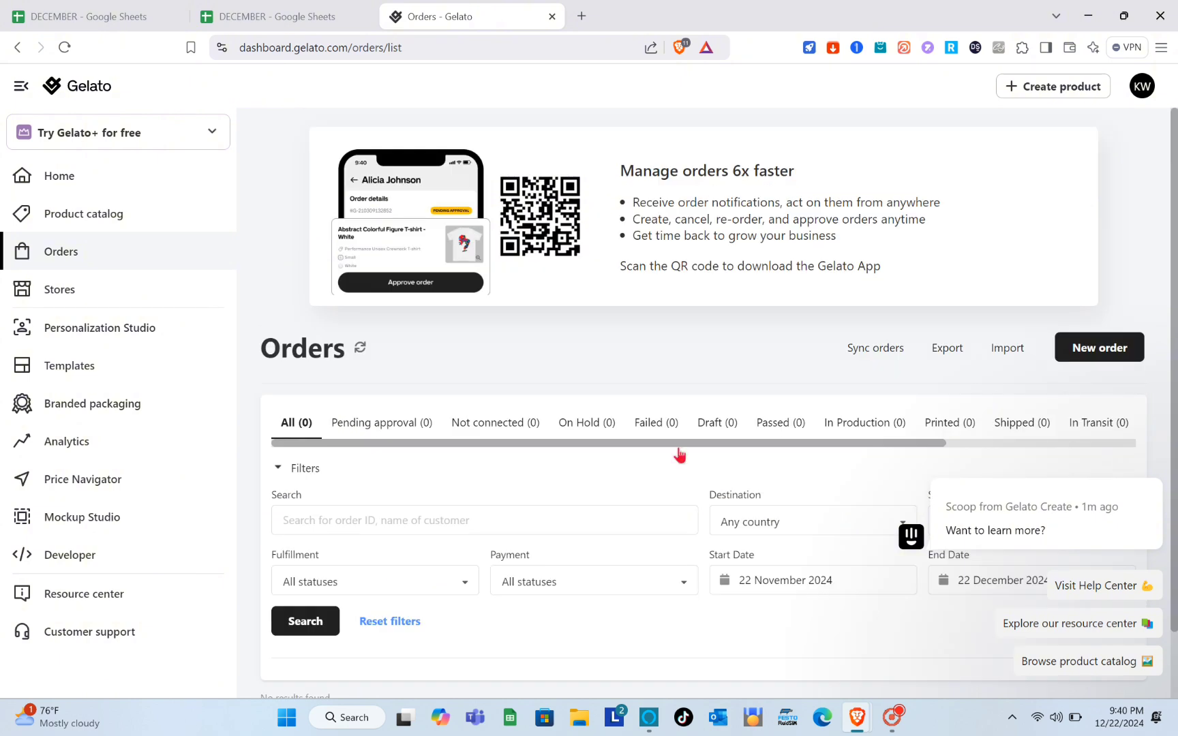
pyautogui.click(1157, 477)
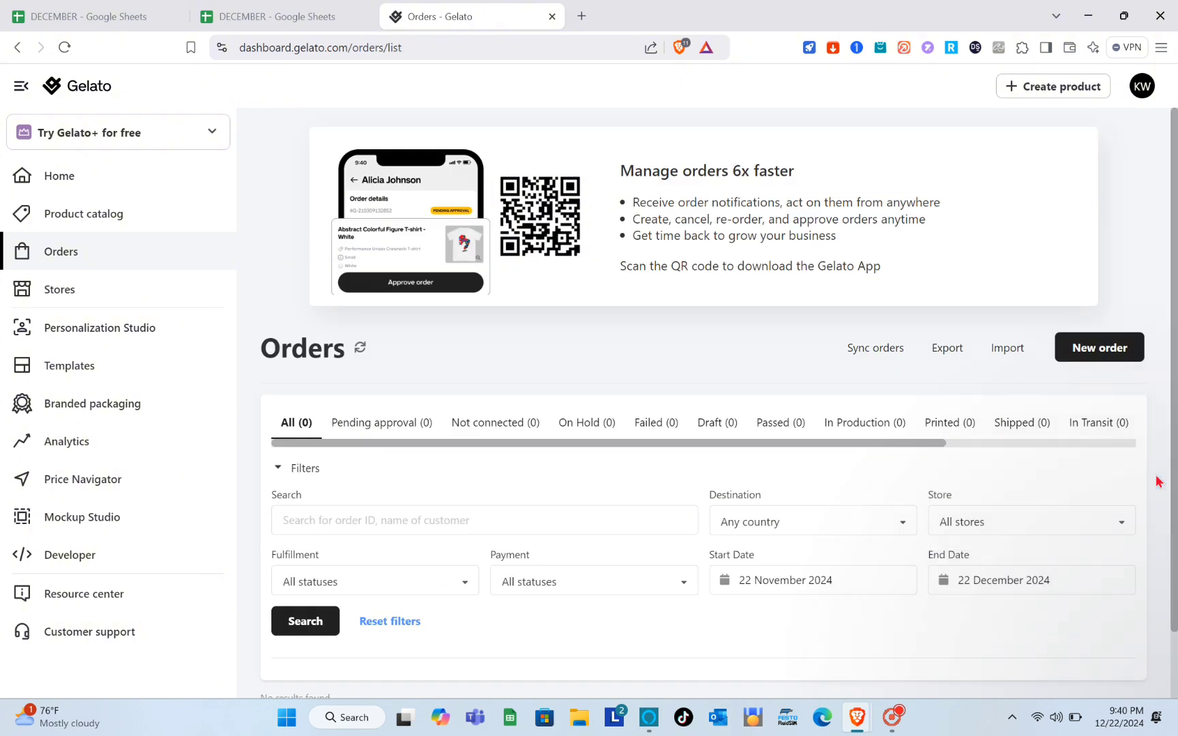
pyautogui.scroll(-1, 639, 470)
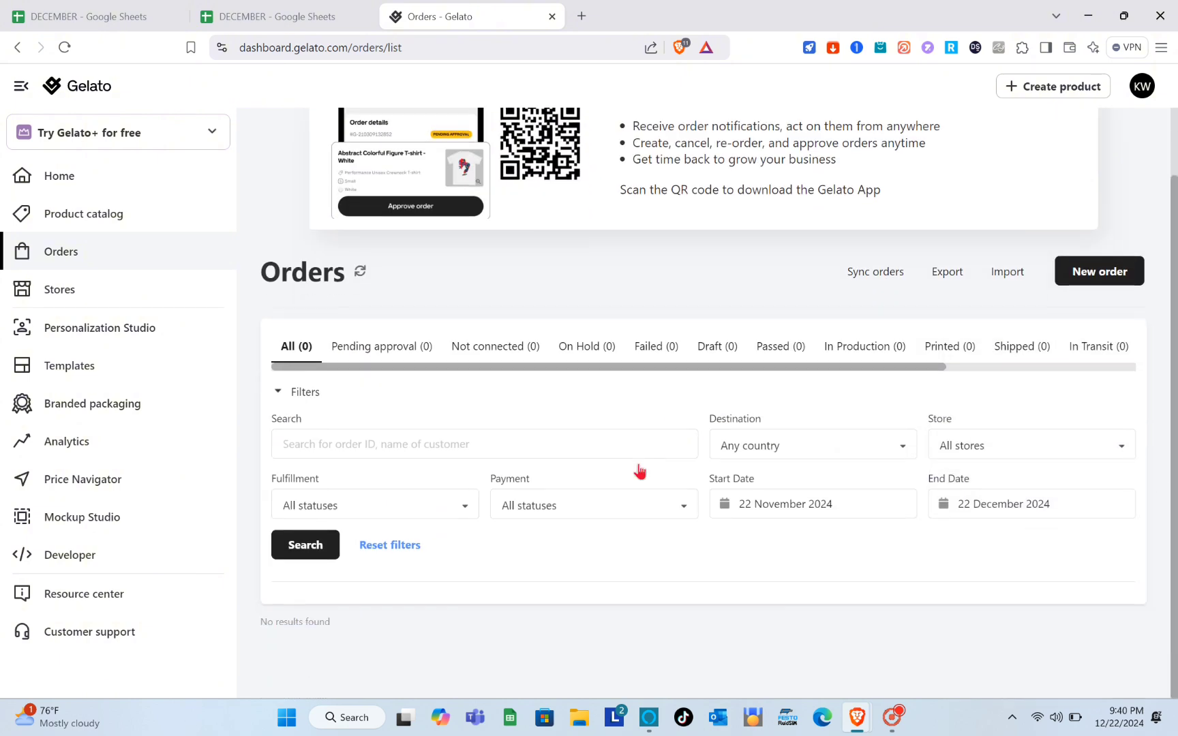
pyautogui.click(372, 357)
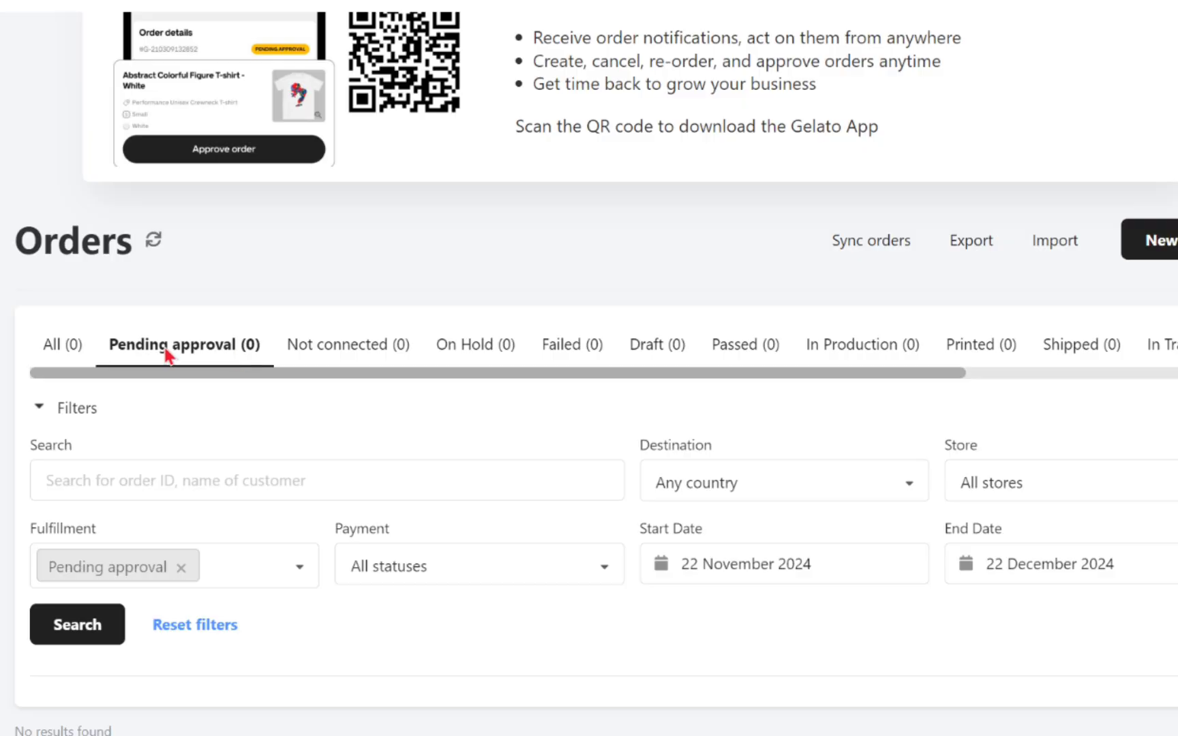
pyautogui.click(367, 350)
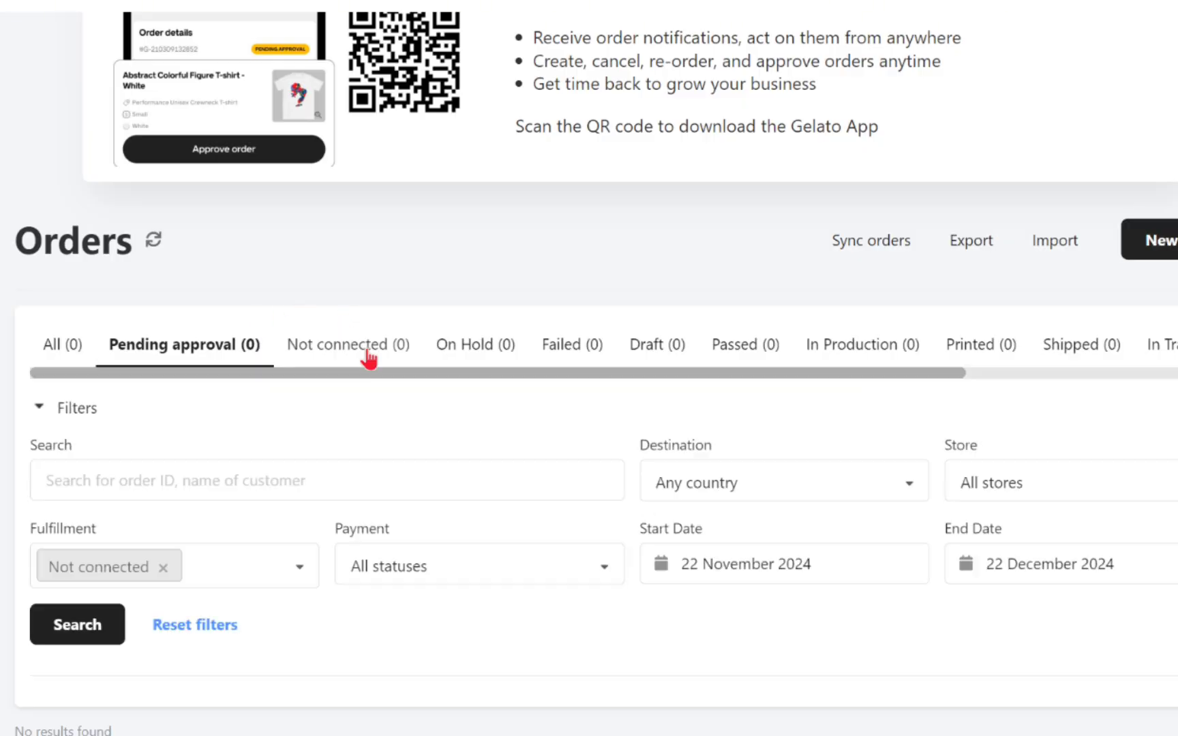
pyautogui.click(479, 357)
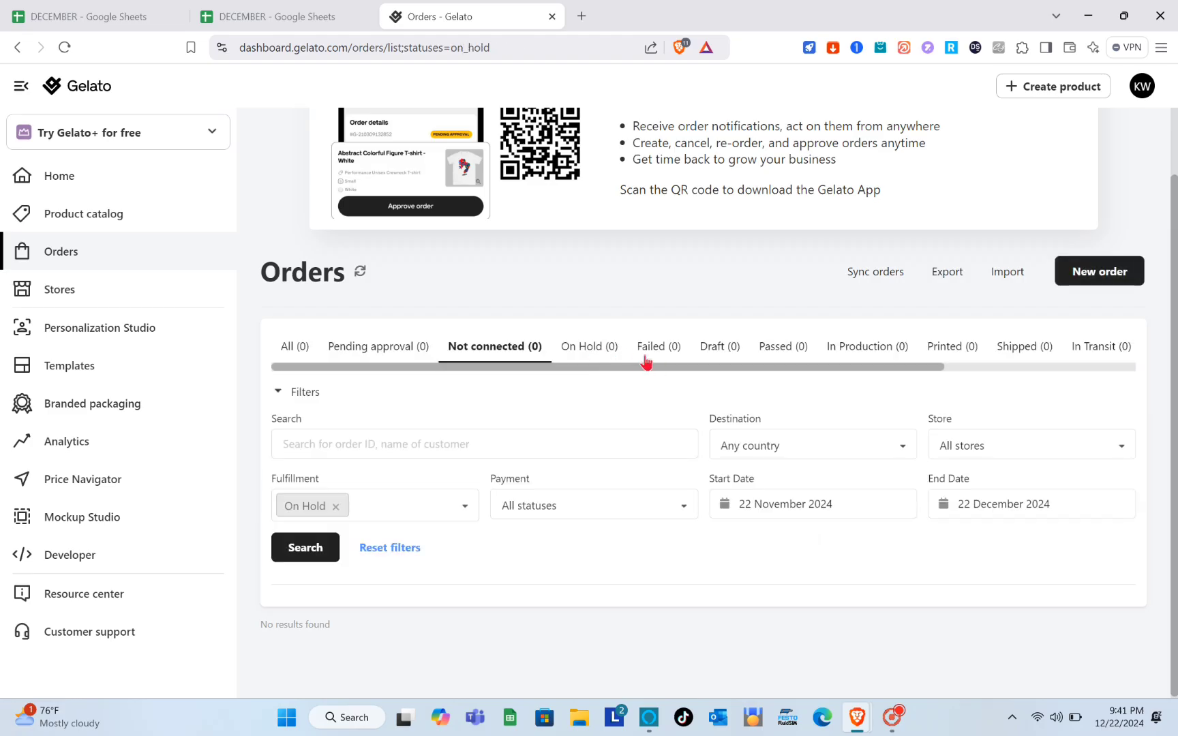
pyautogui.click(667, 356)
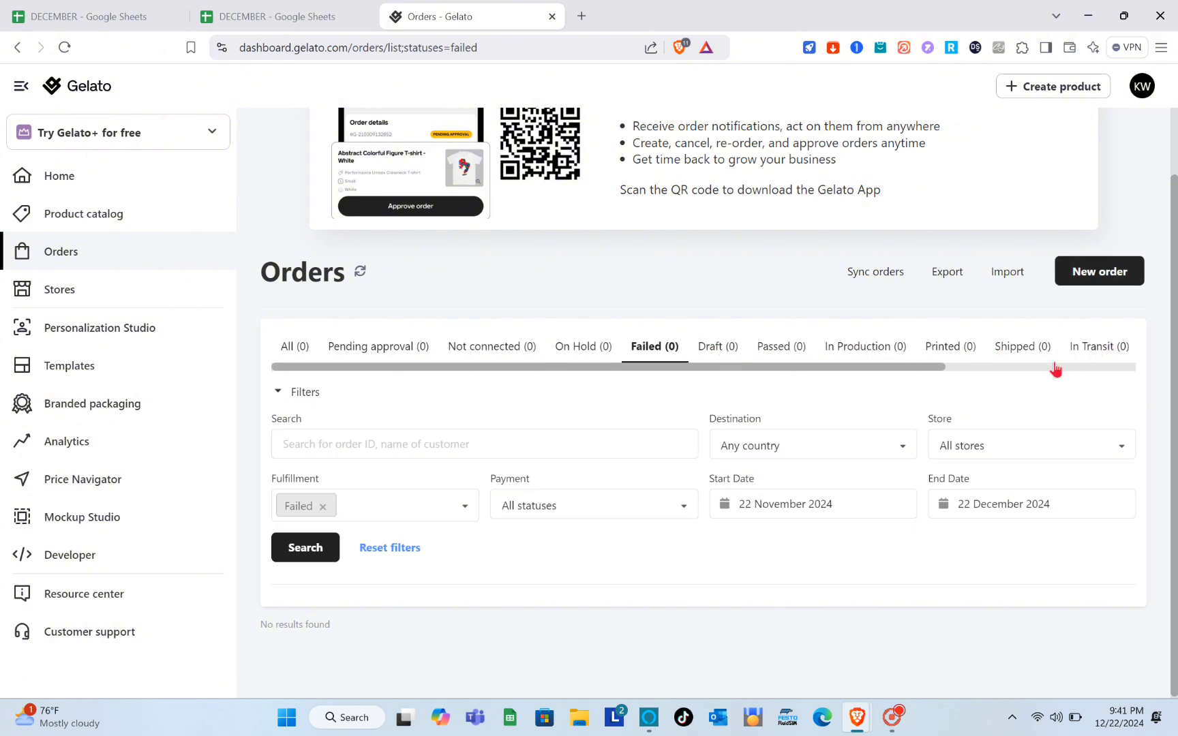
pyautogui.moveTo(1058, 376); pyautogui.dragTo(1150, 386)
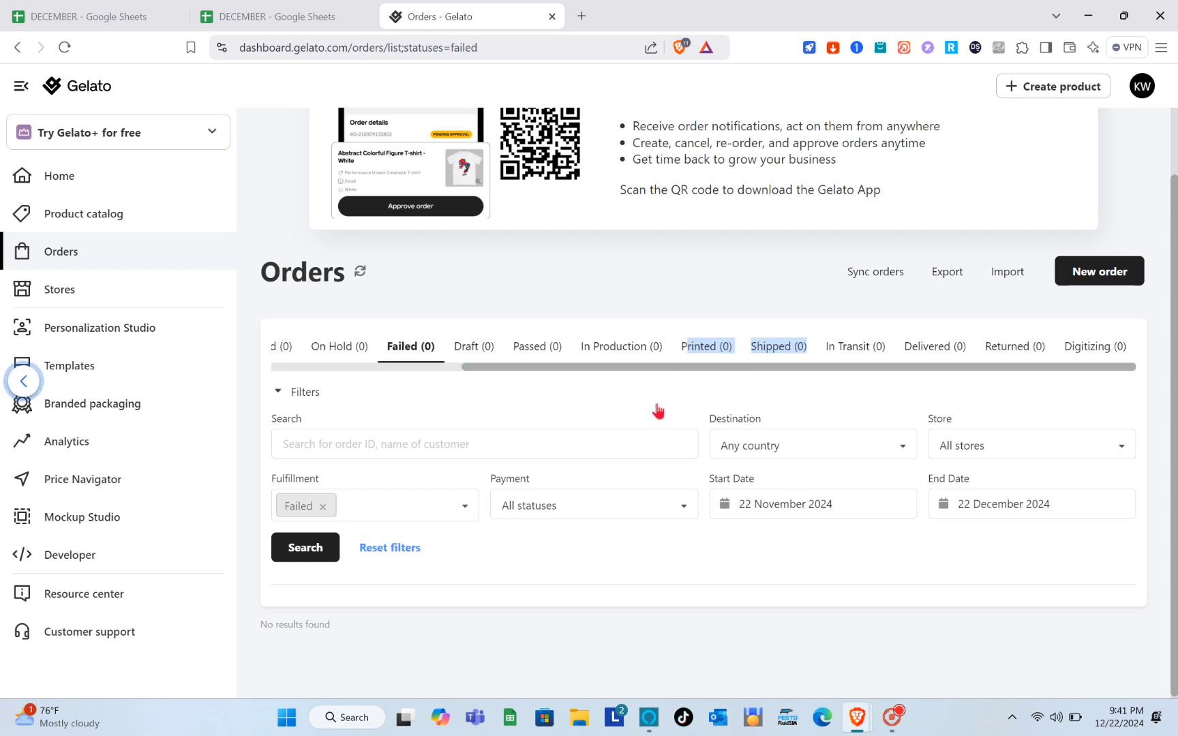
pyautogui.click(98, 297)
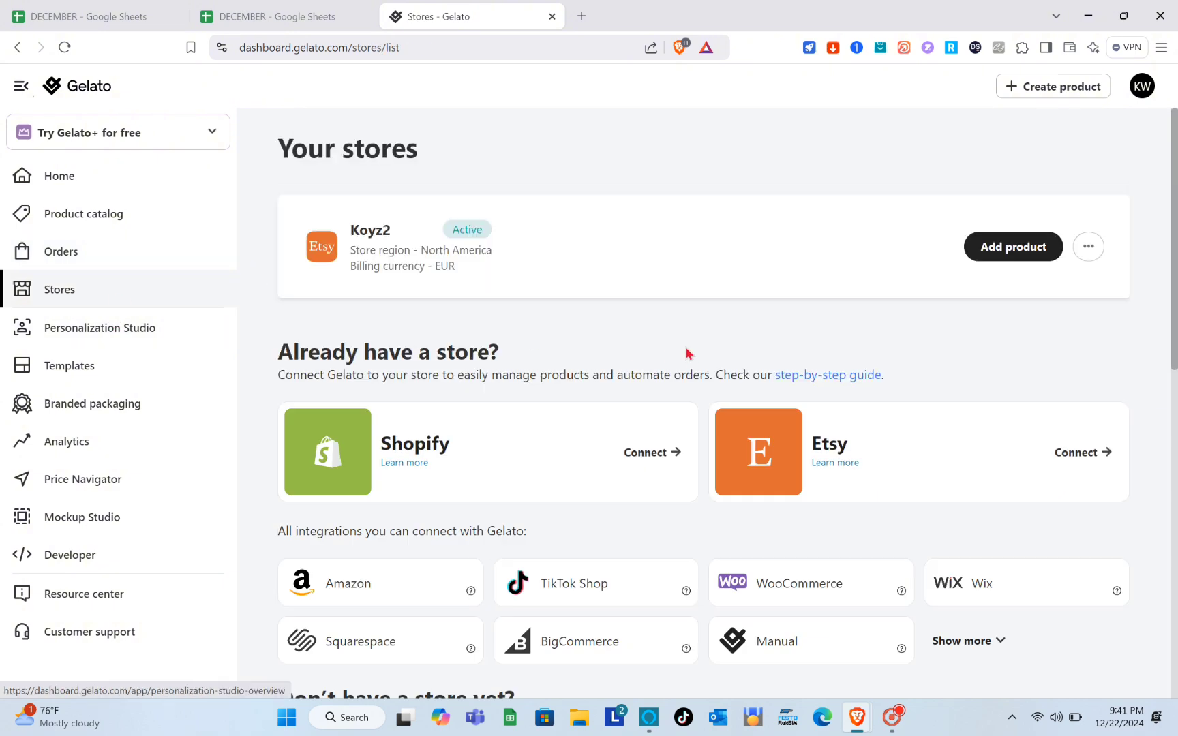
# - Scroll through the available store integrations on the Stores page
pyautogui.scroll(-3, 600, 433)
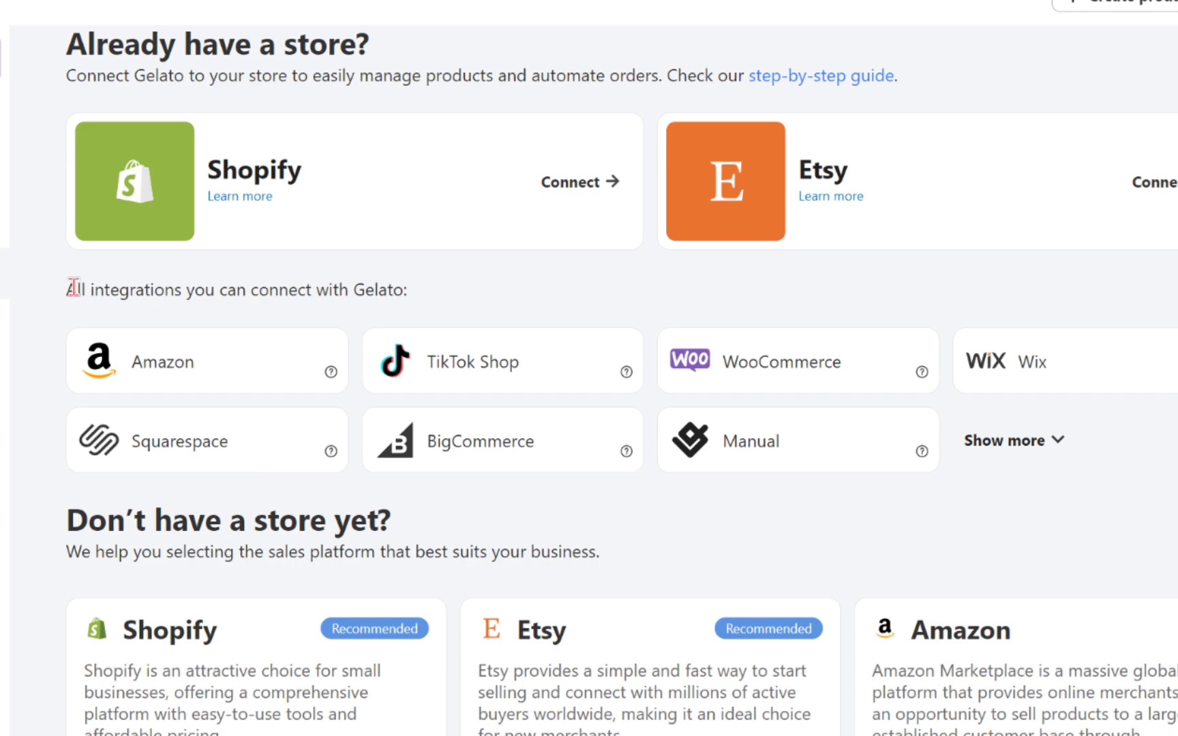
pyautogui.moveTo(67, 290); pyautogui.dragTo(399, 289)
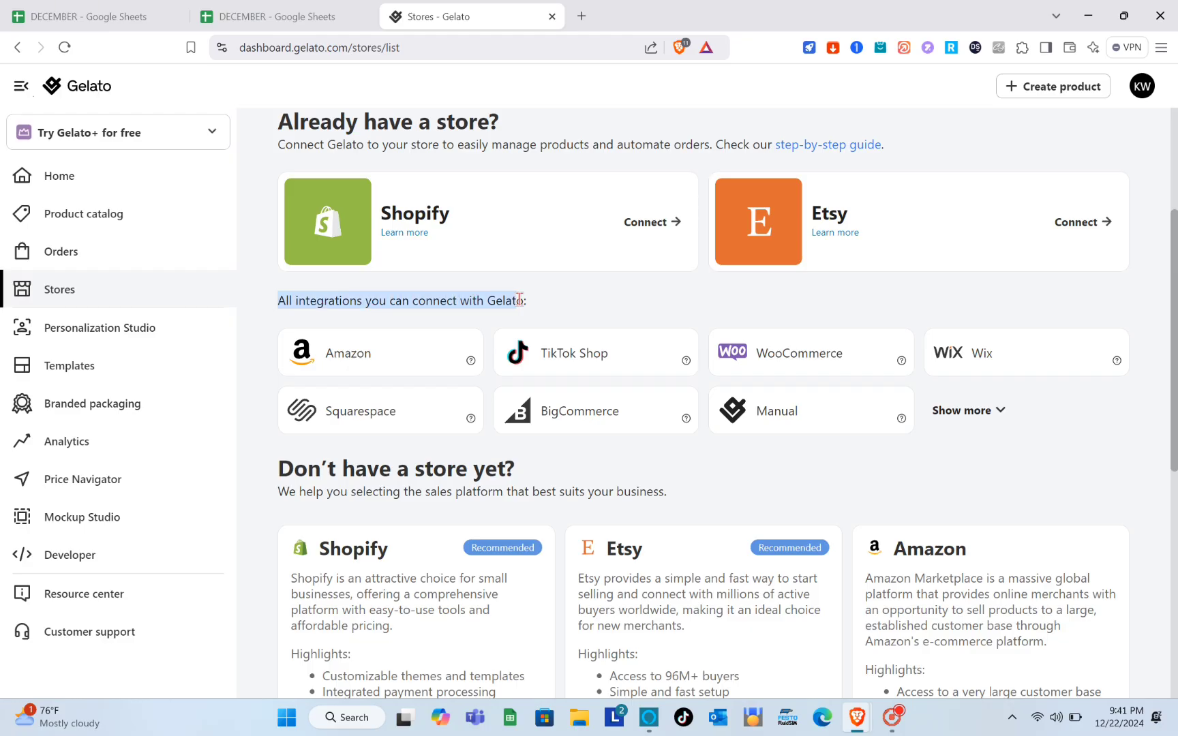
pyautogui.click(526, 301)
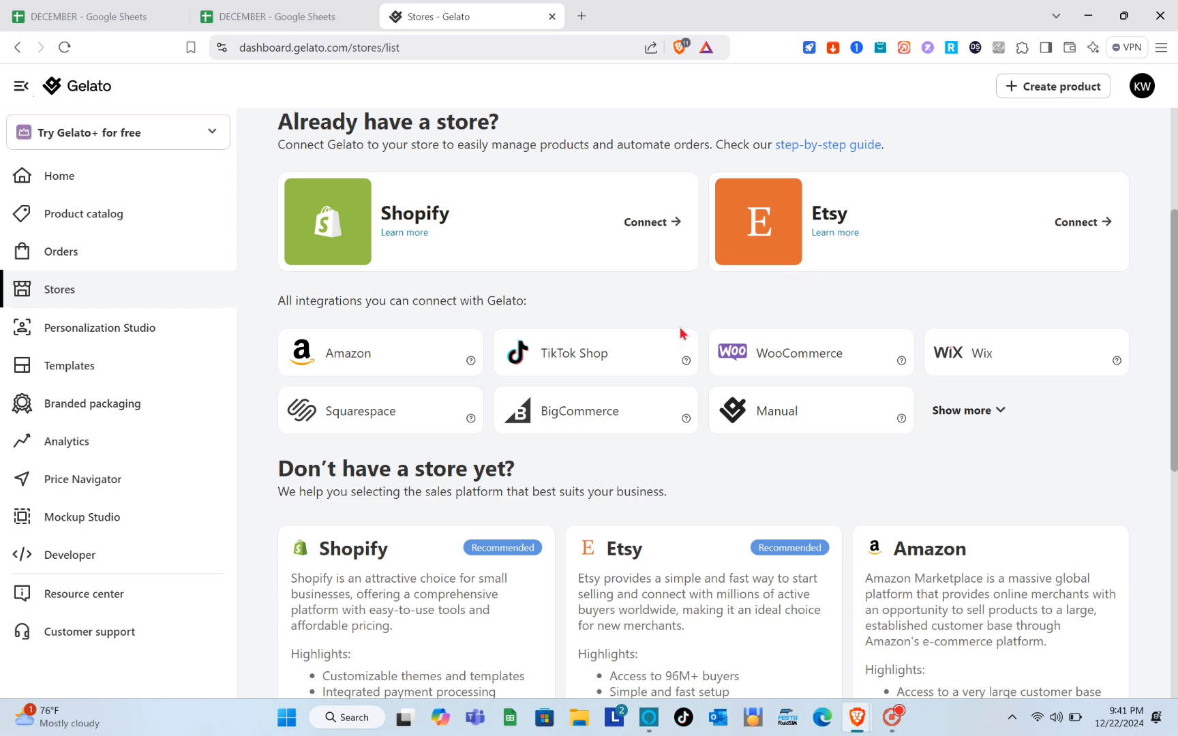
pyautogui.scroll(-3, 670, 409)
pyautogui.scroll(-1, 634, 544)
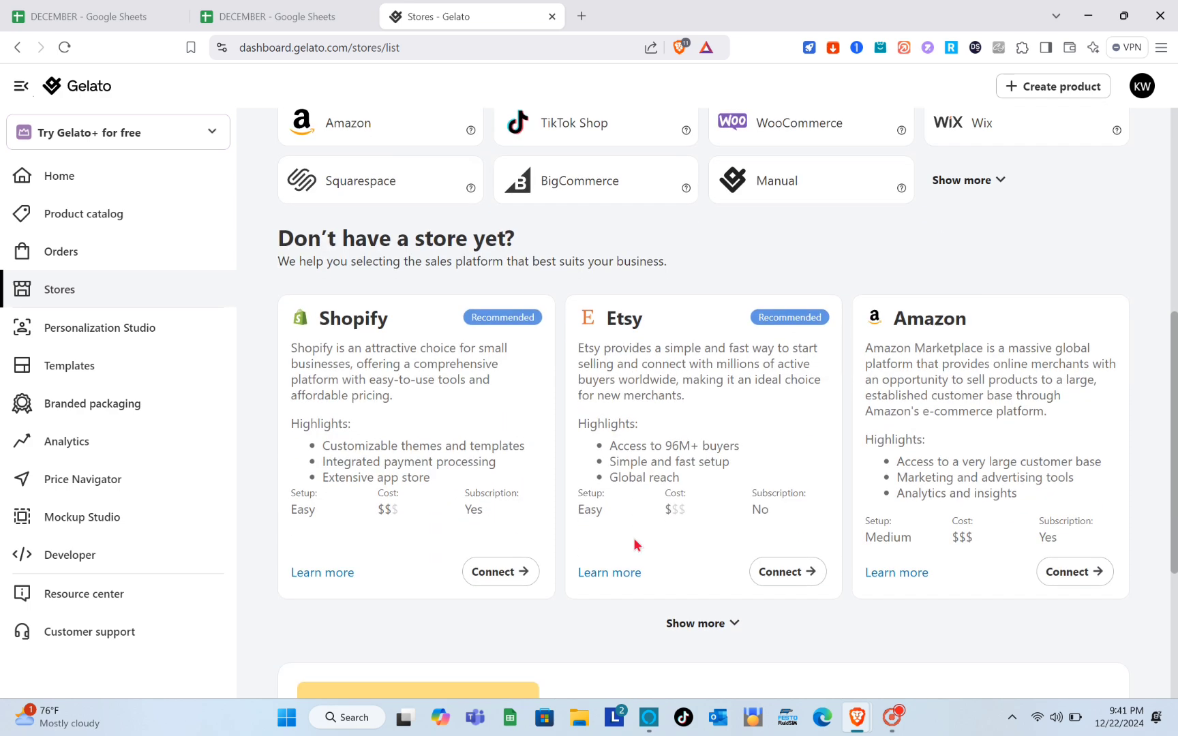
pyautogui.scroll(6, 634, 544)
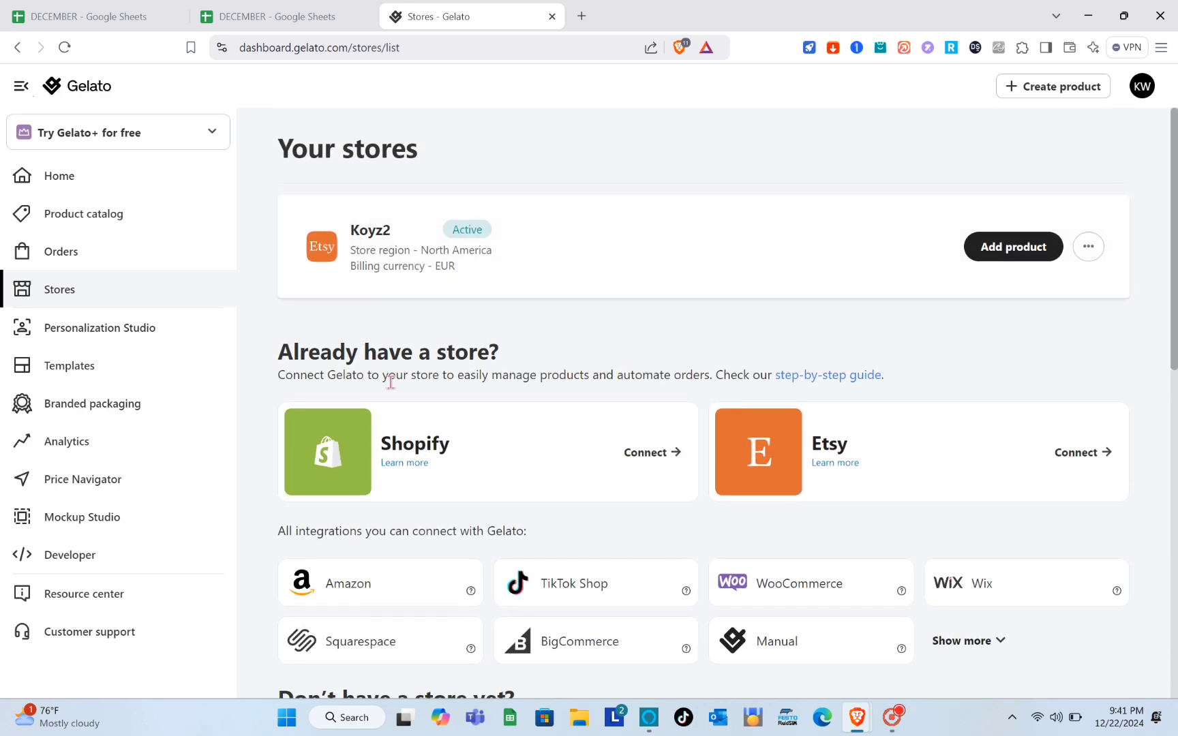
pyautogui.scroll(-3, 422, 442)
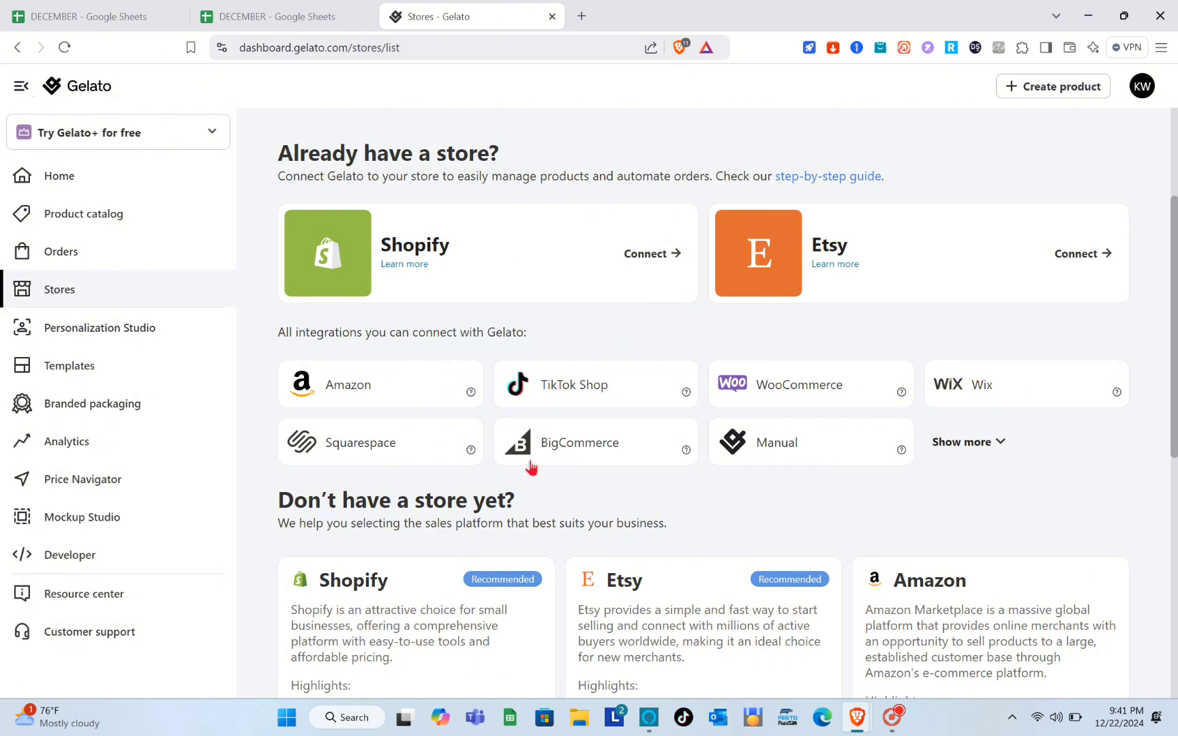
pyautogui.scroll(-1, 914, 474)
pyautogui.scroll(-2, 914, 474)
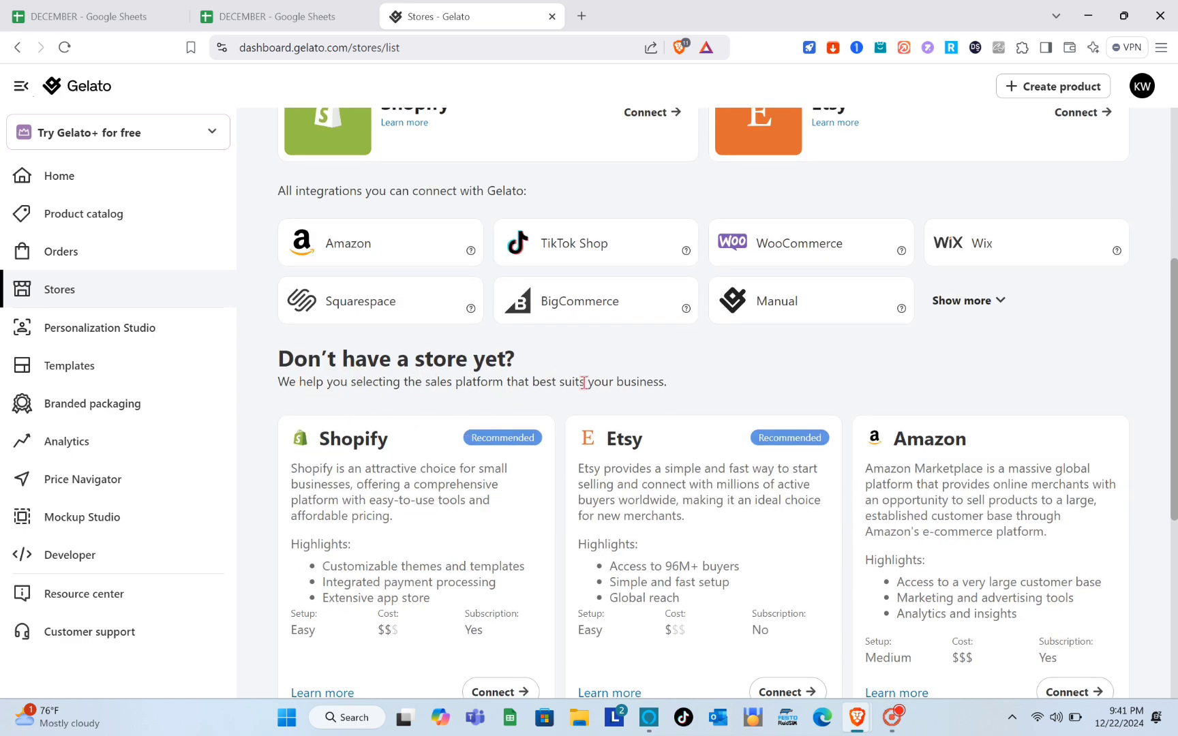
pyautogui.scroll(-1, 586, 473)
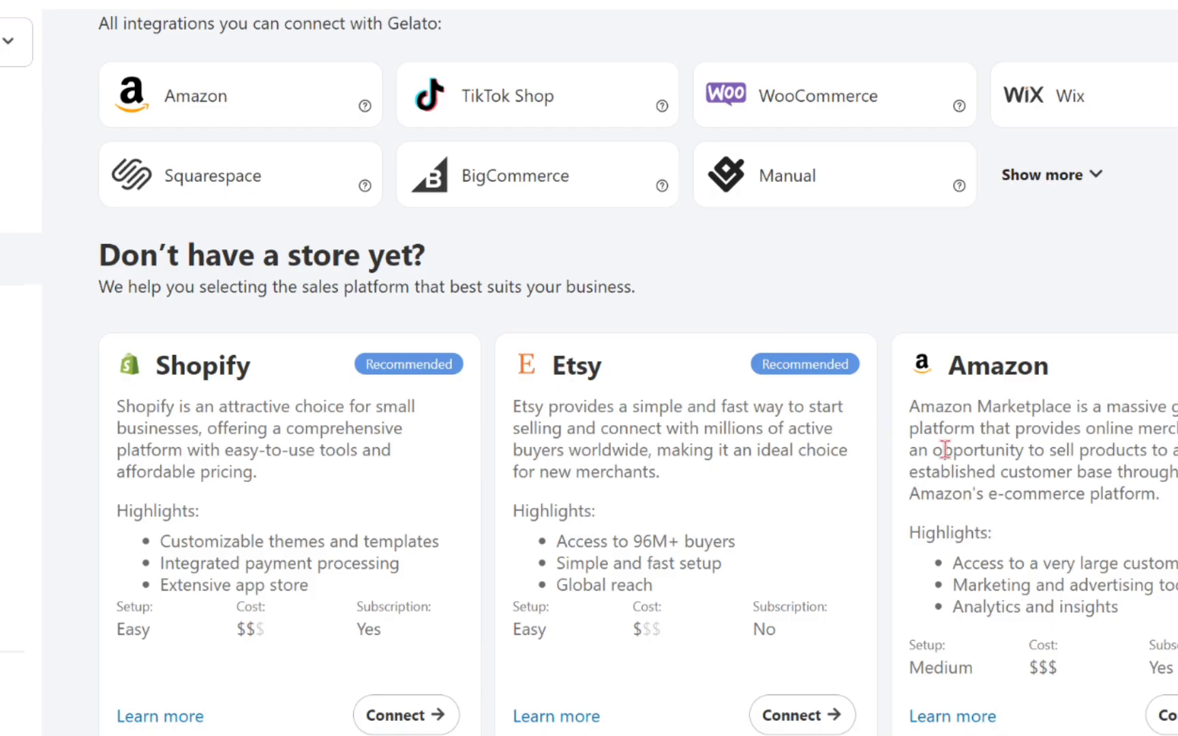
pyautogui.scroll(-2, 748, 552)
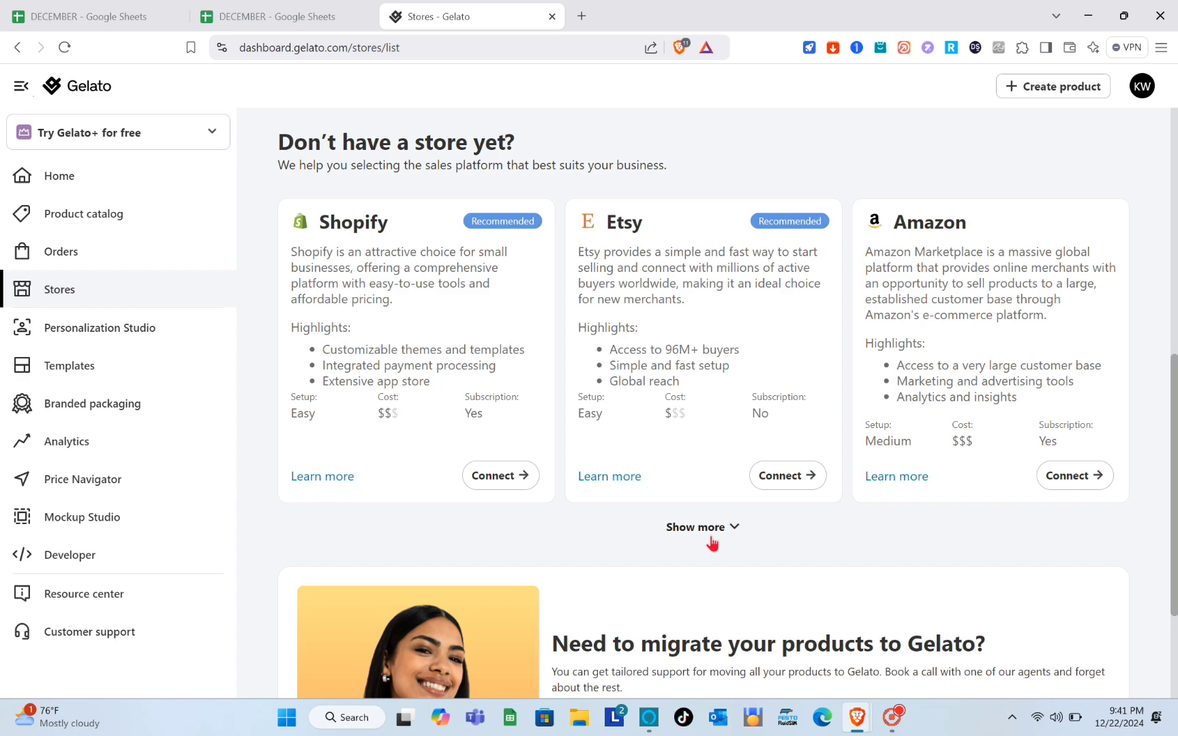
# - Expand all sales platforms with Show more, then scroll back up to Your stores
pyautogui.click(712, 543)
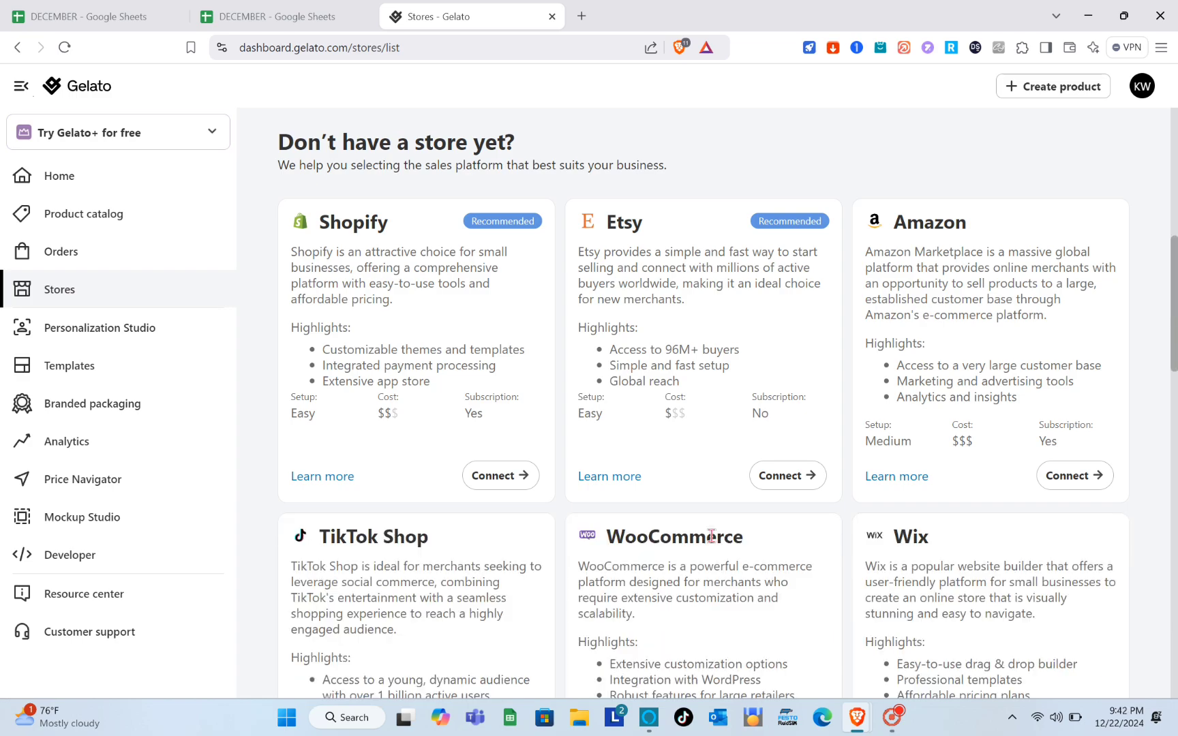
pyautogui.scroll(-3, 674, 511)
pyautogui.scroll(-15, 640, 463)
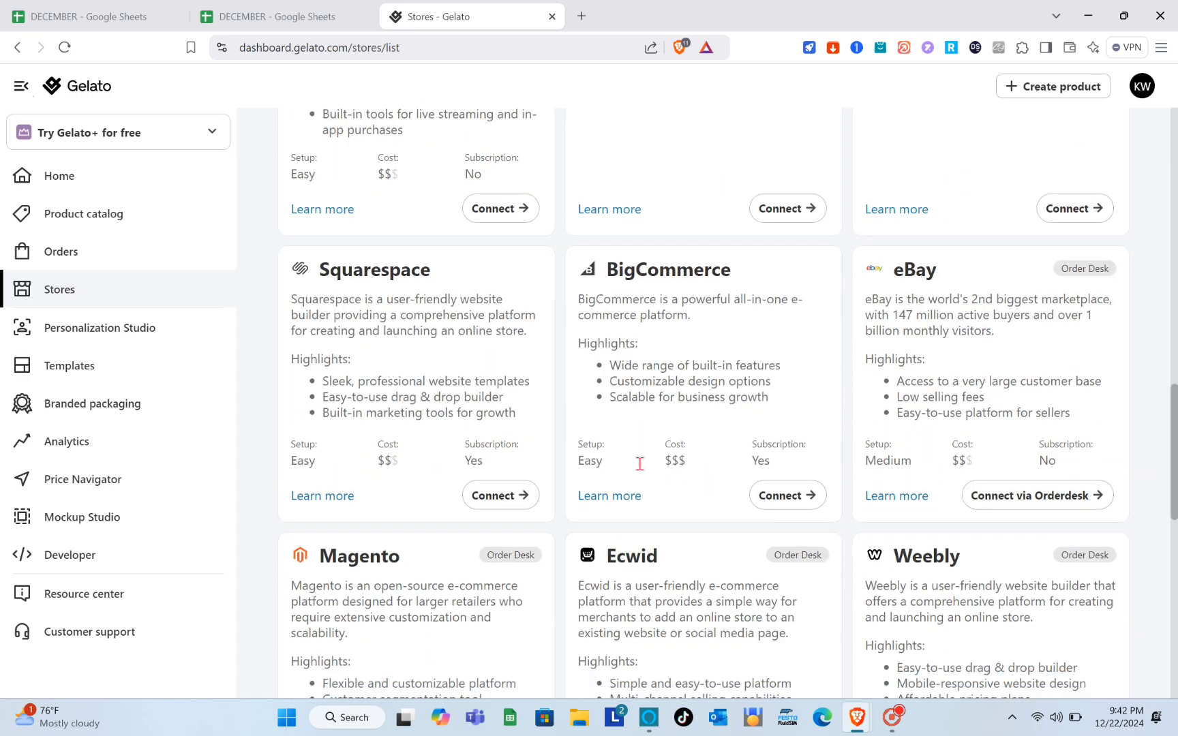
pyautogui.scroll(15, 640, 469)
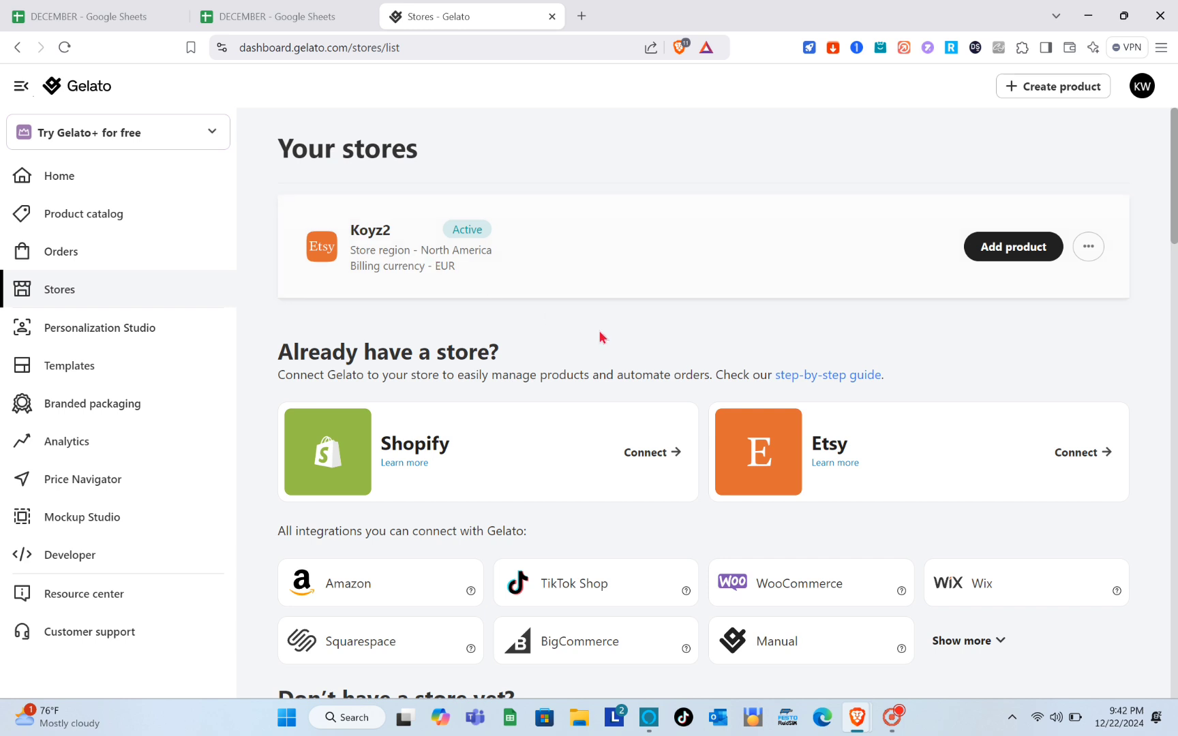
# - Review Gelato's free Print on Demand listing in the Shopify App Store, then return to the stores dashboard
pyautogui.click(657, 454)
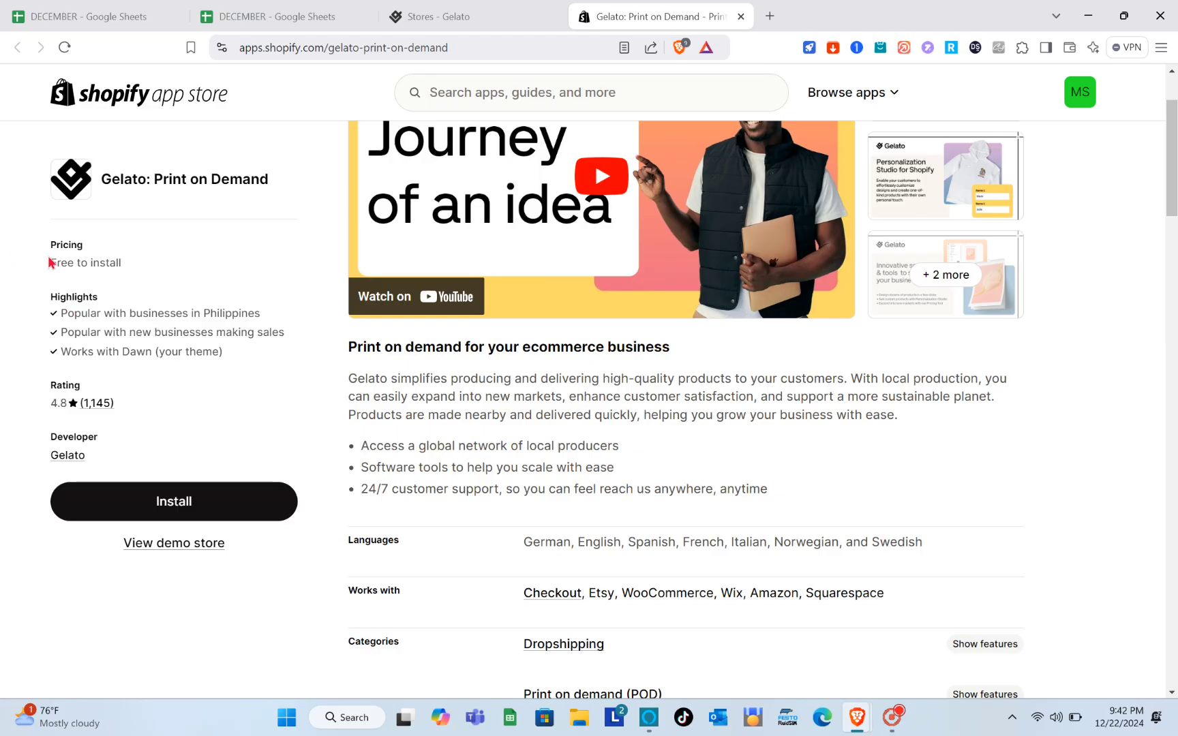
pyautogui.scroll(-1, 161, 328)
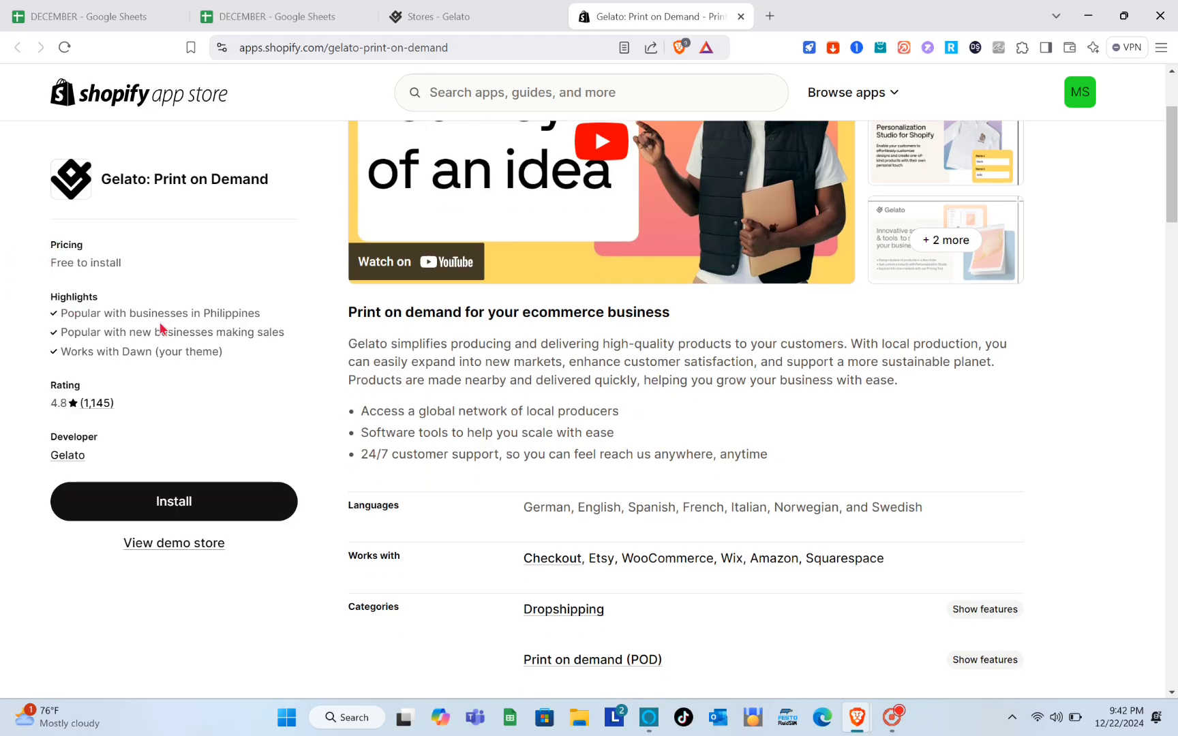
pyautogui.scroll(-4, 498, 483)
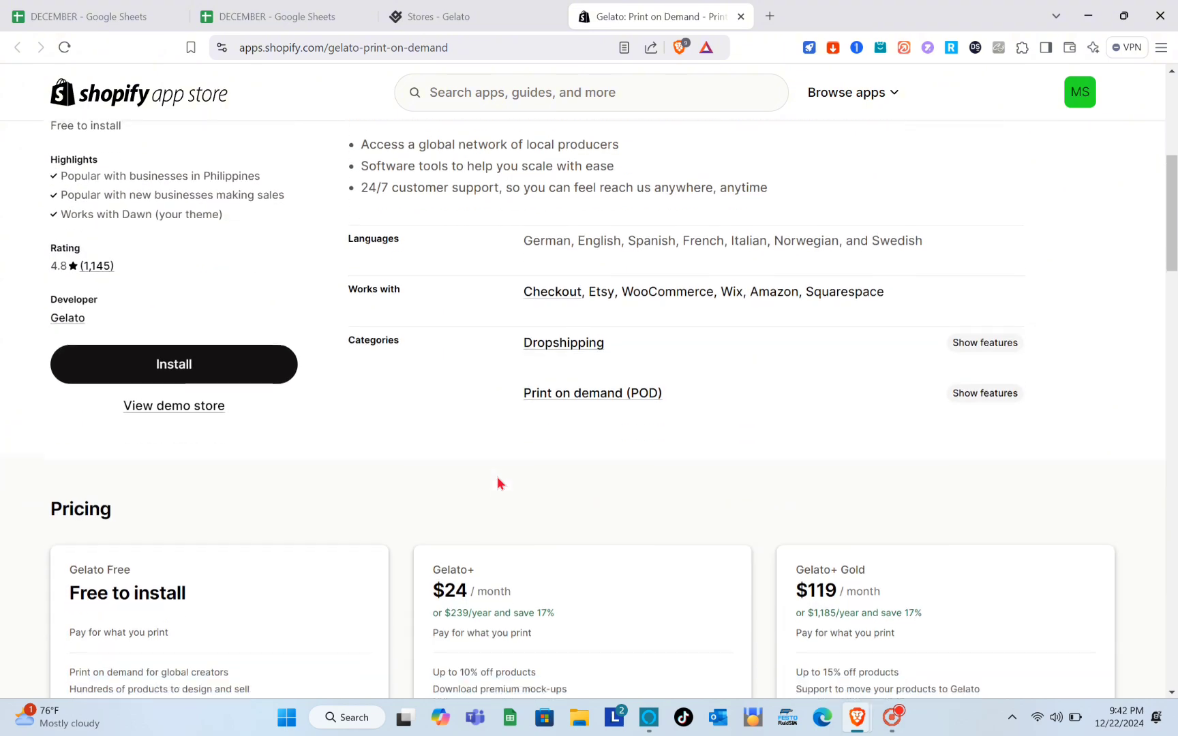
pyautogui.scroll(-7, 497, 482)
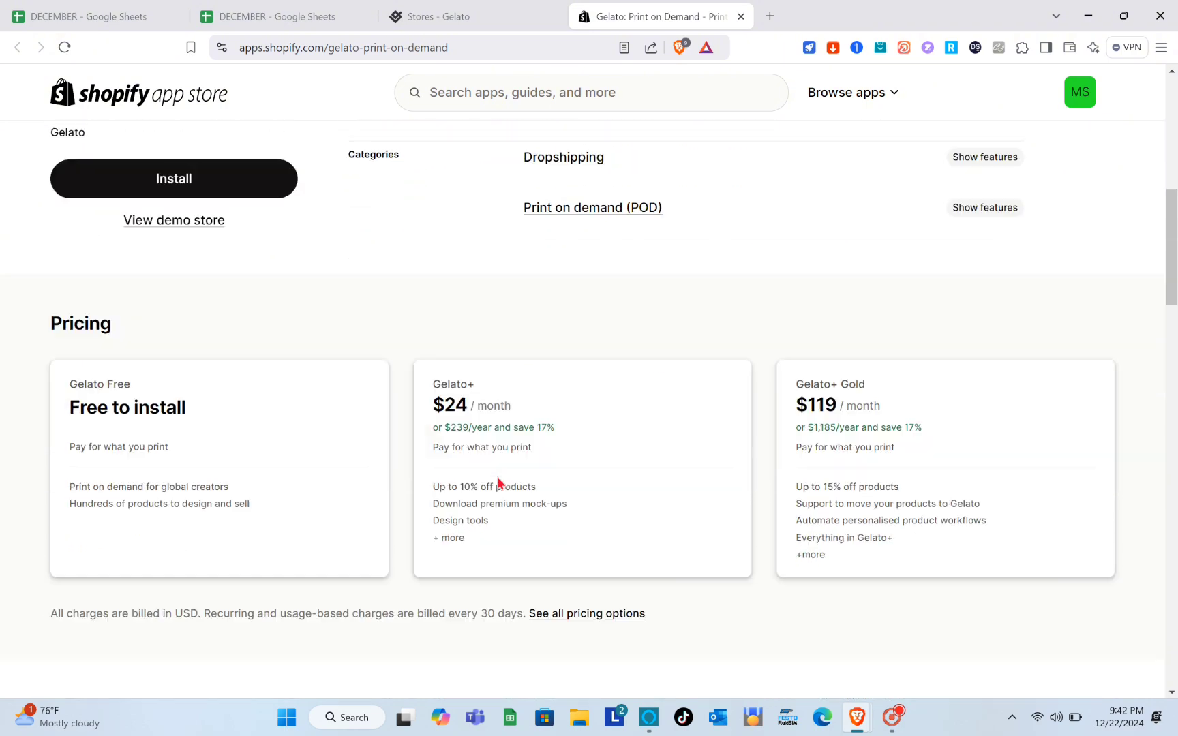
pyautogui.scroll(1, 497, 482)
pyautogui.scroll(-4, 497, 483)
pyautogui.scroll(15, 497, 478)
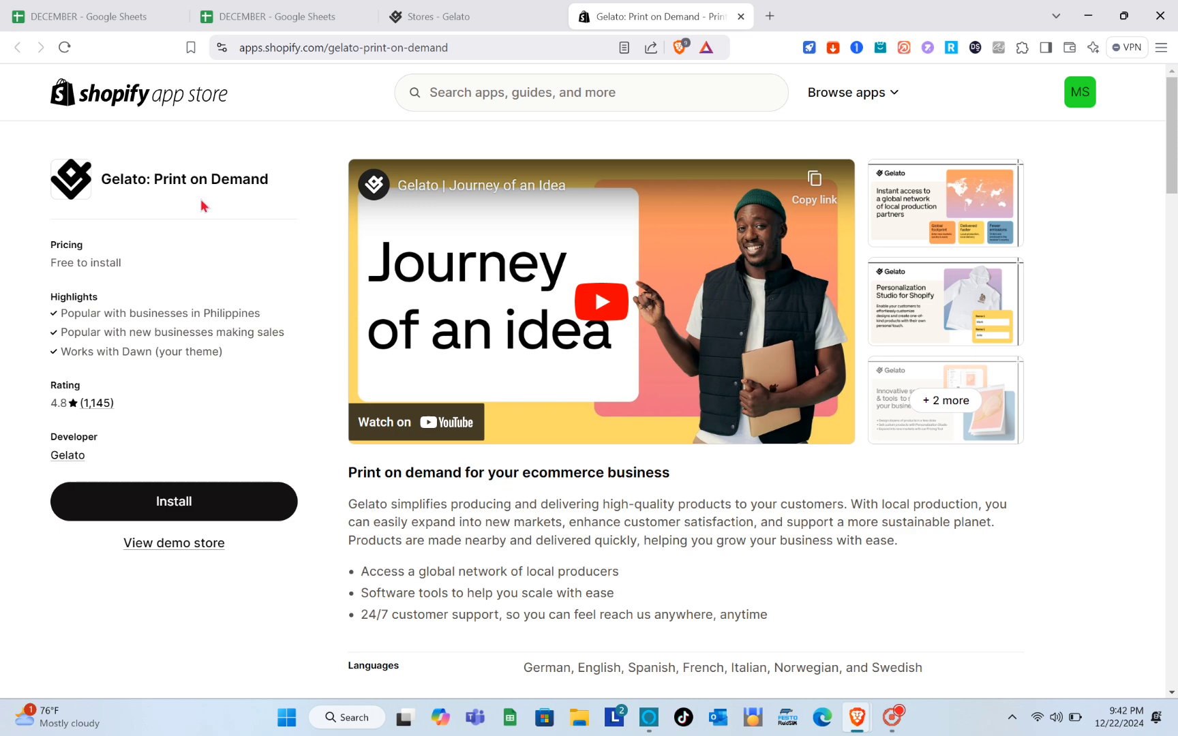
pyautogui.click(484, 13)
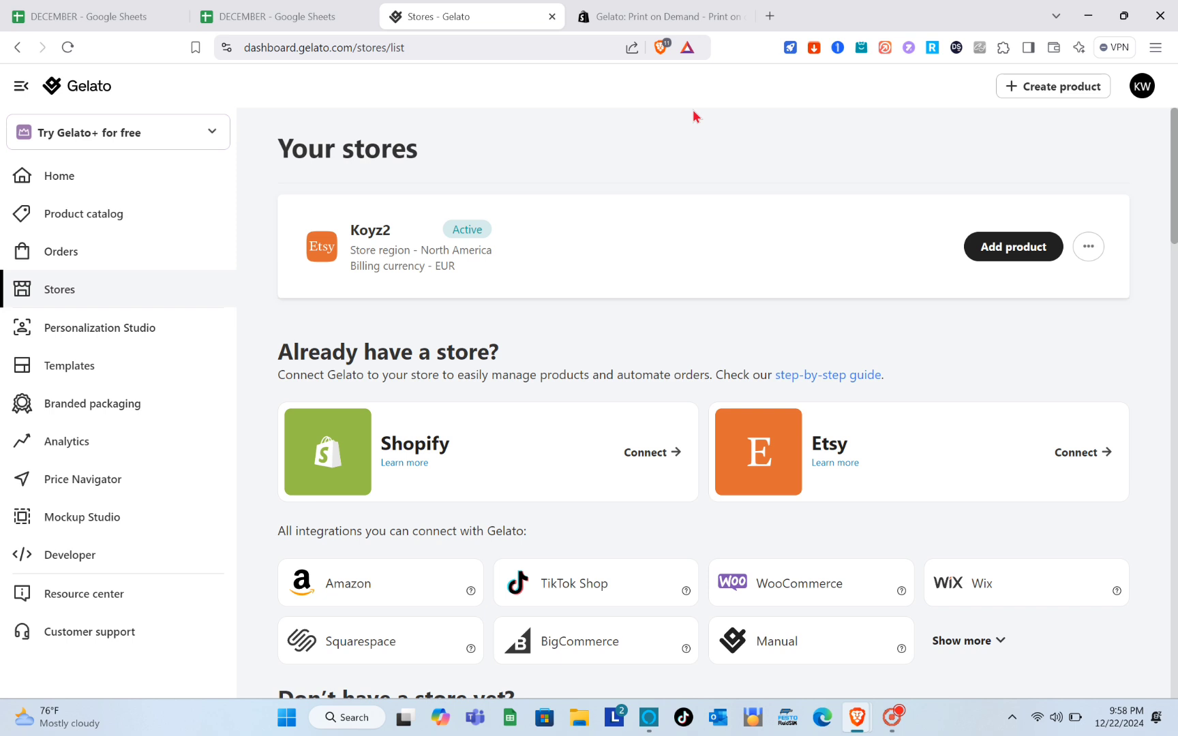
# - Start adding a single catalogue product to the Etsy store
pyautogui.press('XF86MonBrightnessDown')
pyautogui.click(999, 254)
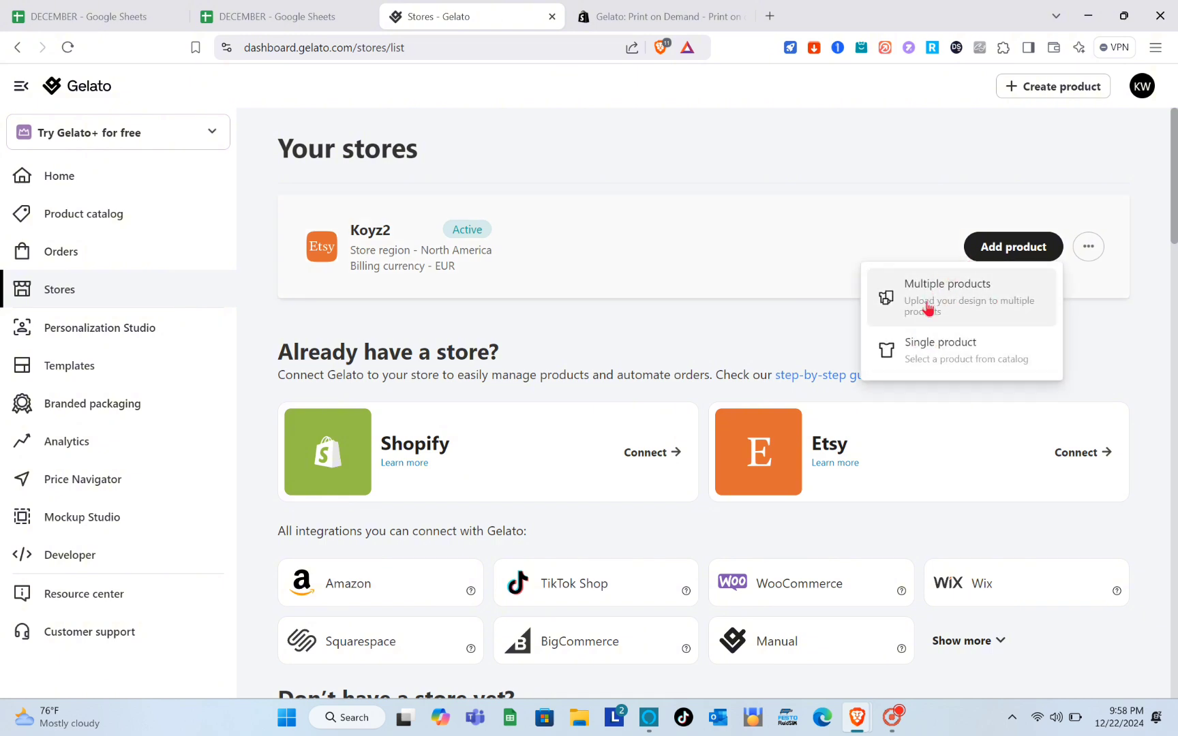
pyautogui.click(972, 350)
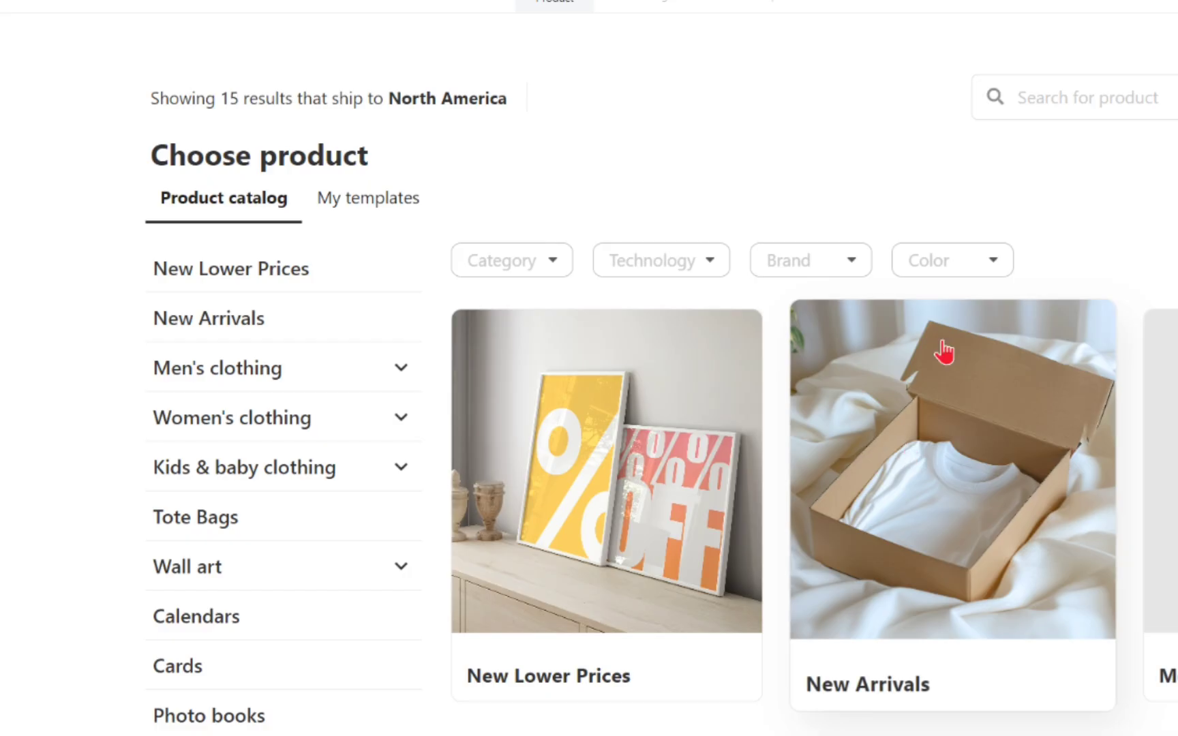
pyautogui.scroll(-3, 679, 333)
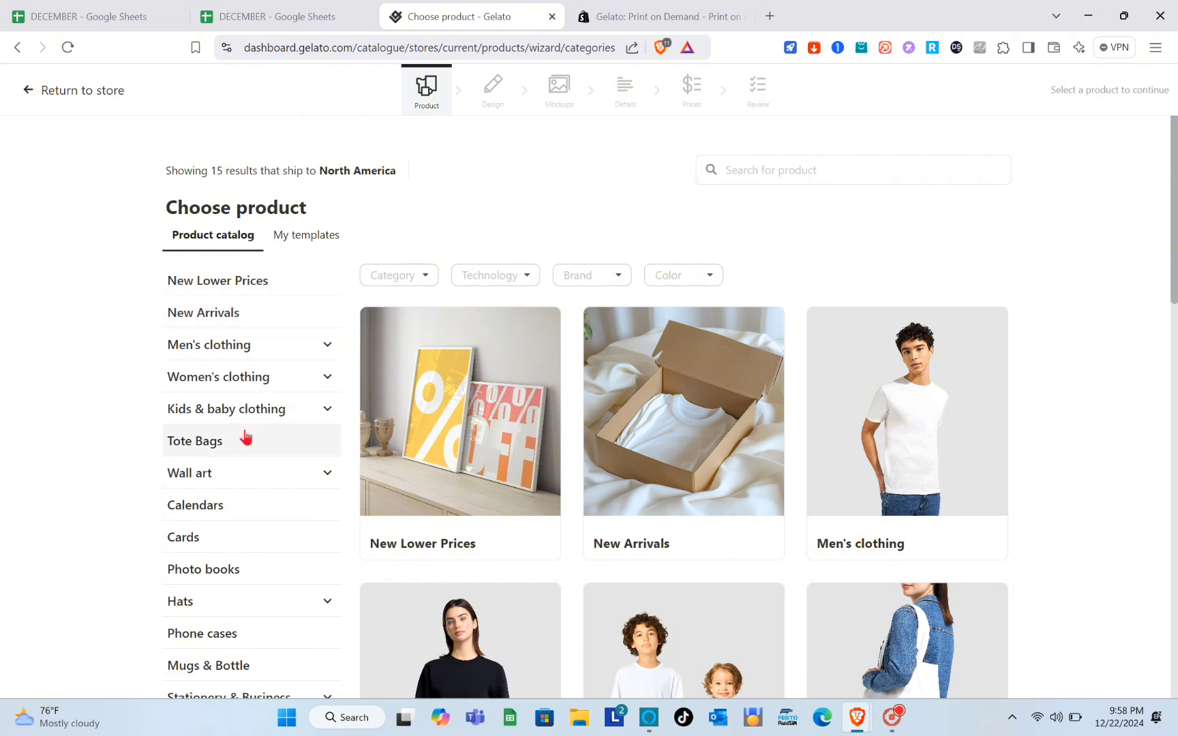
pyautogui.scroll(-1, 245, 436)
pyautogui.scroll(1, 245, 434)
# - Look at the New Lower Prices products and expand the Men's clothing category
pyautogui.click(243, 285)
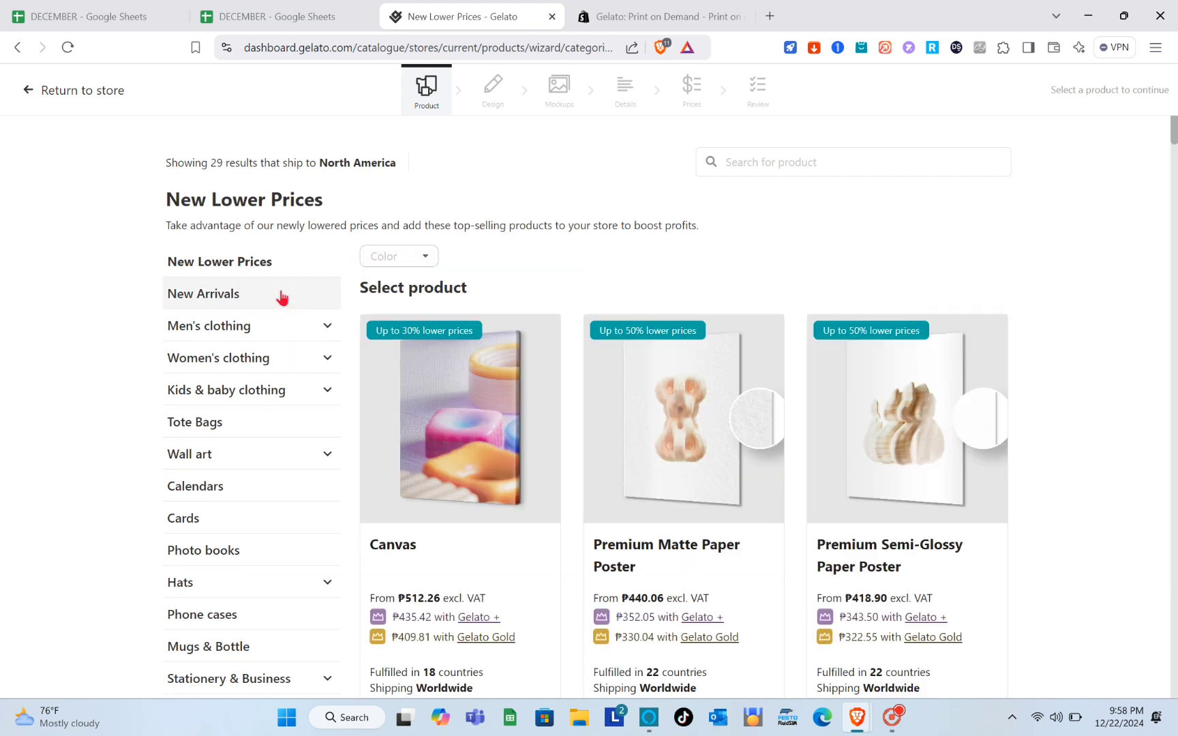
pyautogui.click(266, 333)
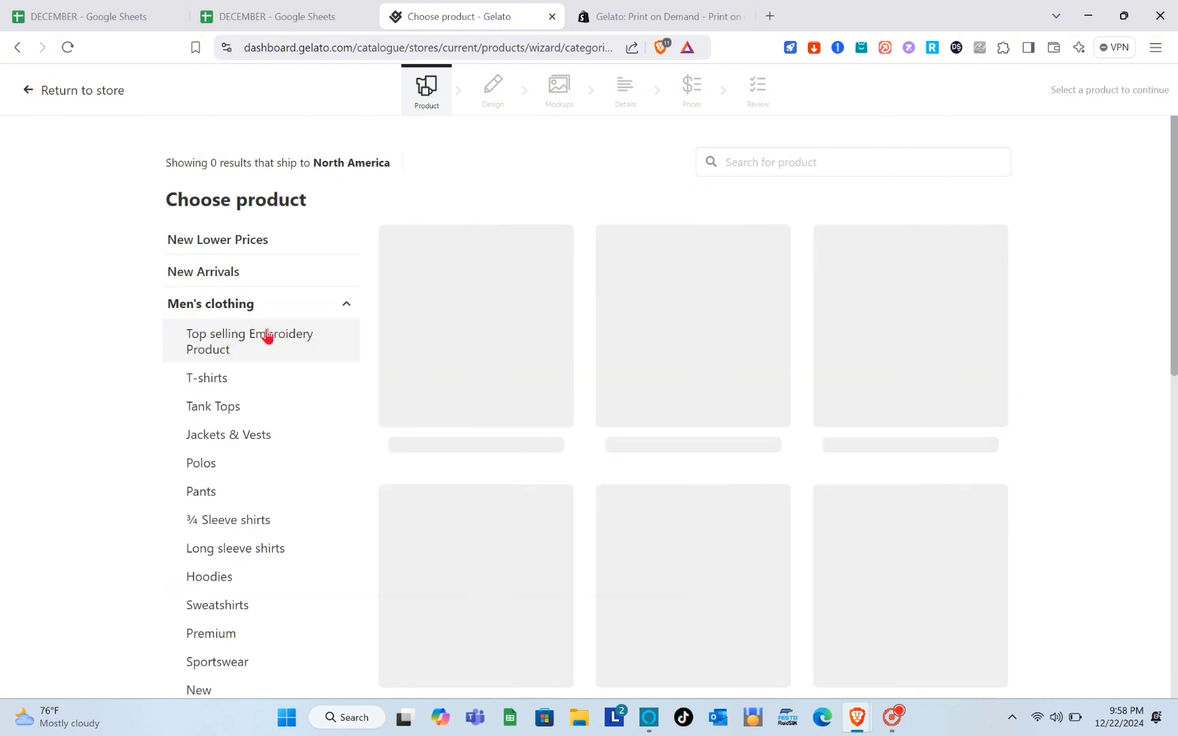
pyautogui.scroll(-1, 259, 509)
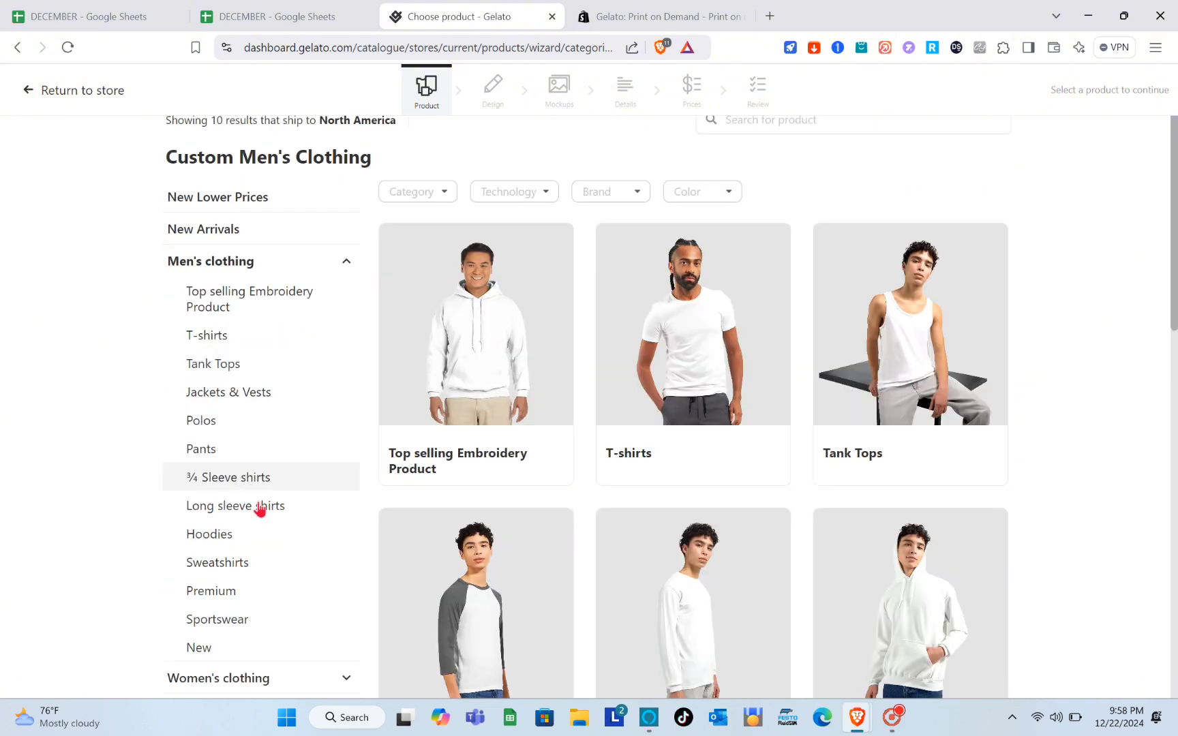
pyautogui.scroll(-4, 274, 565)
pyautogui.scroll(4, 276, 567)
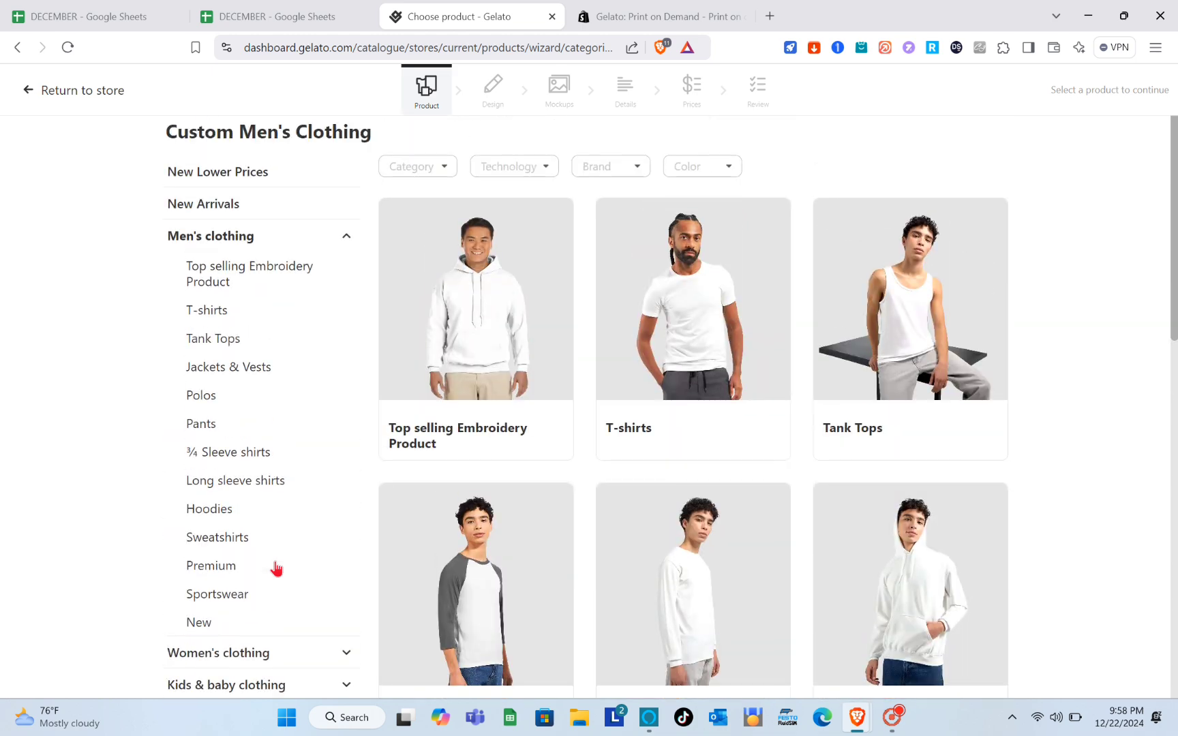
pyautogui.scroll(1, 276, 568)
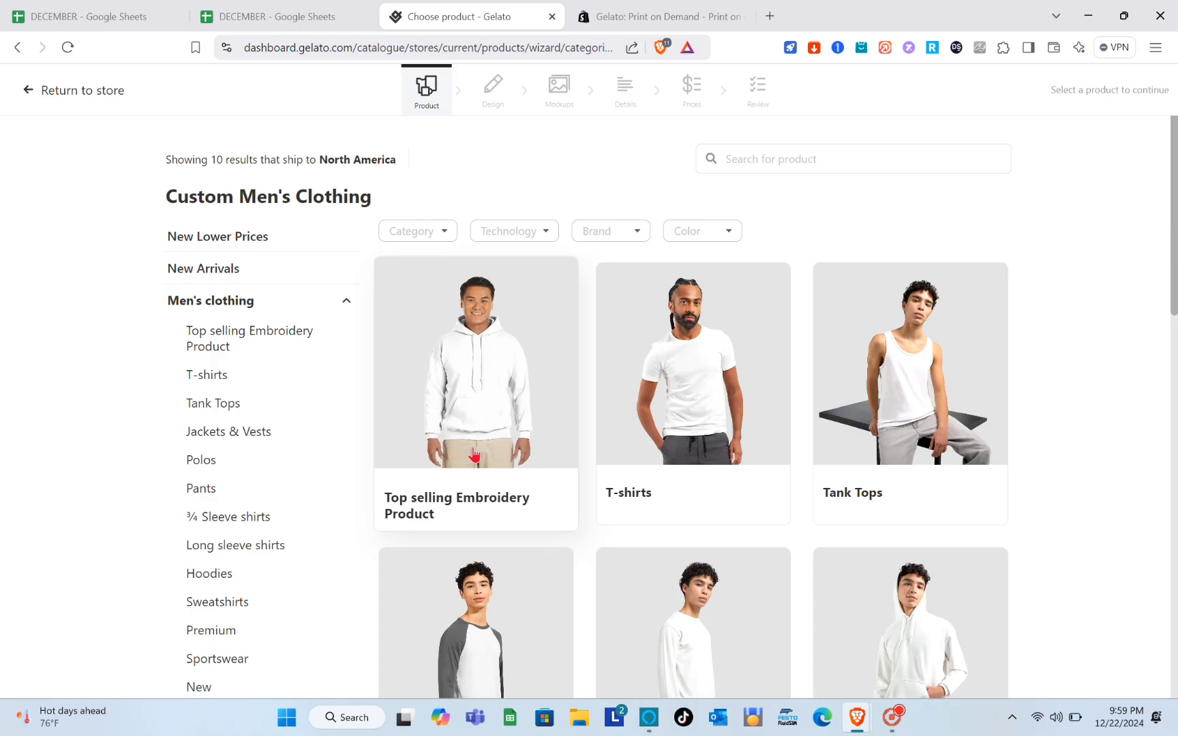
# - Open Top selling Embroidery Product to list the men's items, including the Gildan 18500 hoodie
pyautogui.click(474, 455)
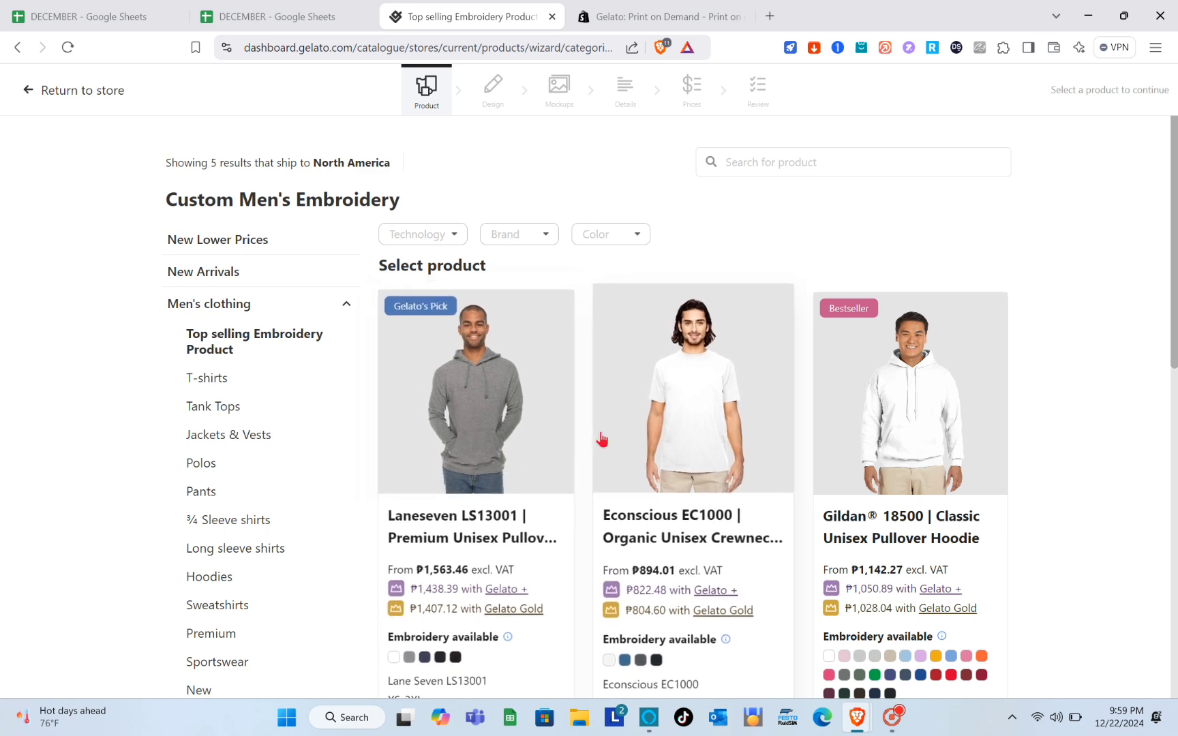
pyautogui.scroll(-1, 600, 440)
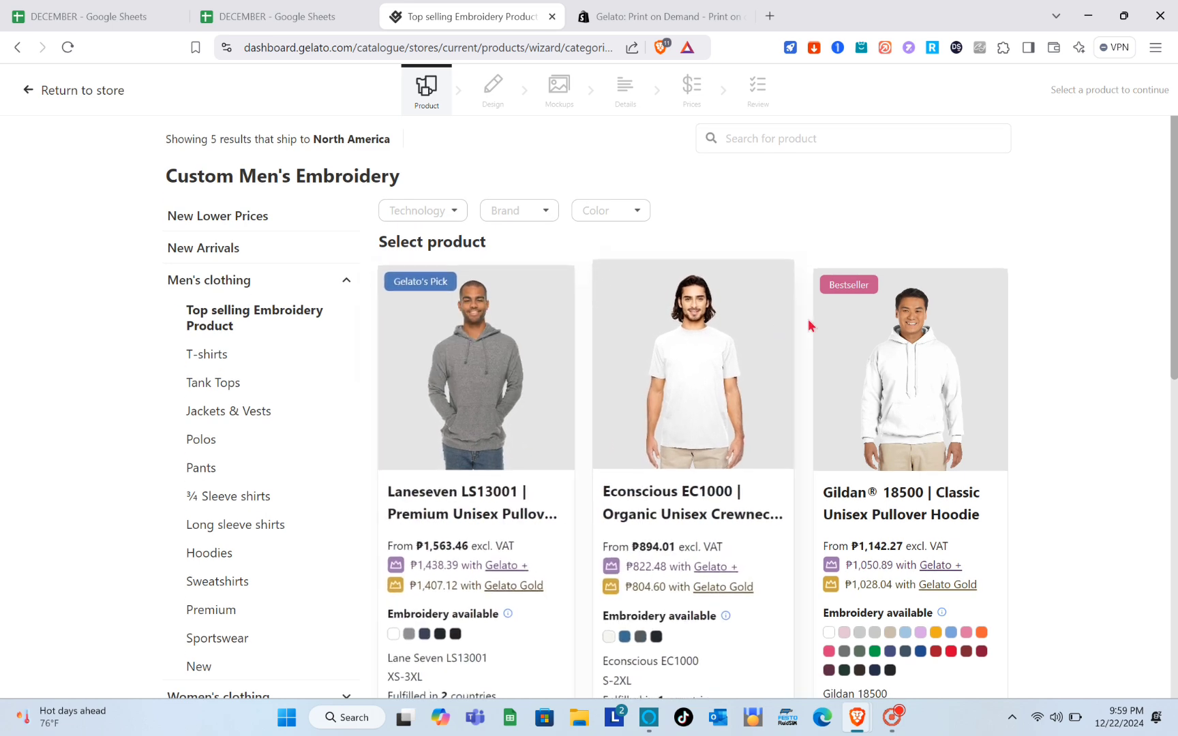
pyautogui.scroll(-3, 836, 316)
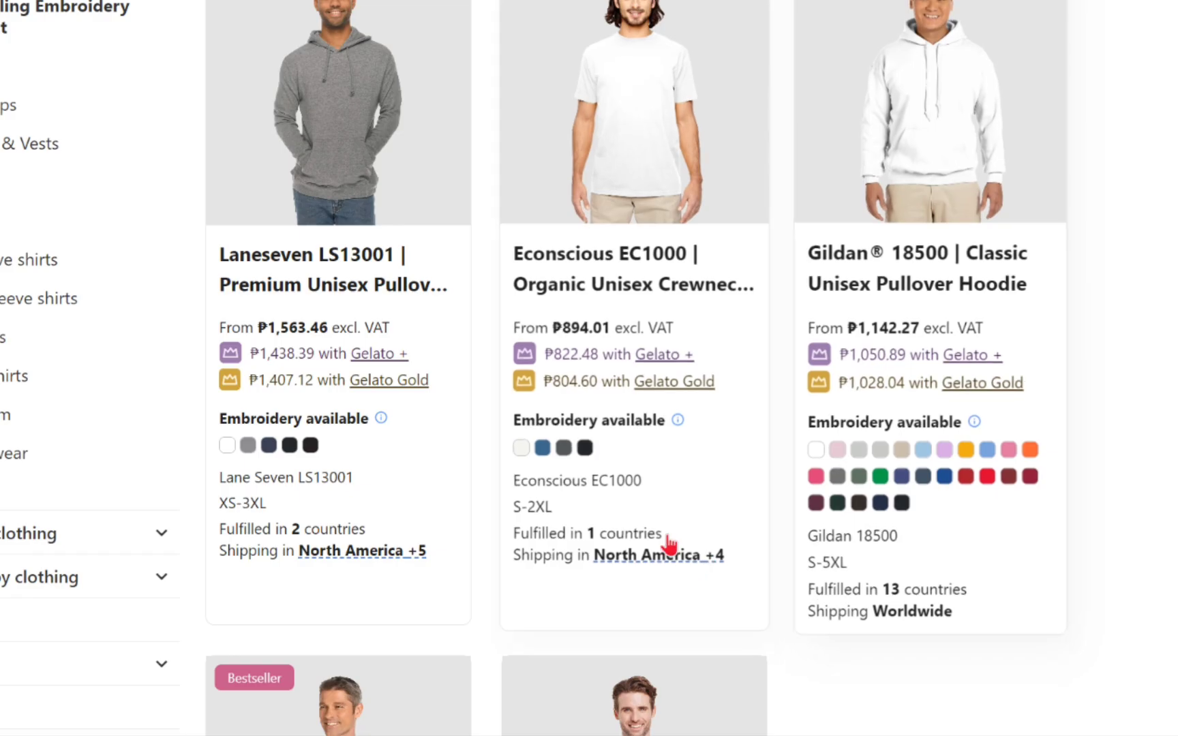
pyautogui.scroll(-6, 565, 560)
pyautogui.scroll(6, 561, 561)
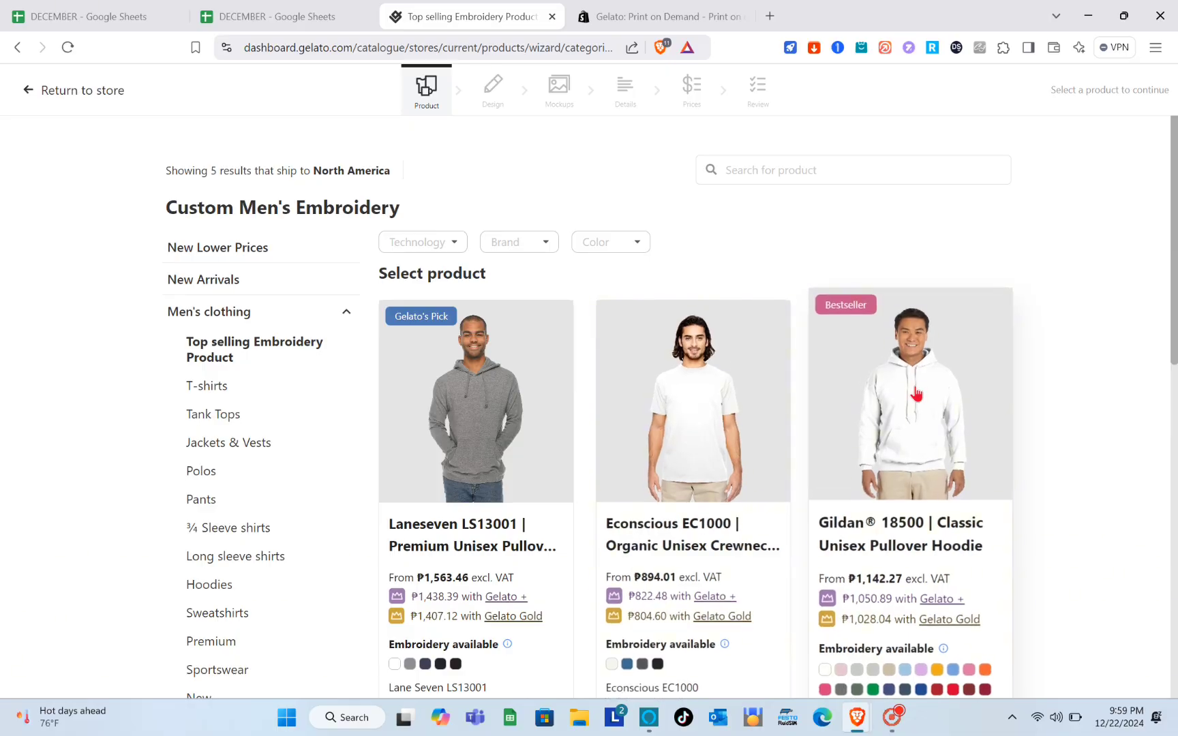
# - Choose the Gildan 18500 hoodie and add the Azalea and Heliconia colours
pyautogui.click(924, 118)
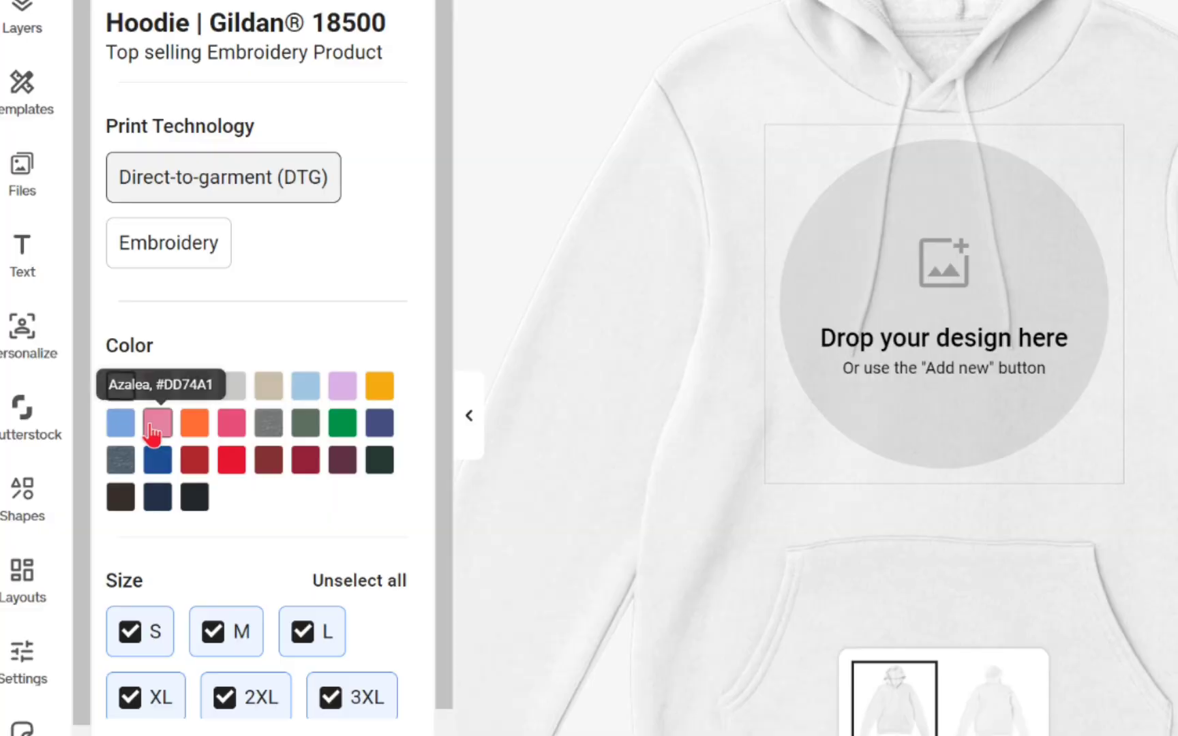
pyautogui.click(153, 429)
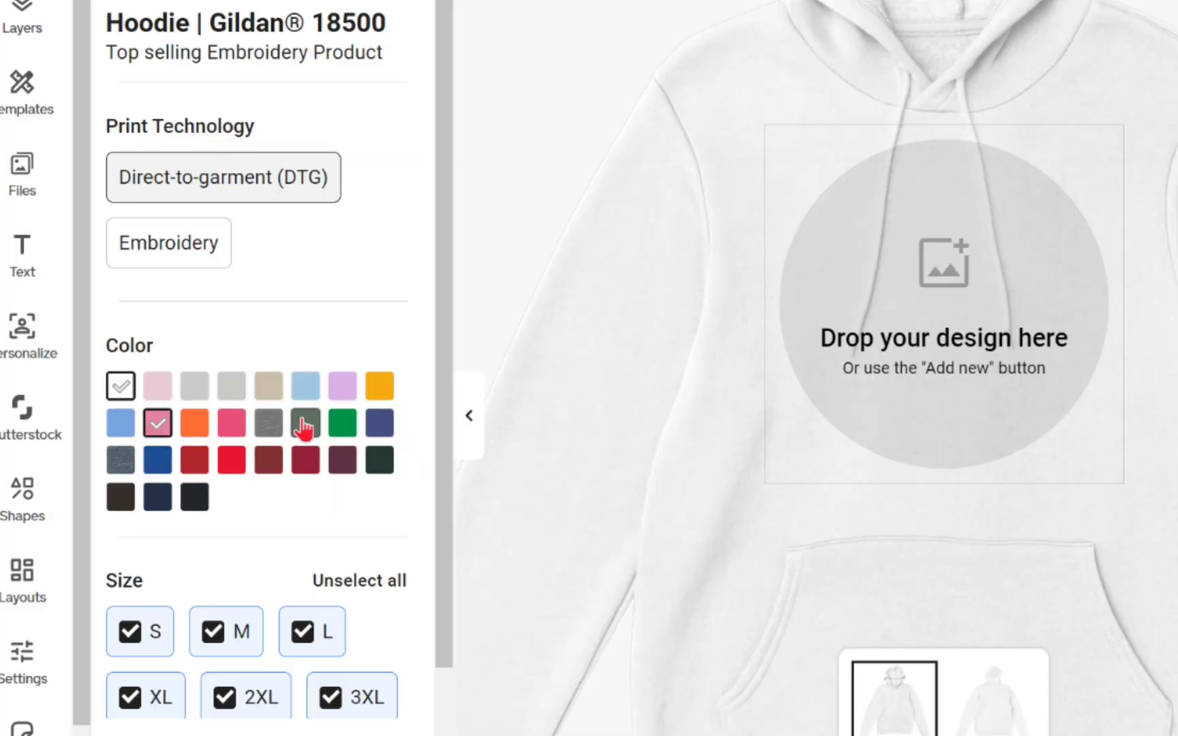
pyautogui.click(231, 423)
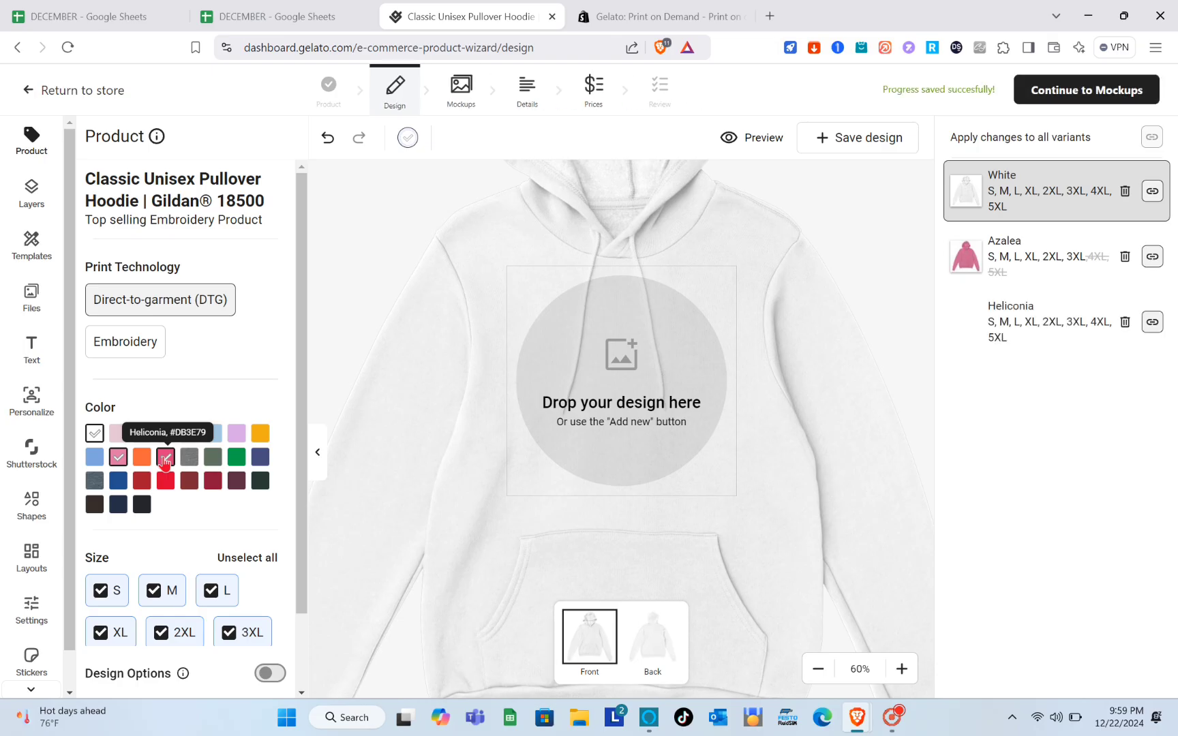
pyautogui.click(976, 279)
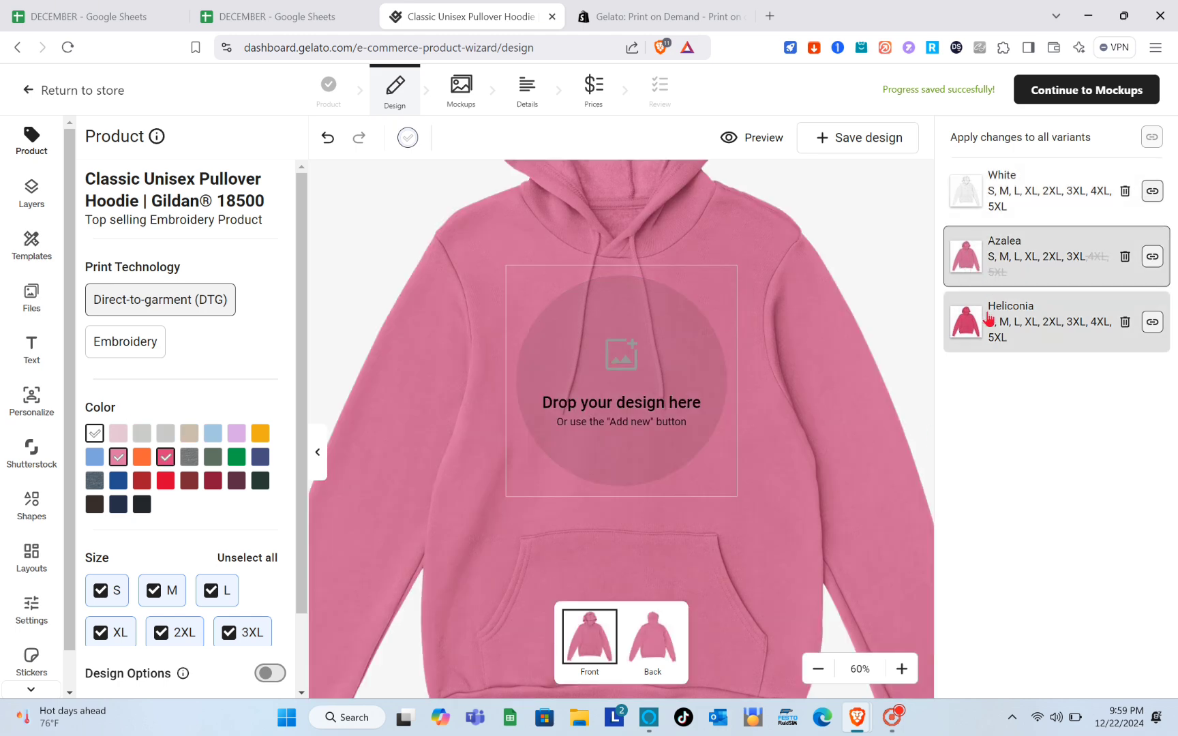
pyautogui.click(988, 317)
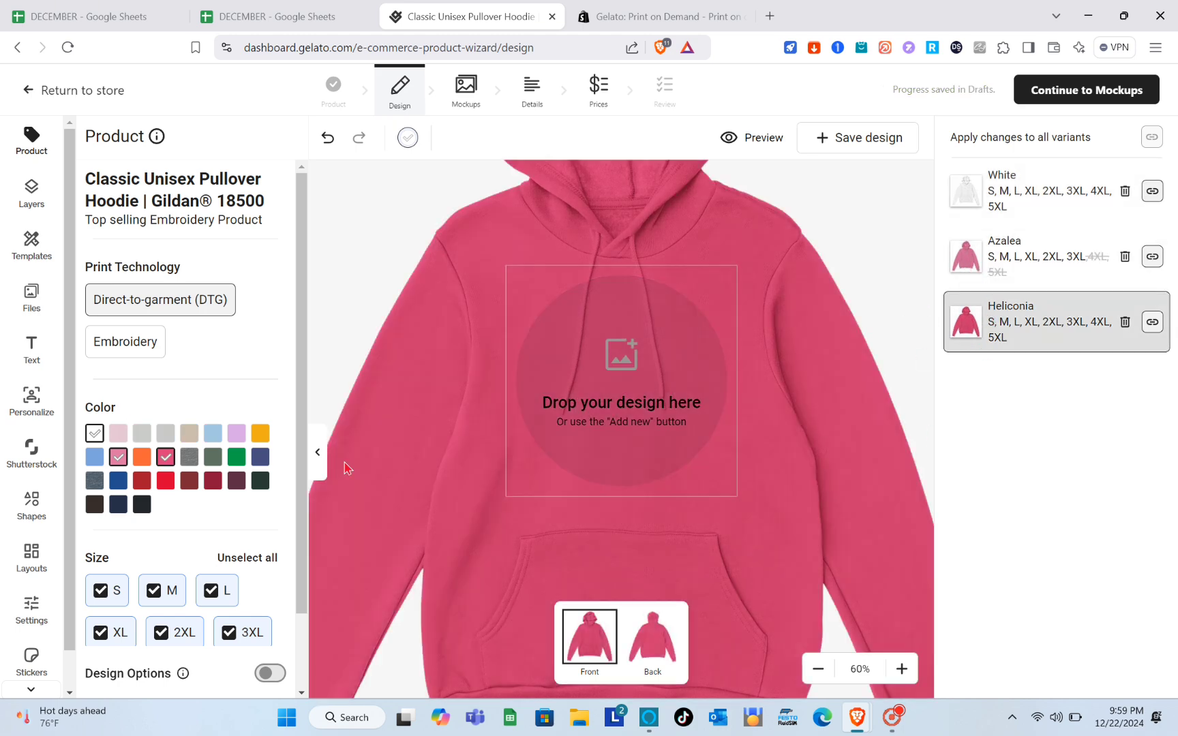
# - Add Cardinal Red as another colour and open the design file upload
pyautogui.click(210, 483)
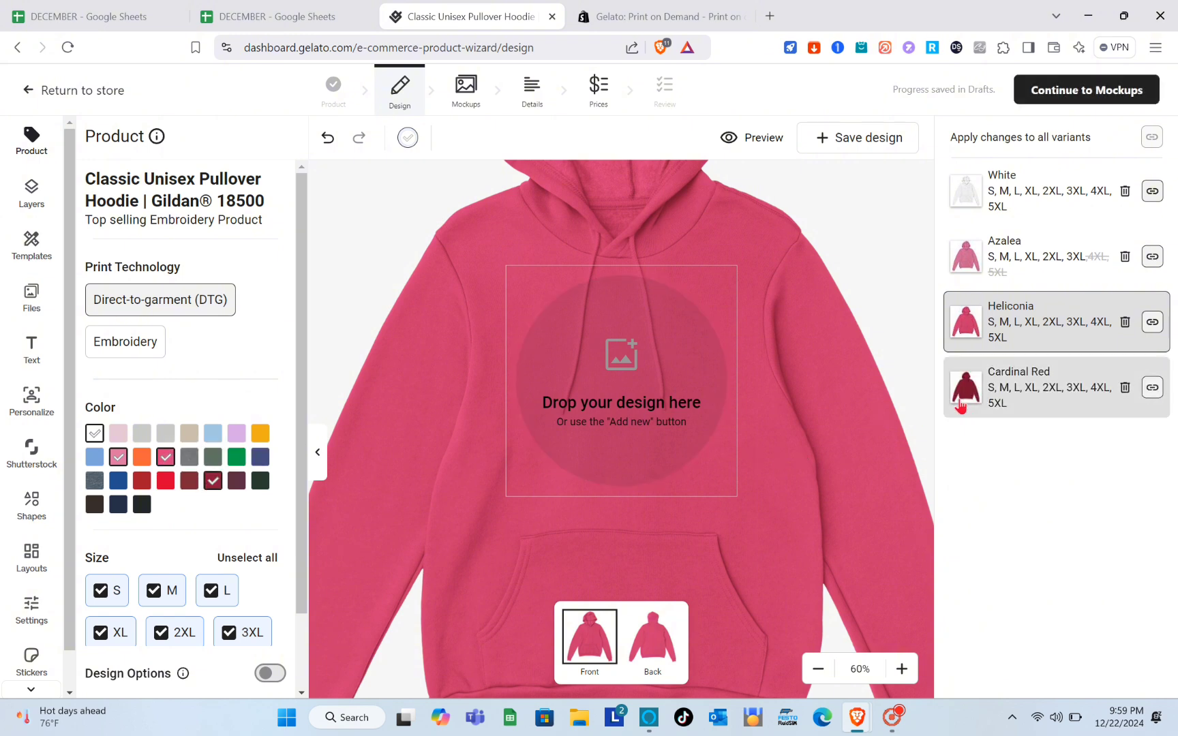
pyautogui.click(977, 397)
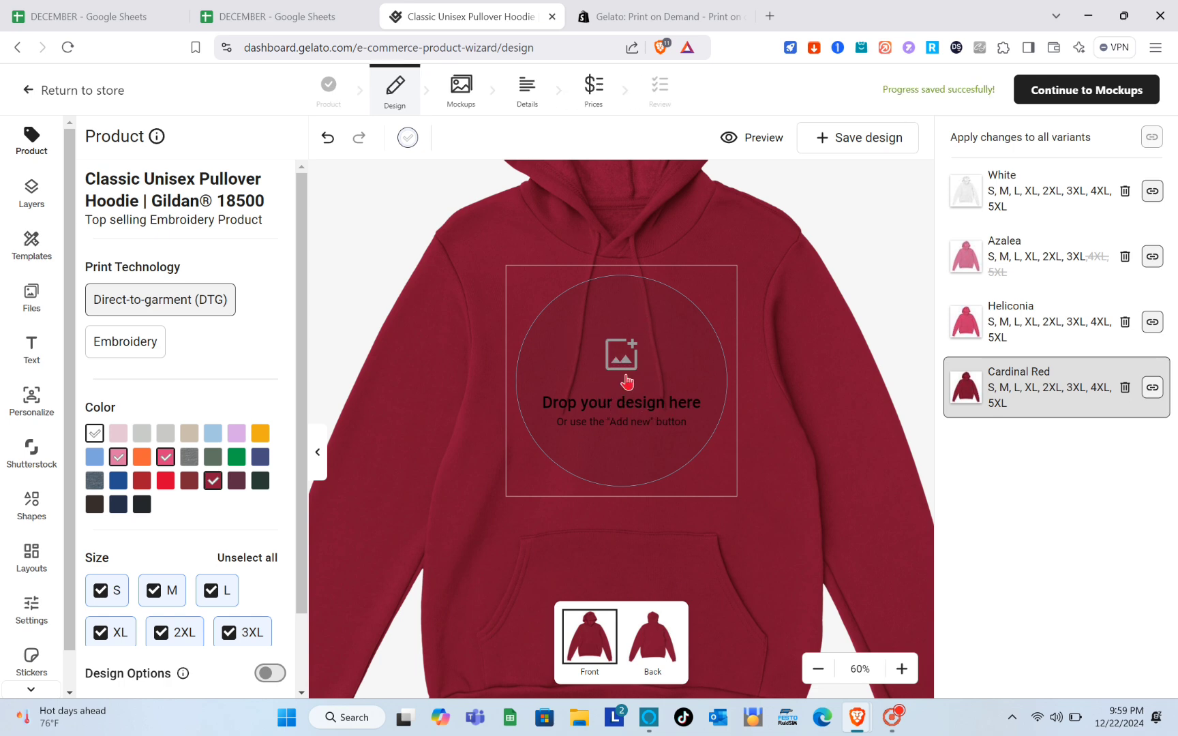
pyautogui.click(627, 383)
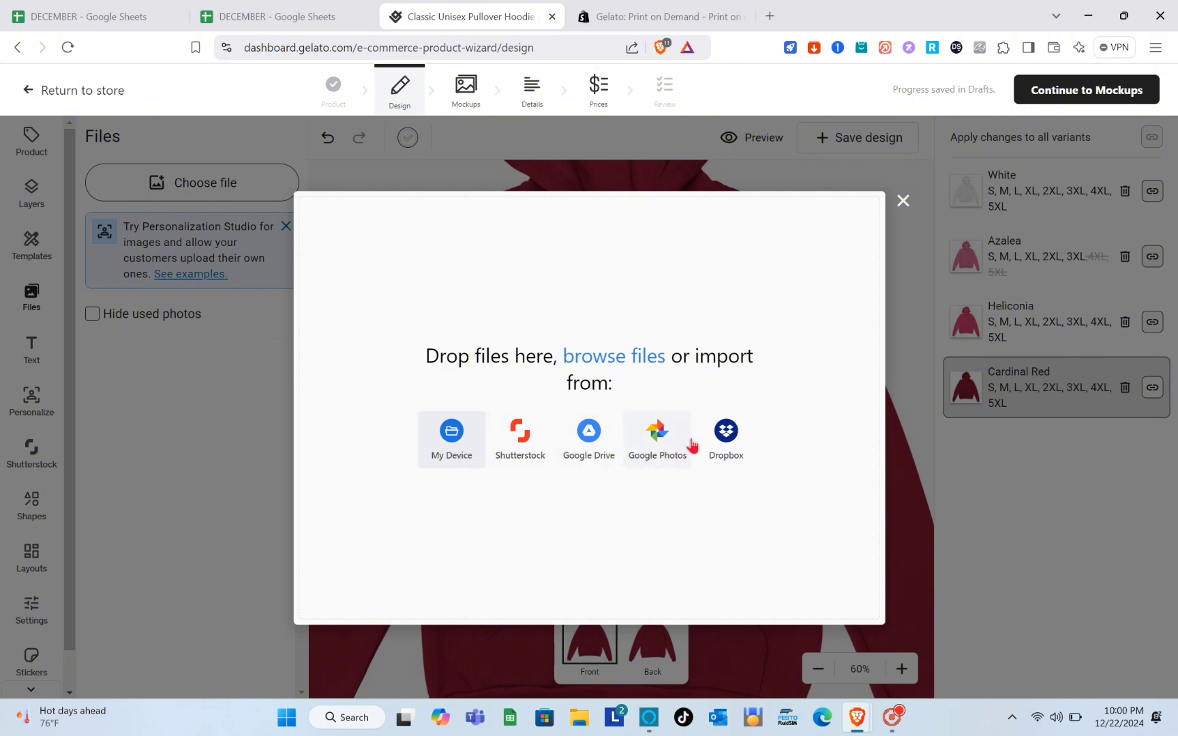
# - Place a Shutterstock mountain landscape image centred on the hoodie's chest
pyautogui.click(521, 454)
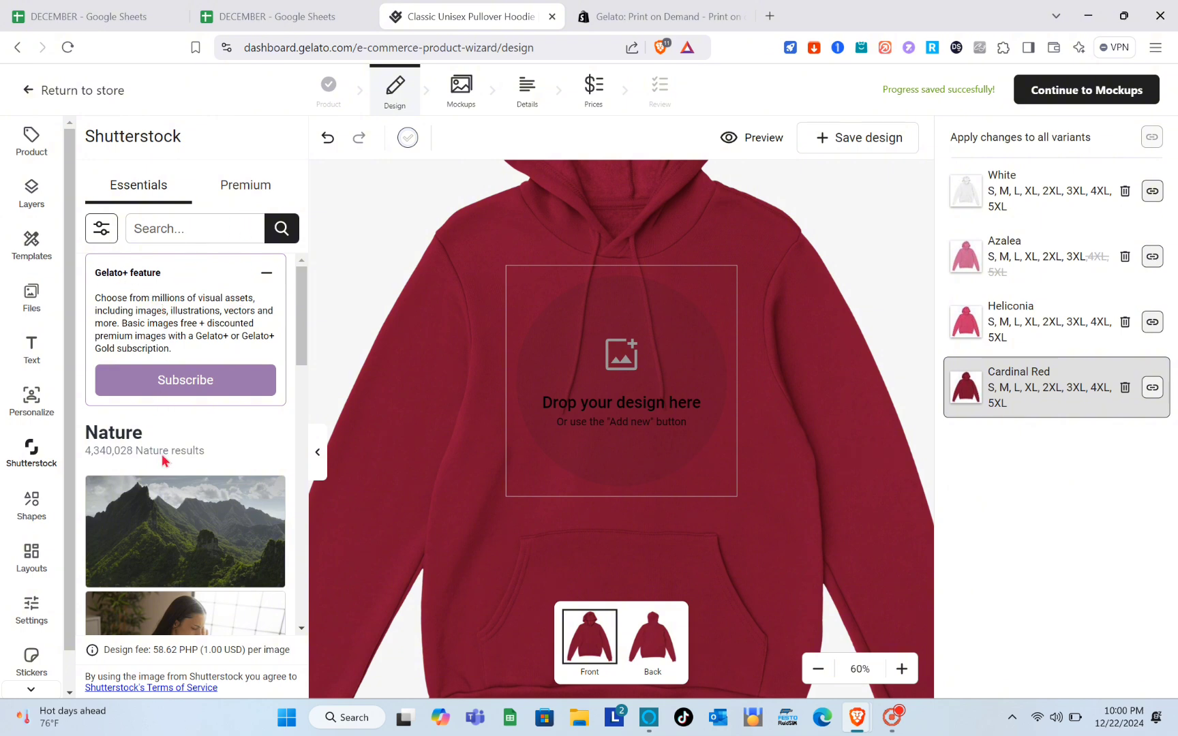
pyautogui.scroll(-4, 163, 461)
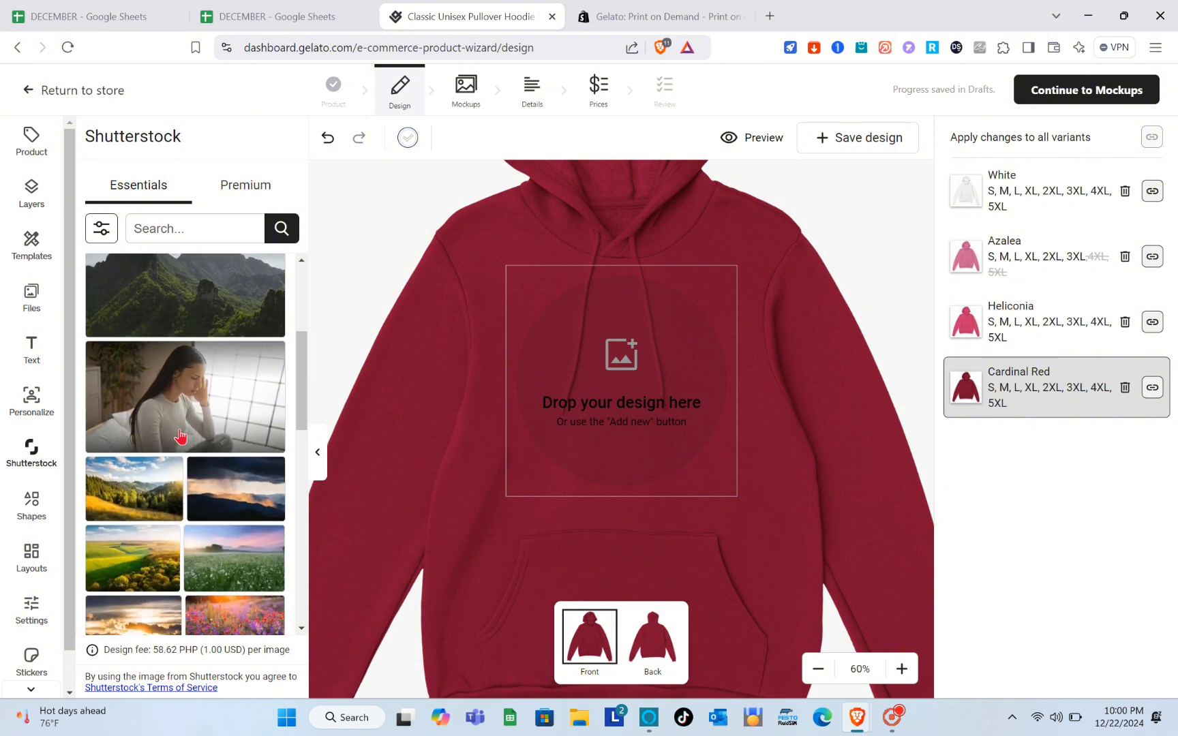
pyautogui.scroll(3, 181, 436)
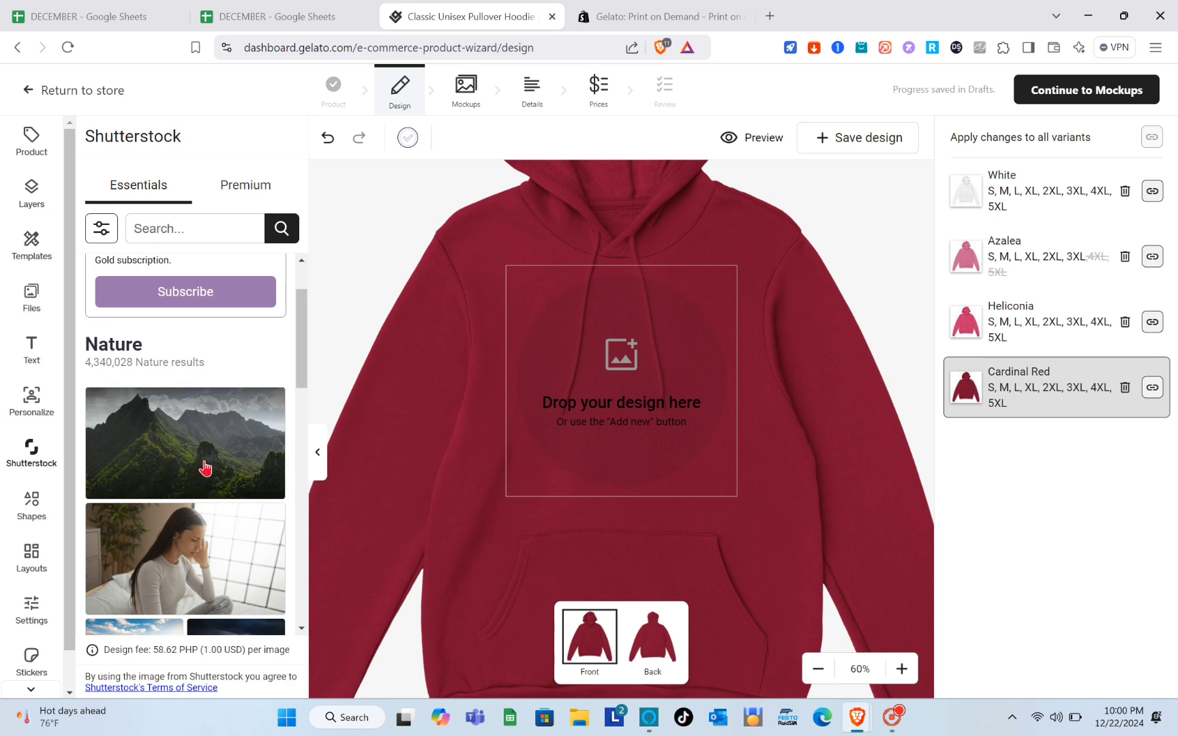
pyautogui.click(206, 468)
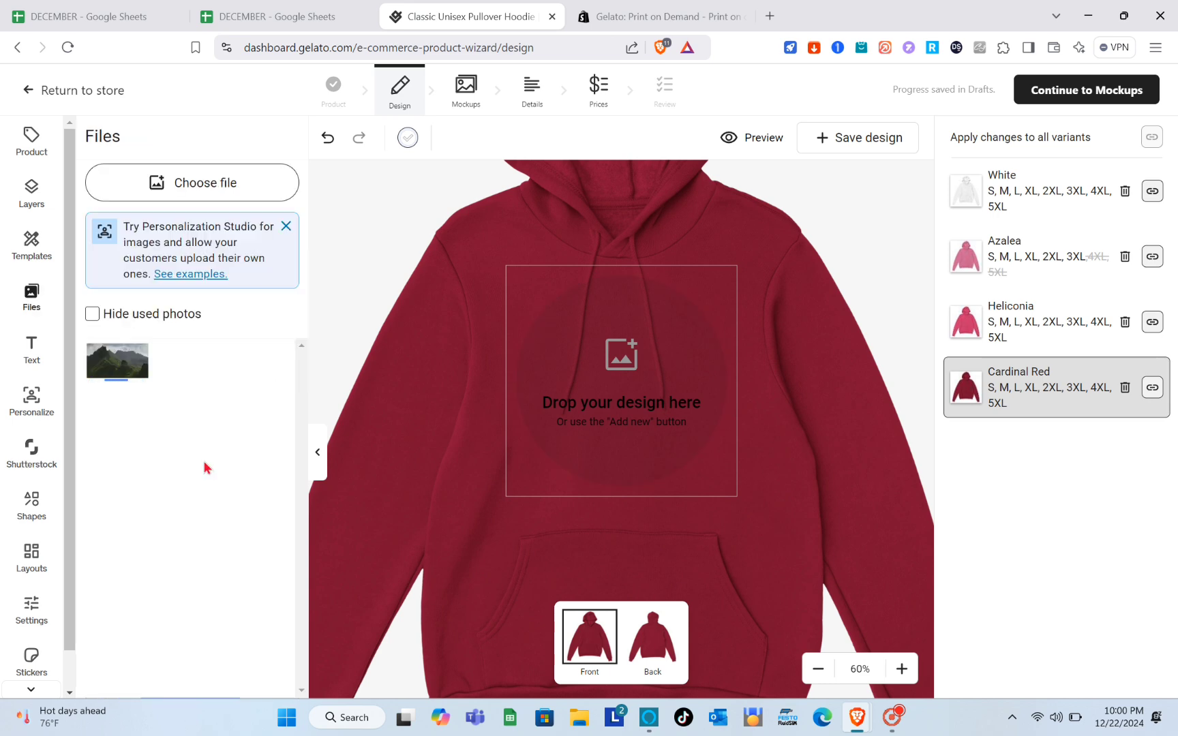
pyautogui.click(117, 366)
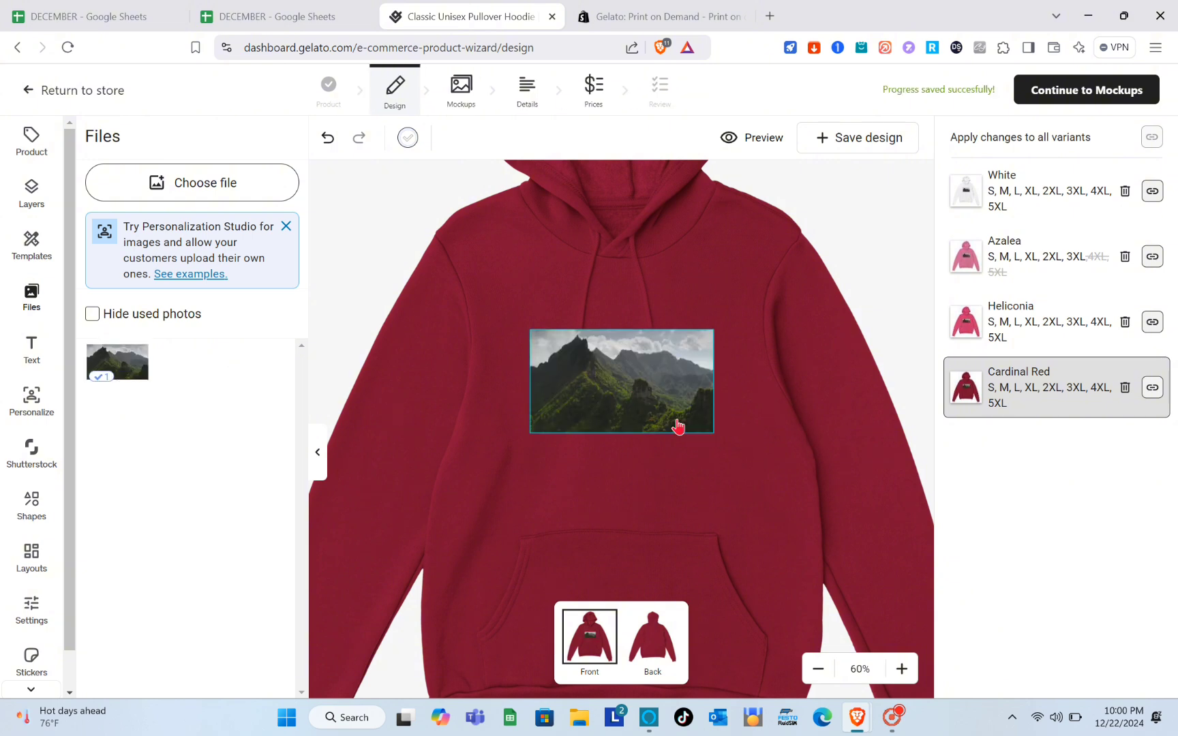
pyautogui.moveTo(659, 414)
pyautogui.mouseDown()
pyautogui.moveTo(655, 486)
pyautogui.moveTo(642, 447)
pyautogui.moveTo(684, 541)
pyautogui.moveTo(621, 444)
pyautogui.moveTo(663, 489)
pyautogui.moveTo(669, 456)
pyautogui.moveTo(625, 378)
pyautogui.moveTo(636, 417)
pyautogui.moveTo(641, 407)
pyautogui.mouseUp()
pyautogui.click(822, 434)
pyautogui.click(839, 447)
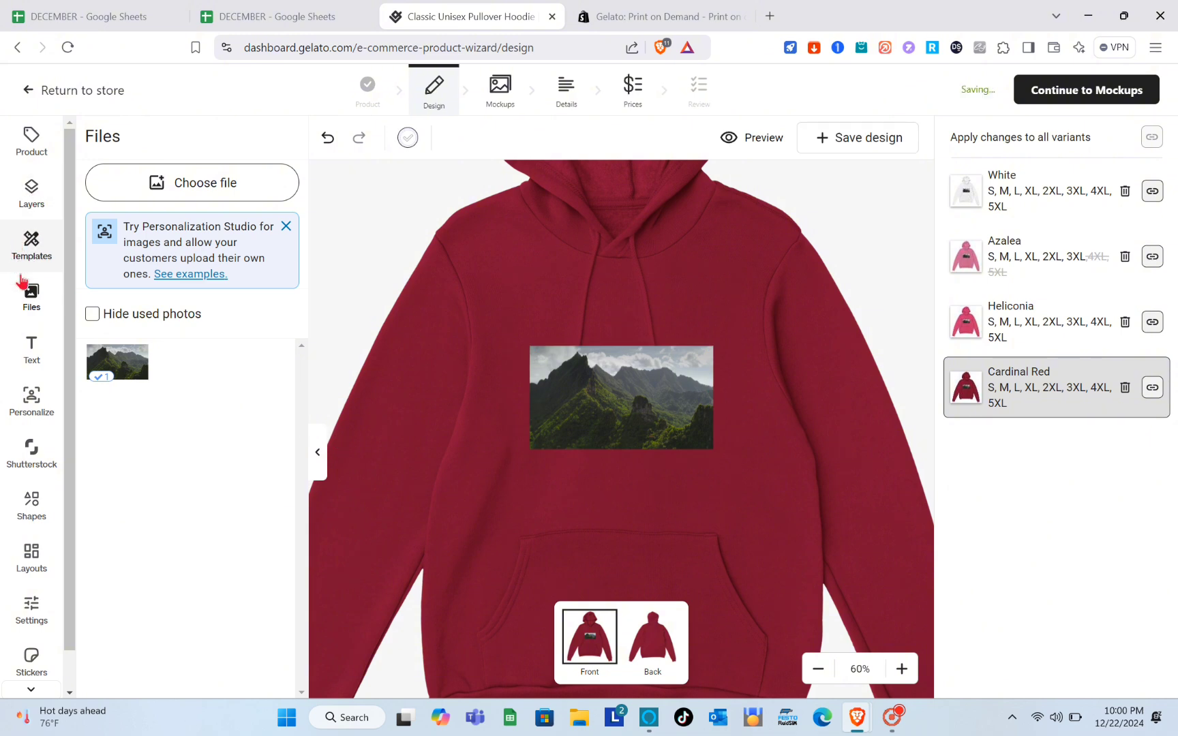
pyautogui.click(32, 349)
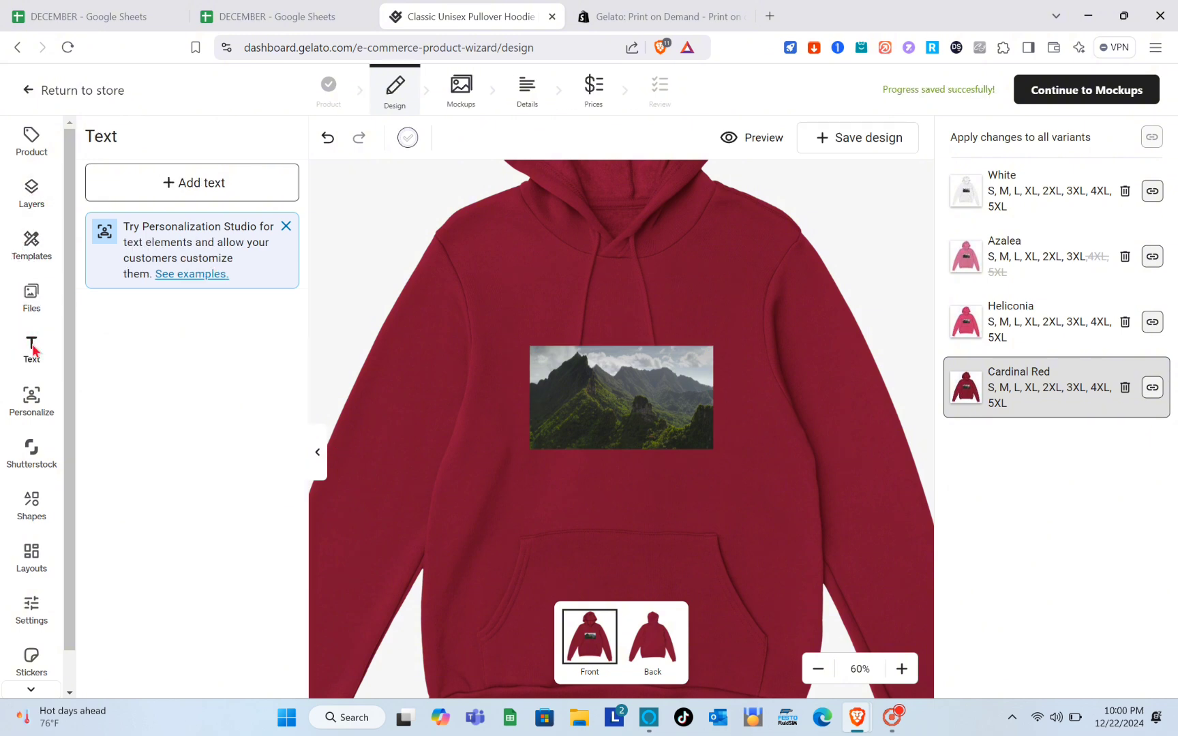
# - Add the text SKY and move it above the mountain image
pyautogui.click(213, 190)
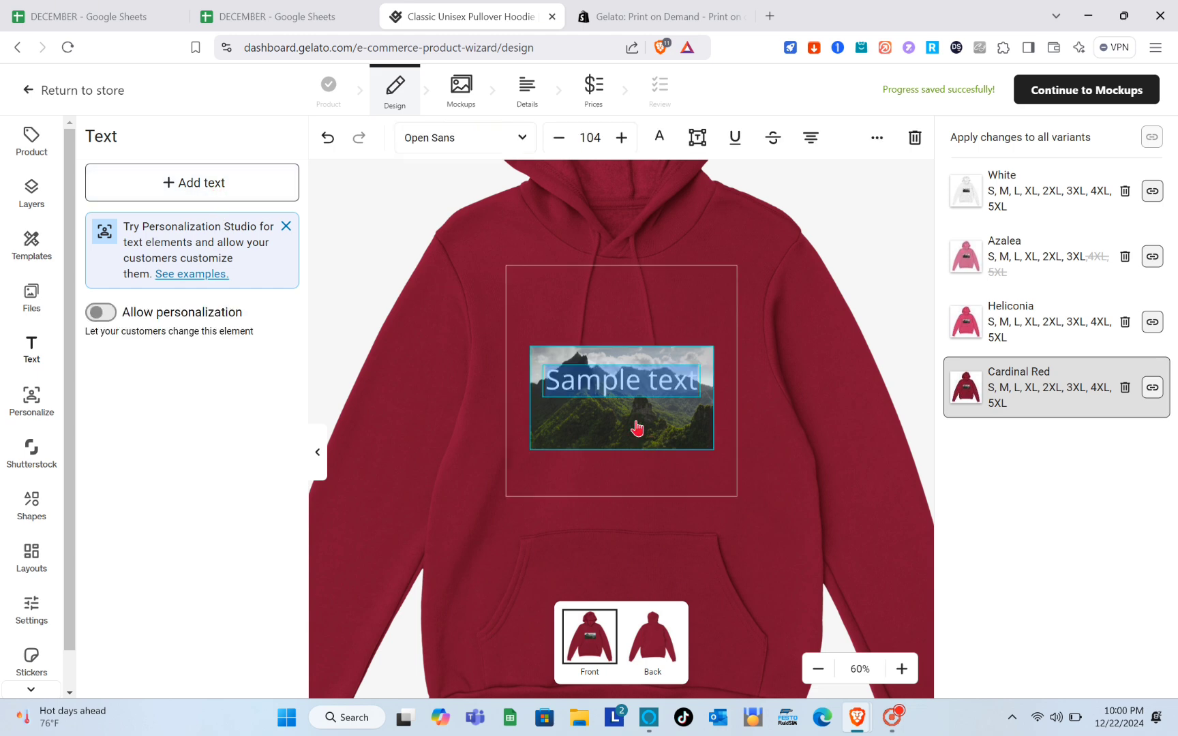
pyautogui.write('SLA')
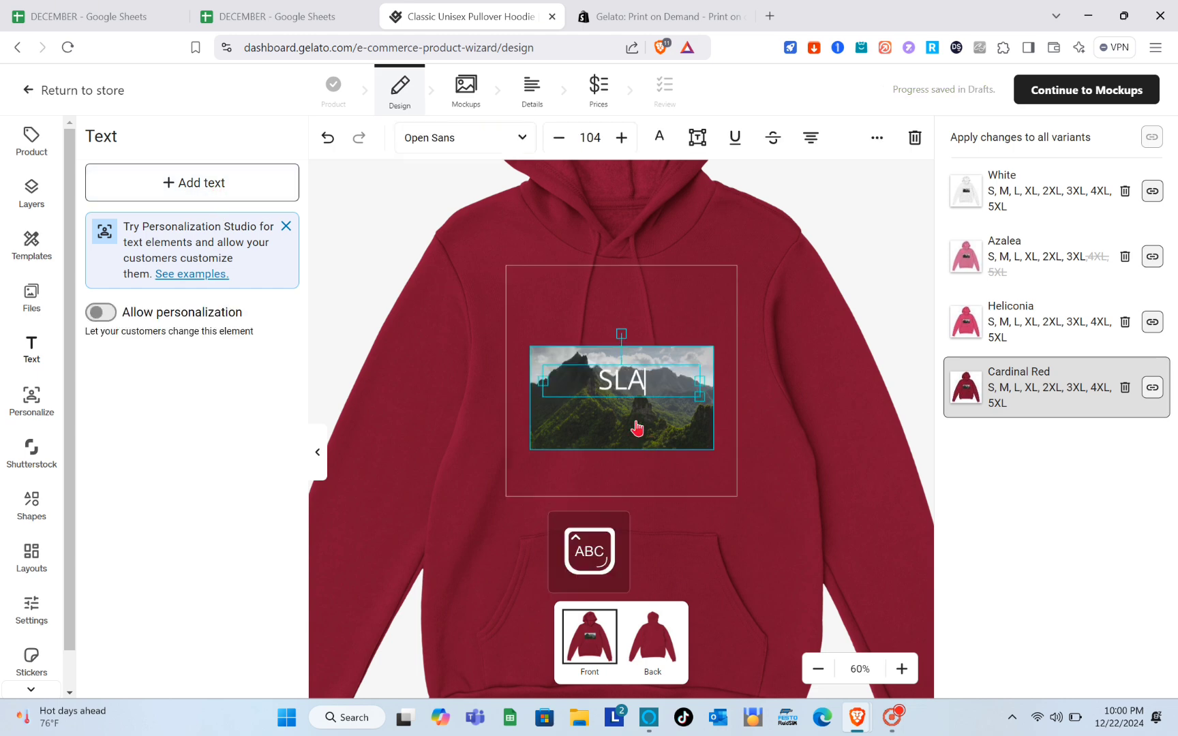
pyautogui.press('BackSpace')
pyautogui.press('BackSpace')
pyautogui.press('BackSpace')
pyautogui.write('SKY')
pyautogui.moveTo(630, 382); pyautogui.dragTo(651, 312)
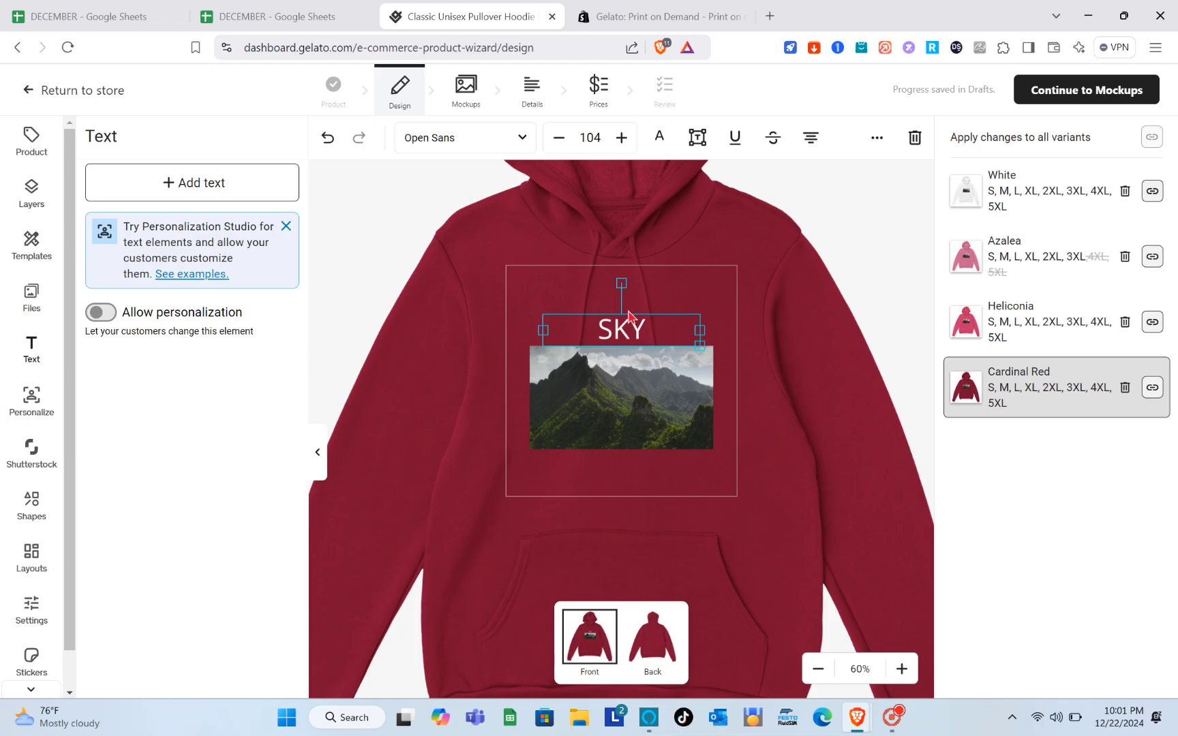
# - Change the SKY text's font to Abel
pyautogui.doubleClick(629, 318)
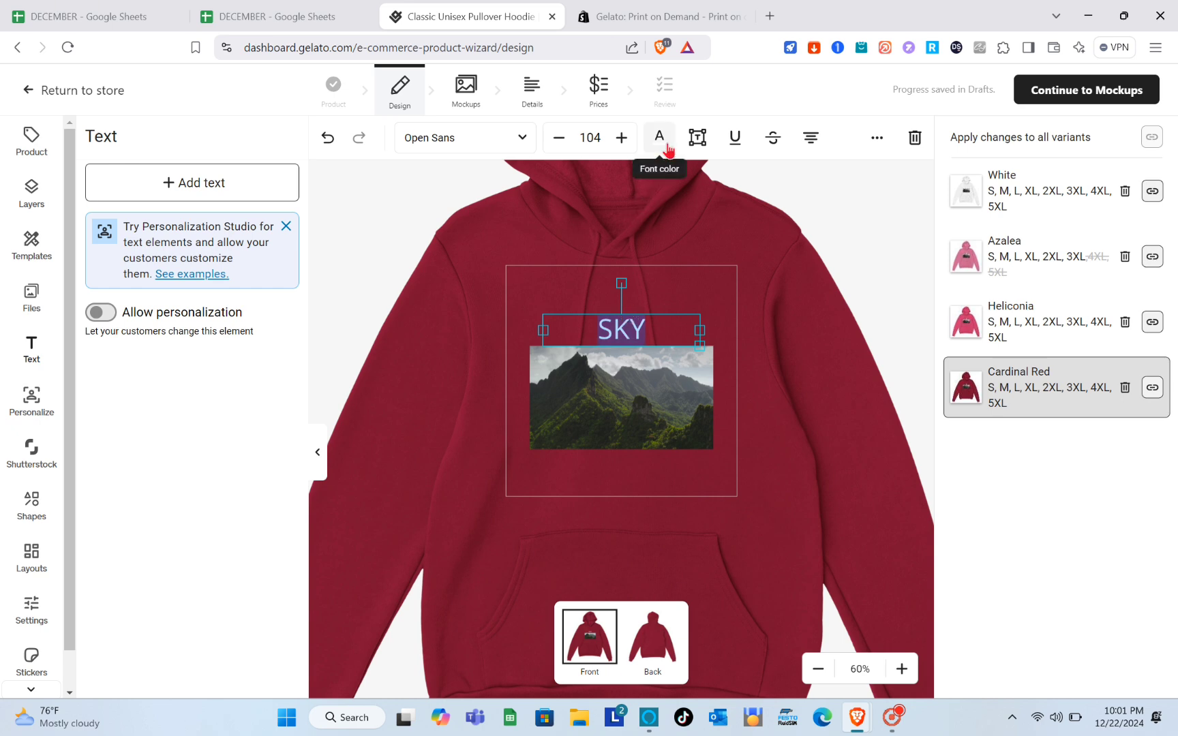
pyautogui.click(523, 149)
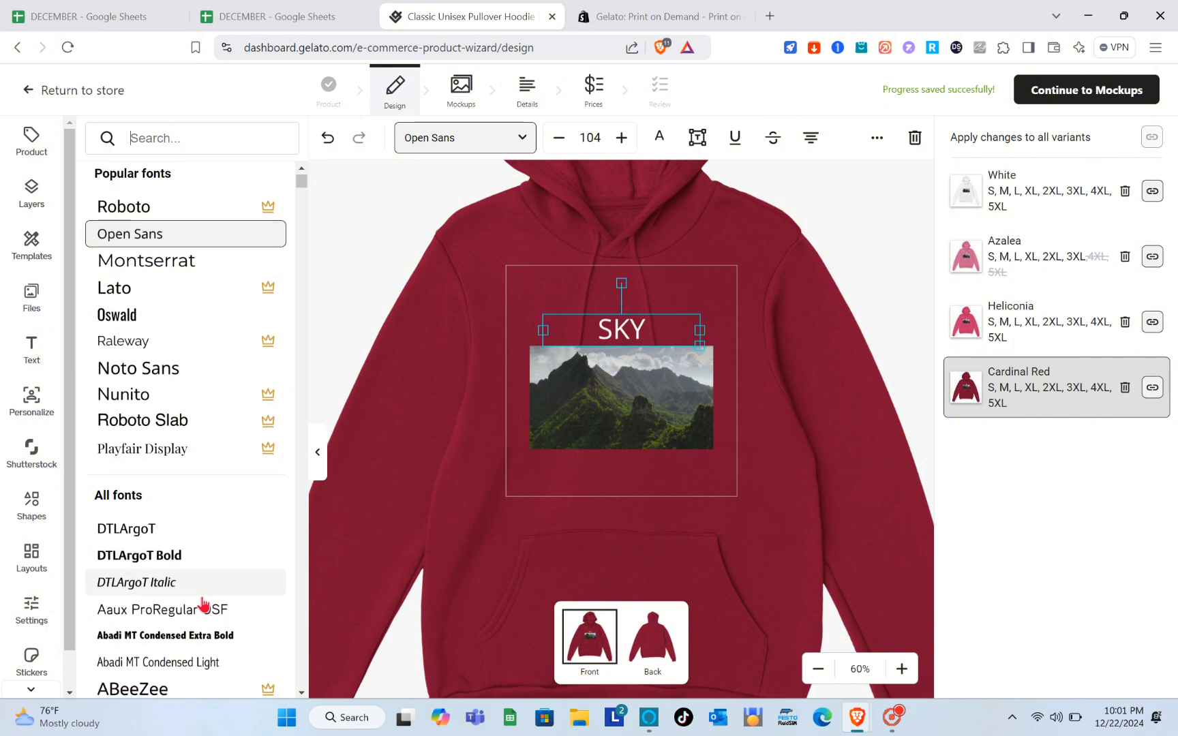
pyautogui.scroll(-5, 203, 604)
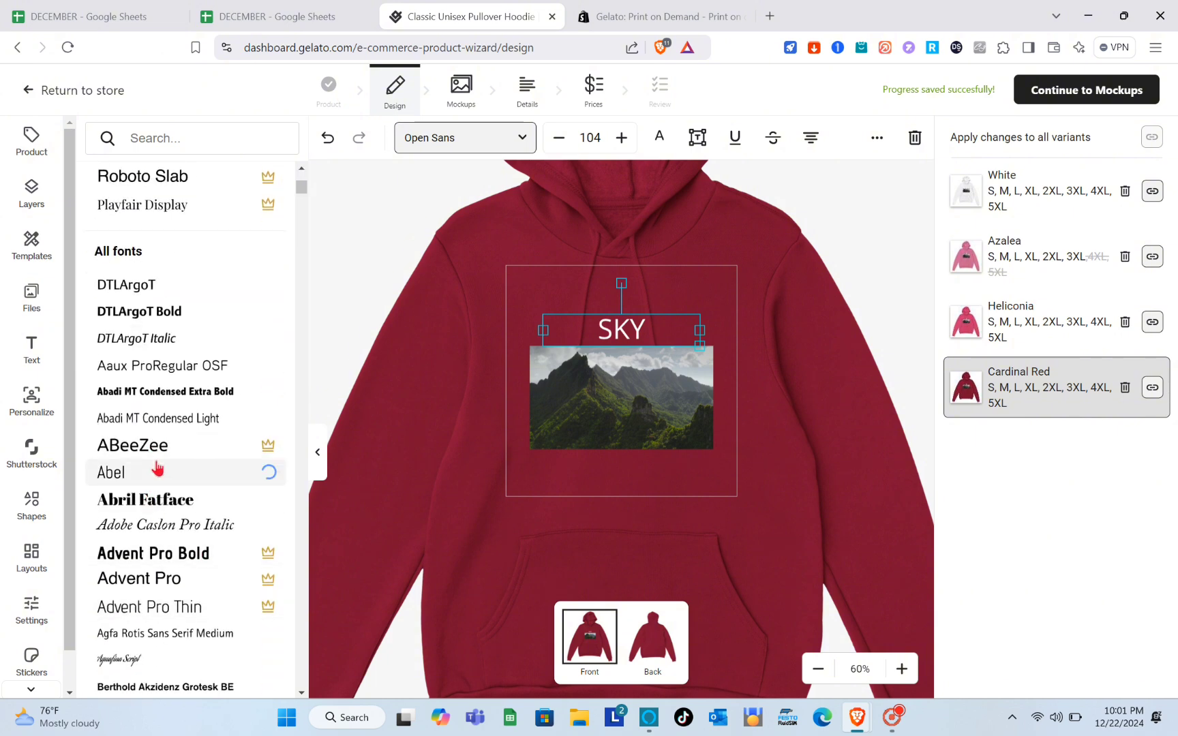
pyautogui.scroll(-1, 151, 469)
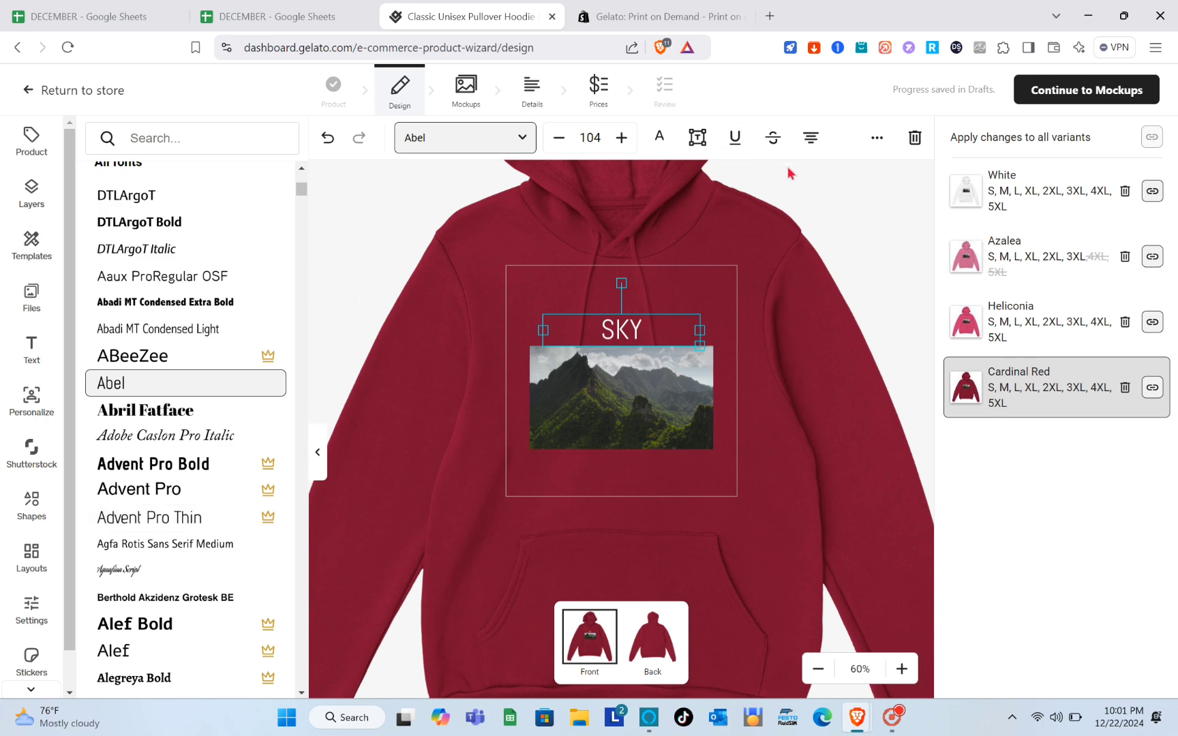
pyautogui.click(876, 142)
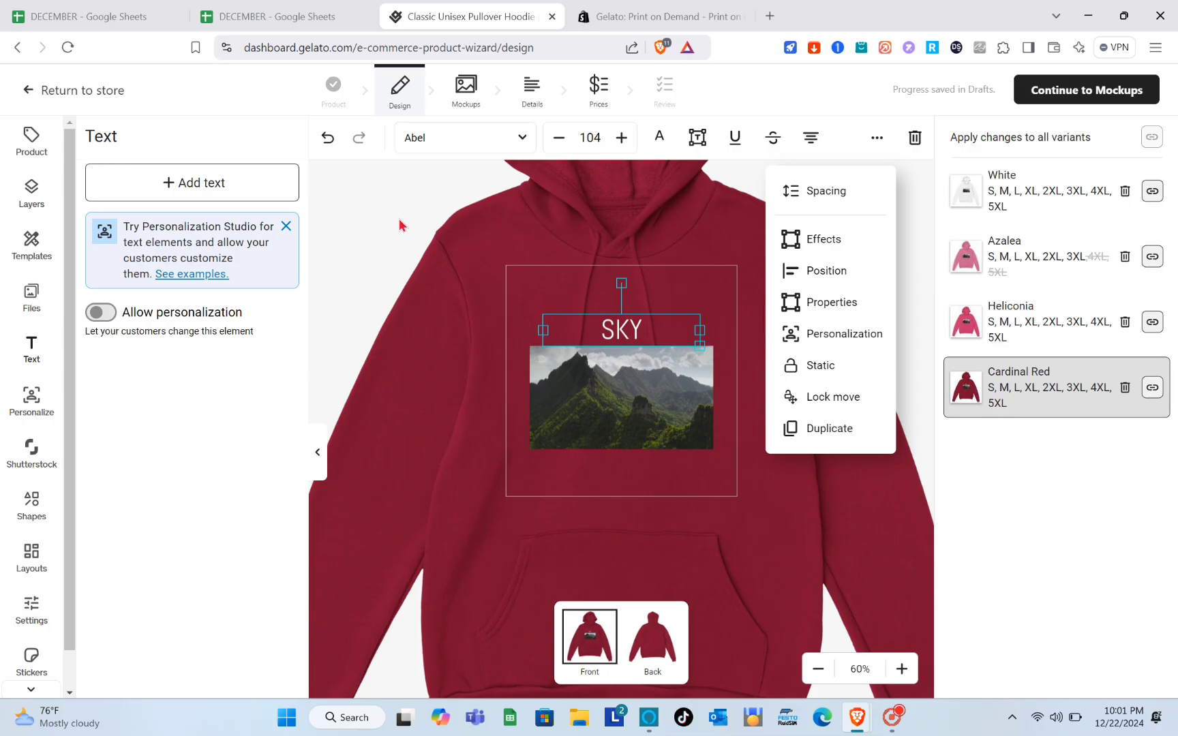
pyautogui.click(75, 242)
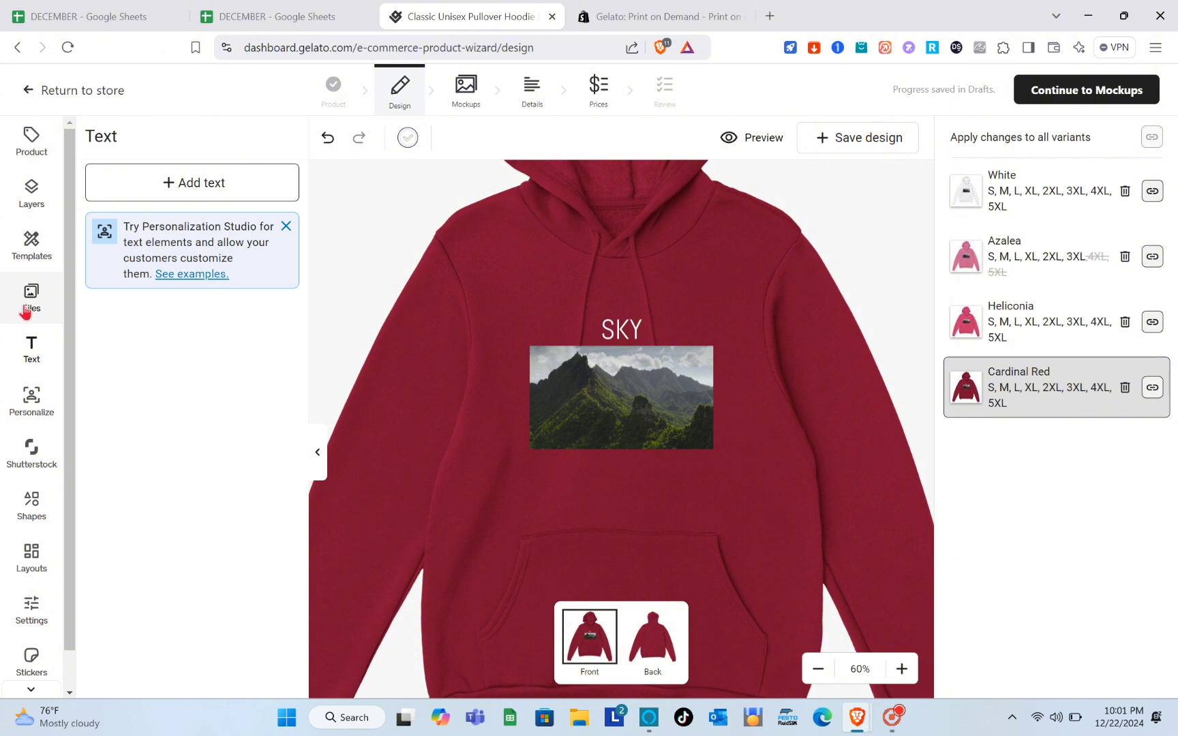
# - Frame SKY and the mountain image with a white outline rectangle, then show the blank back
pyautogui.click(32, 516)
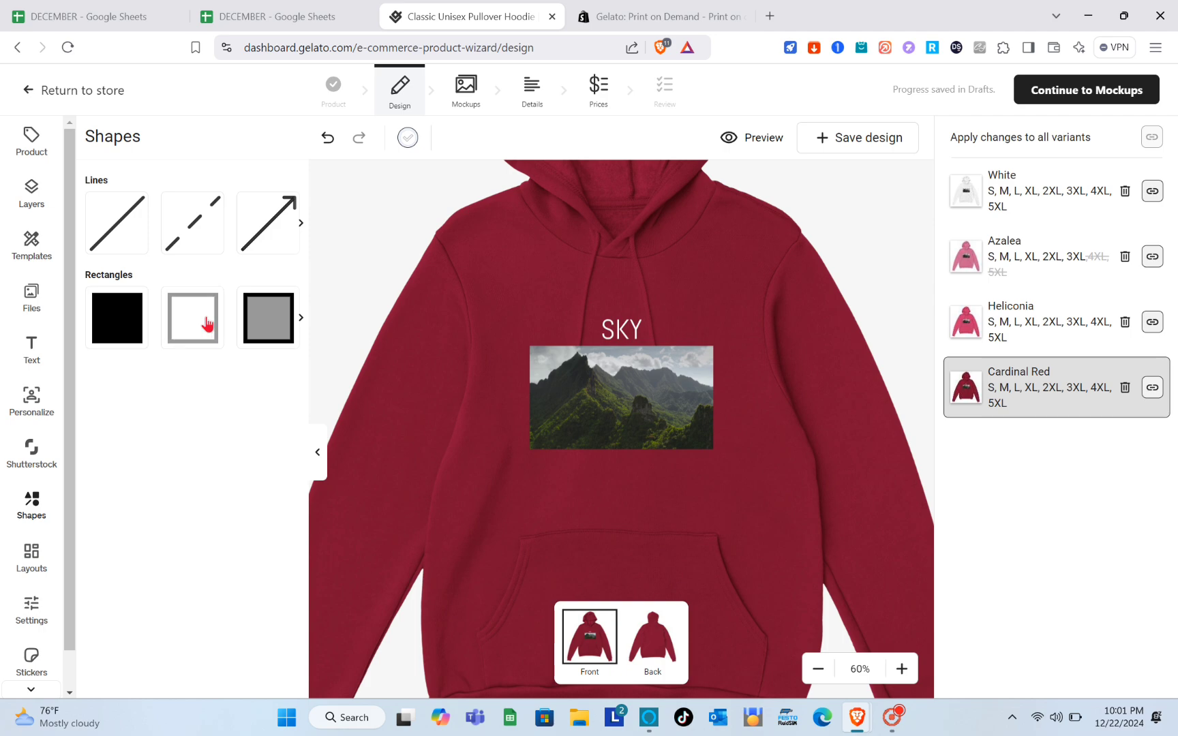
pyautogui.click(206, 321)
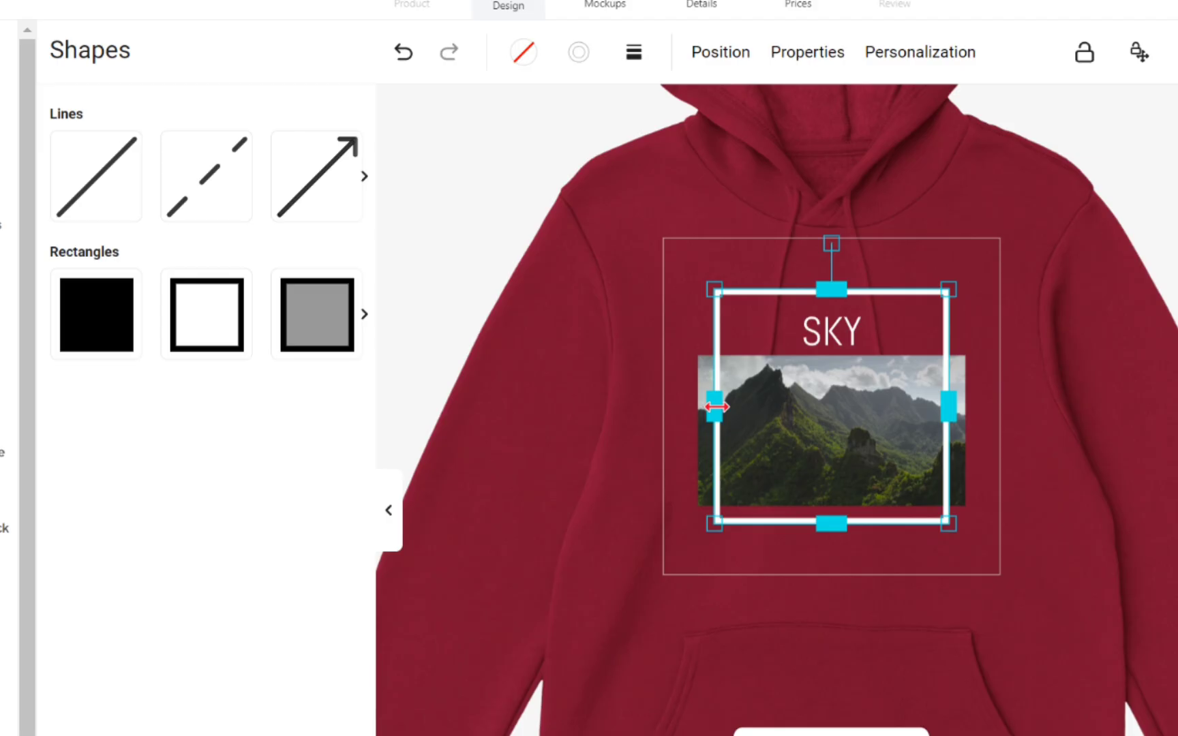
pyautogui.moveTo(541, 380); pyautogui.dragTo(514, 375)
pyautogui.moveTo(674, 398); pyautogui.dragTo(669, 397)
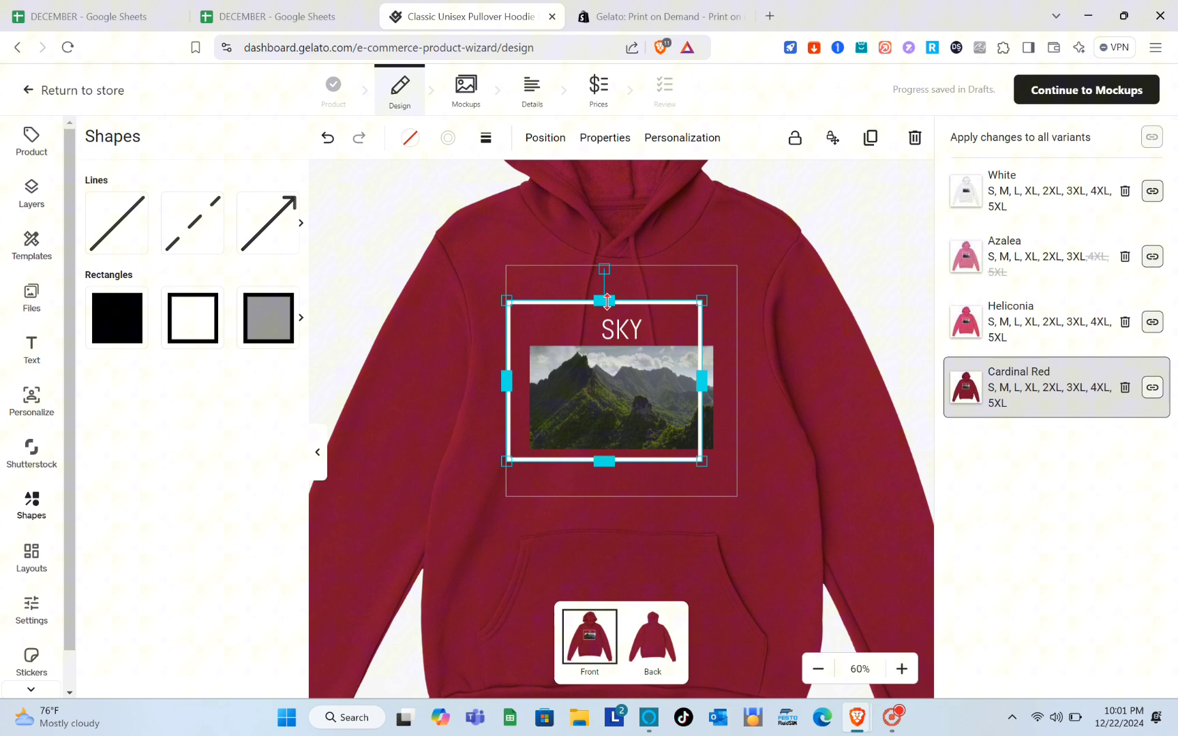
pyautogui.moveTo(807, 289); pyautogui.dragTo(821, 323)
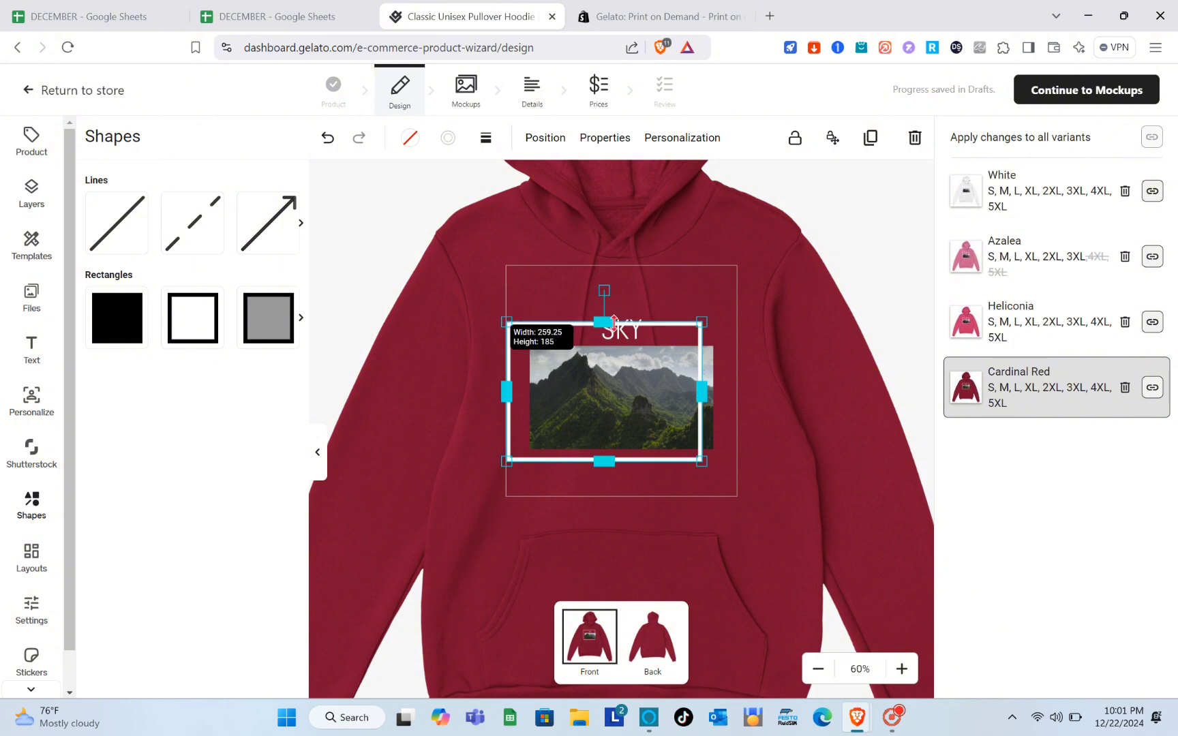
pyautogui.moveTo(614, 322); pyautogui.dragTo(612, 311)
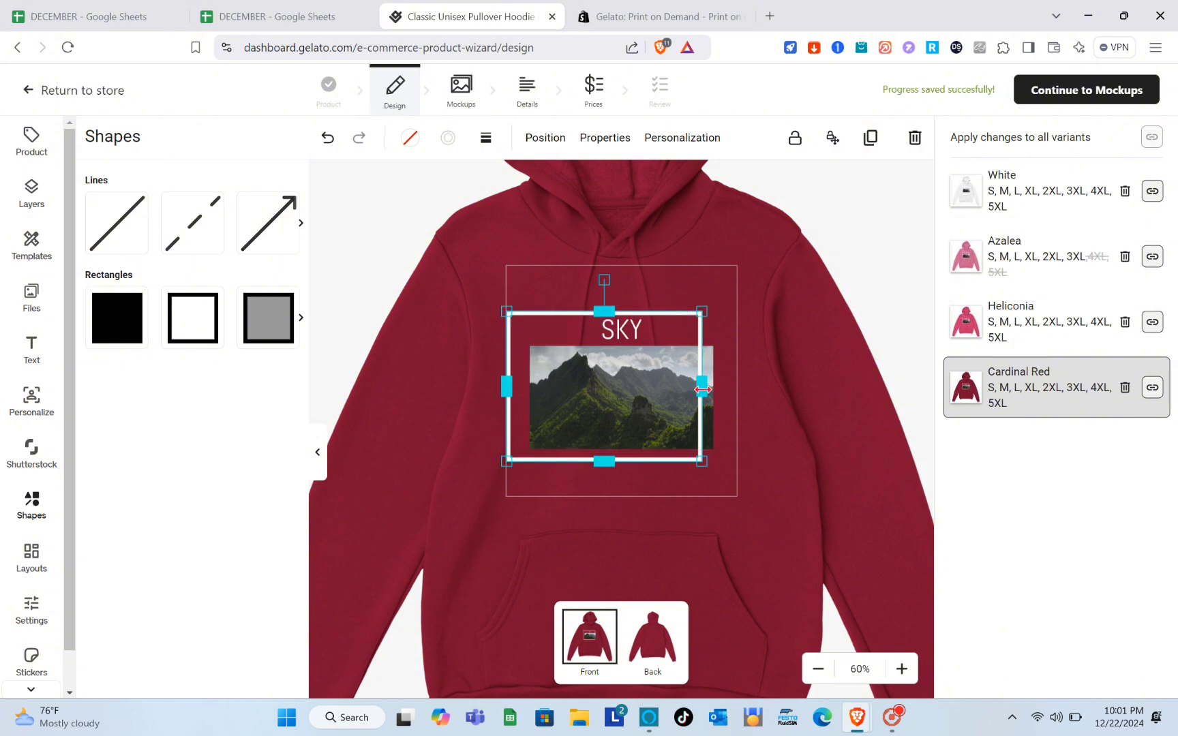
pyautogui.moveTo(702, 389); pyautogui.dragTo(730, 387)
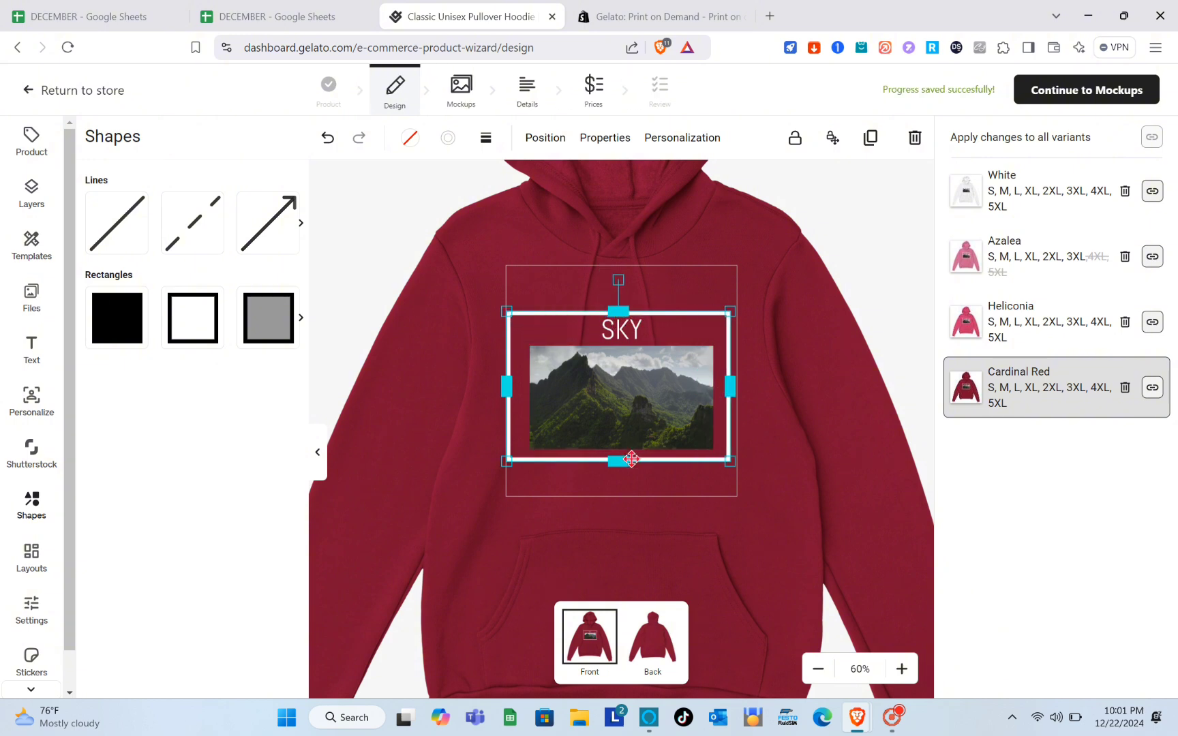
pyautogui.moveTo(626, 461); pyautogui.dragTo(626, 462)
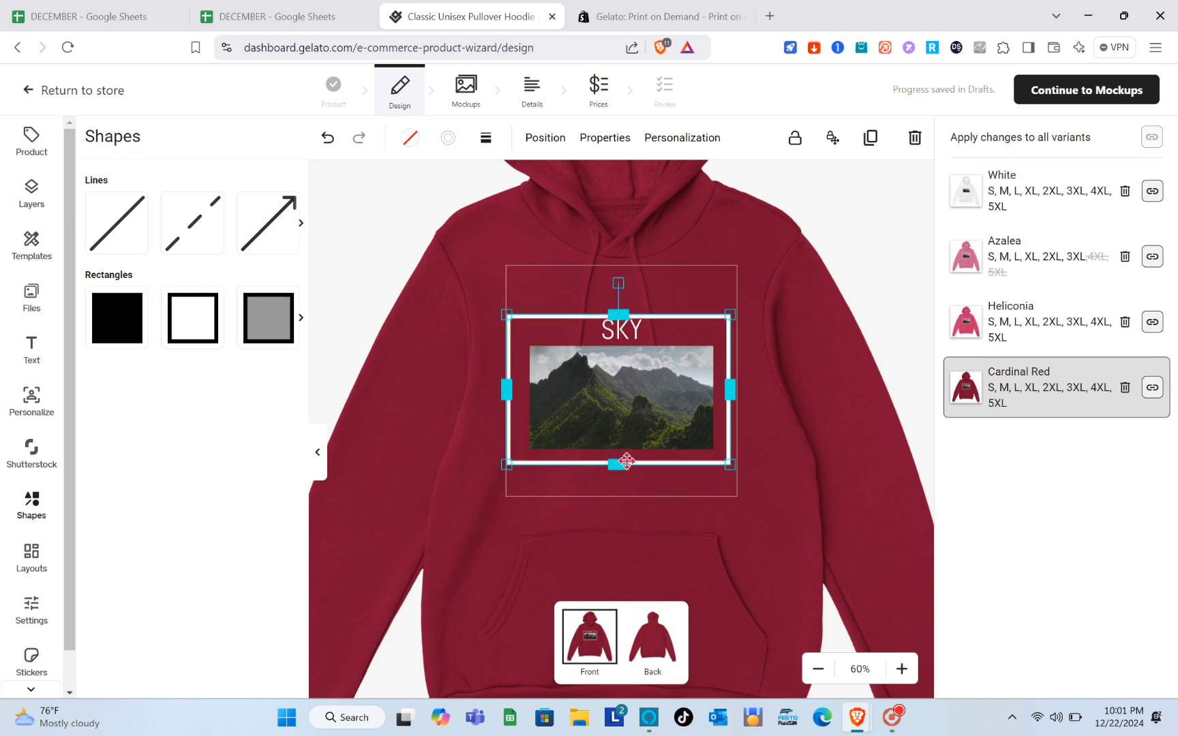
pyautogui.click(849, 513)
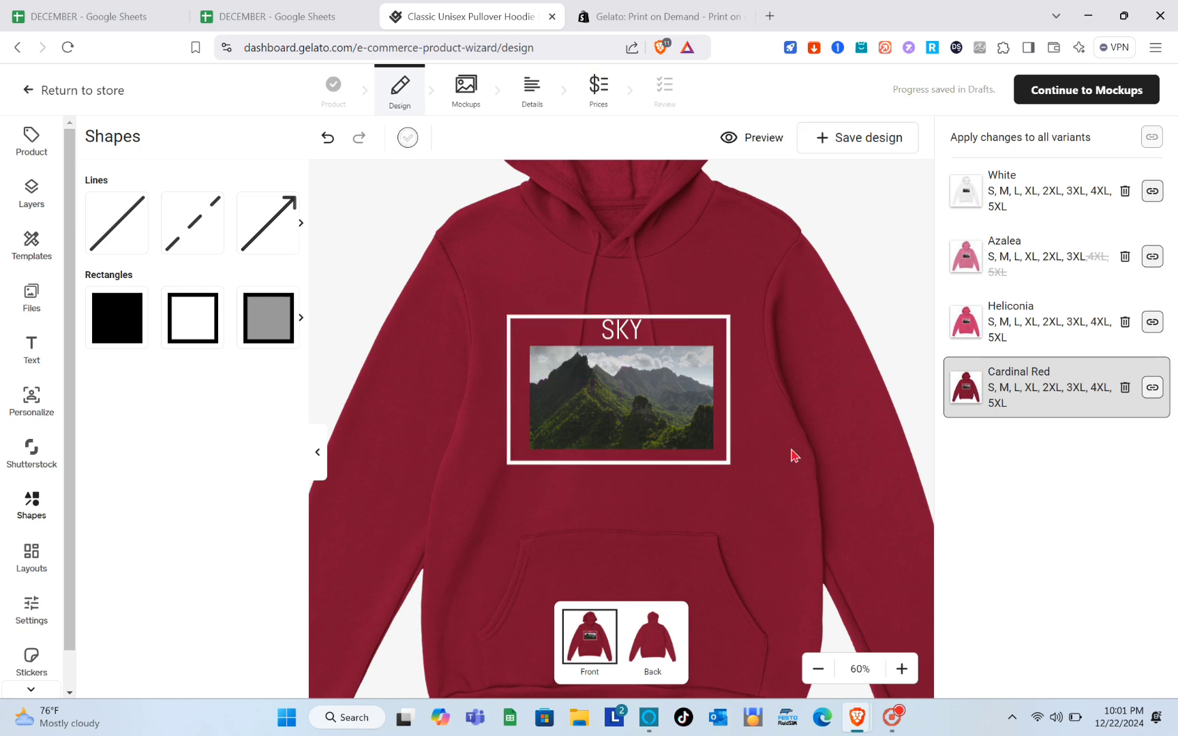
pyautogui.click(665, 642)
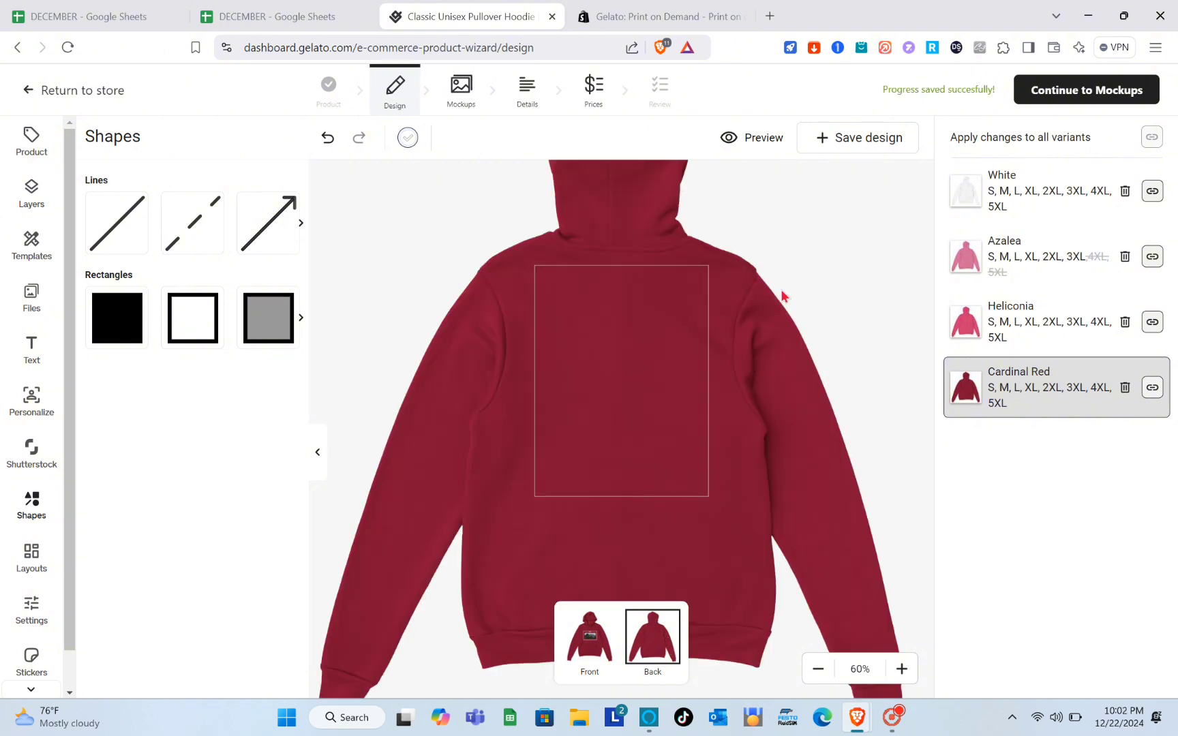
# - Preview the framed front design on the Heliconia, Azalea and White hoodies, then continue to Mockups
pyautogui.click(588, 633)
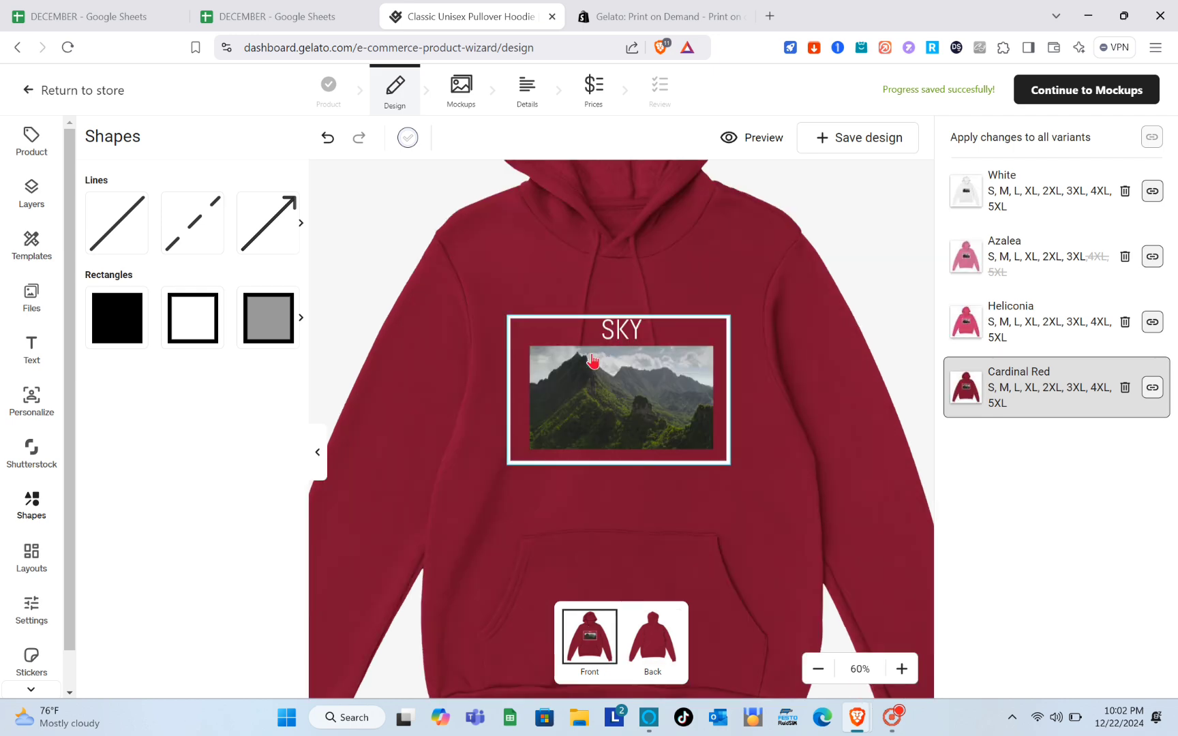
pyautogui.click(592, 360)
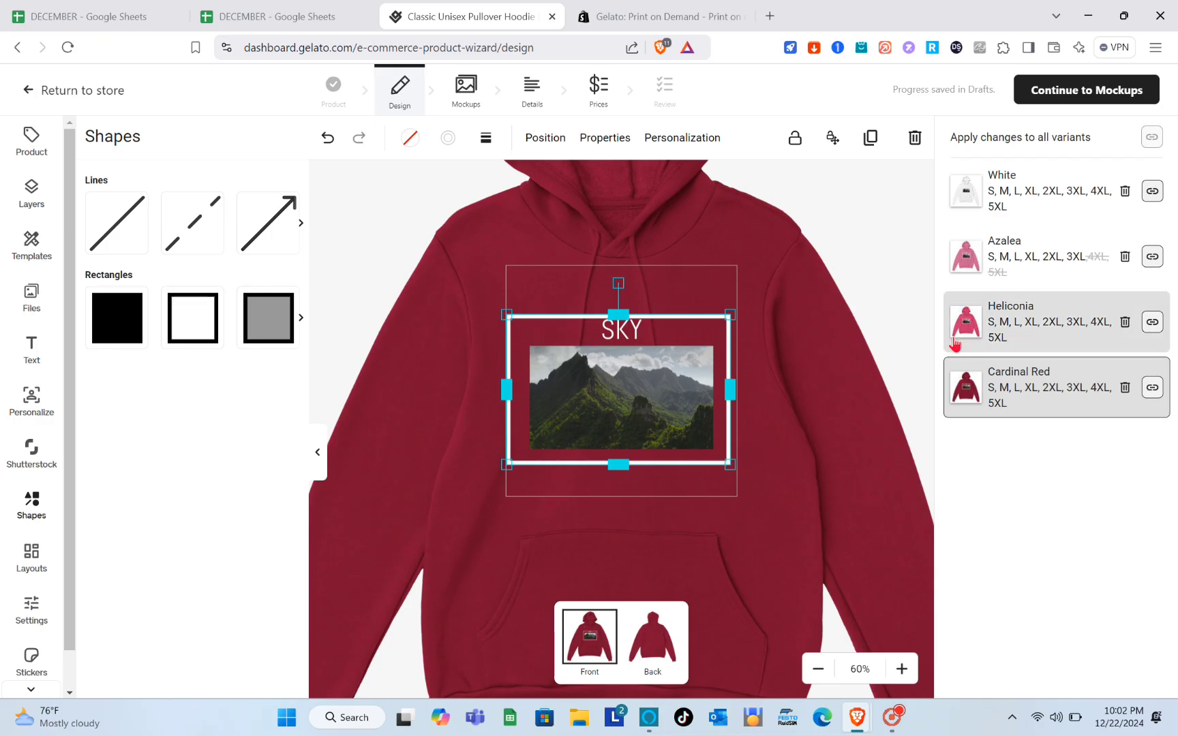
pyautogui.click(976, 321)
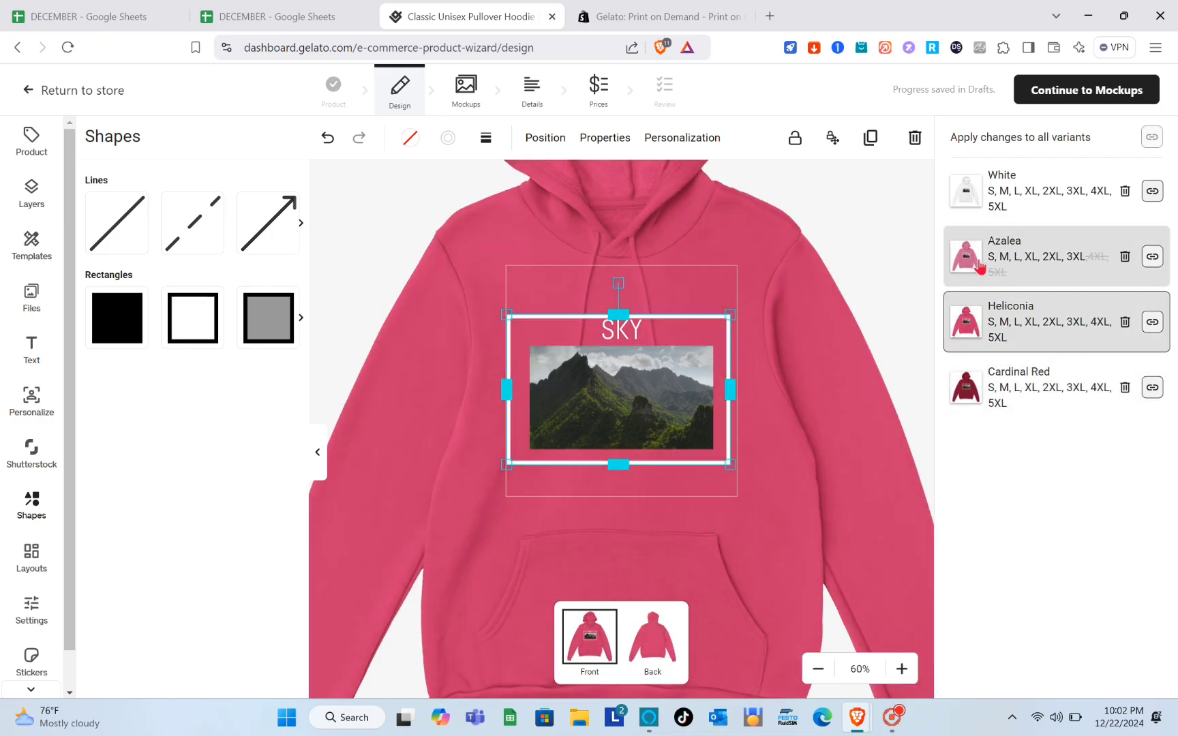
pyautogui.click(979, 265)
pyautogui.click(974, 194)
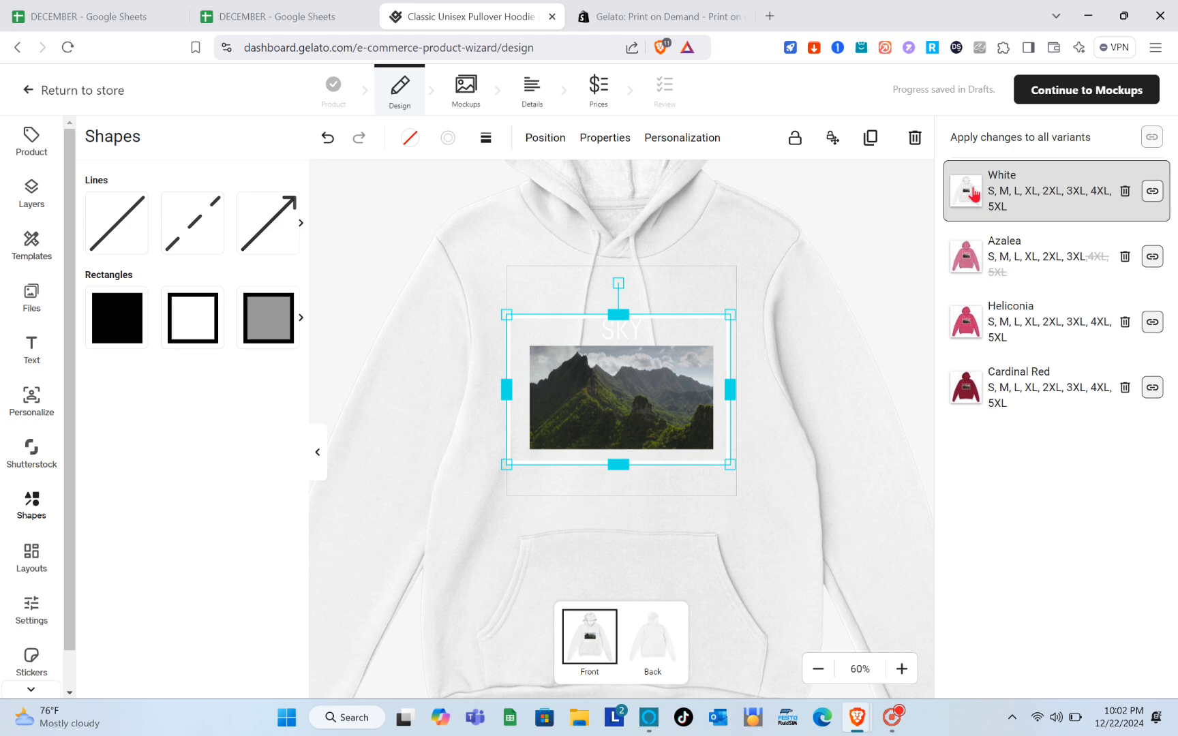
pyautogui.click(1016, 270)
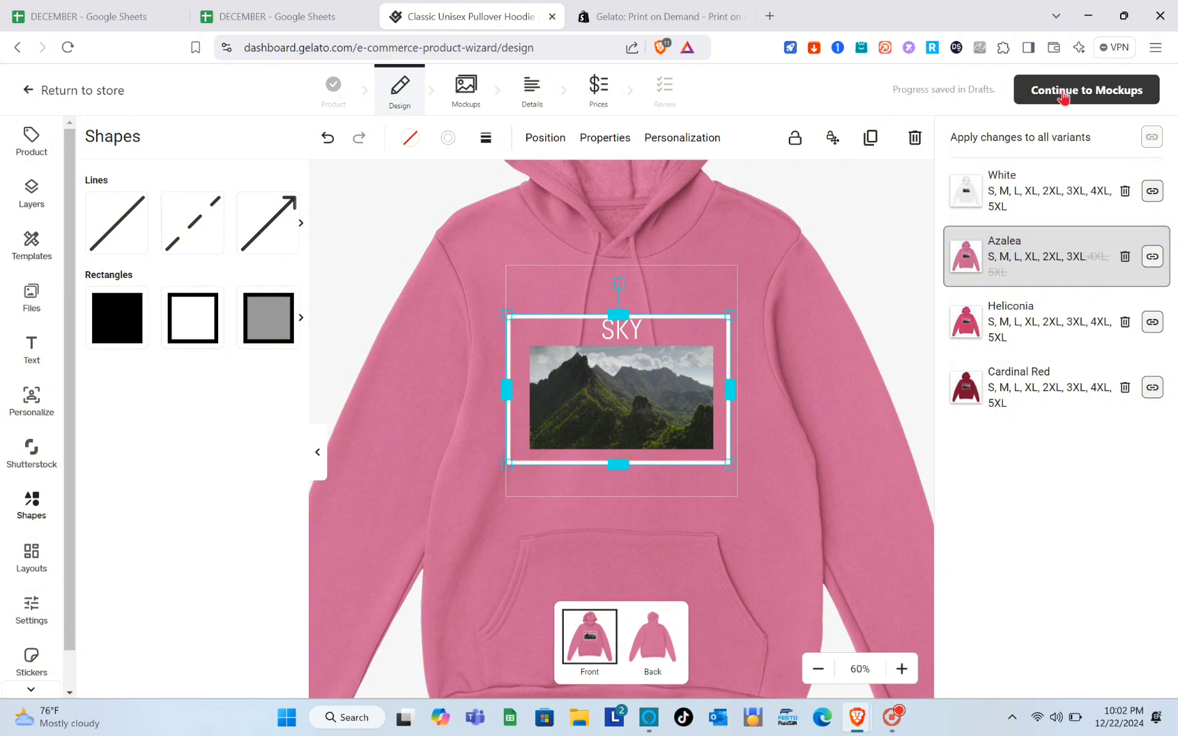
pyautogui.click(1063, 96)
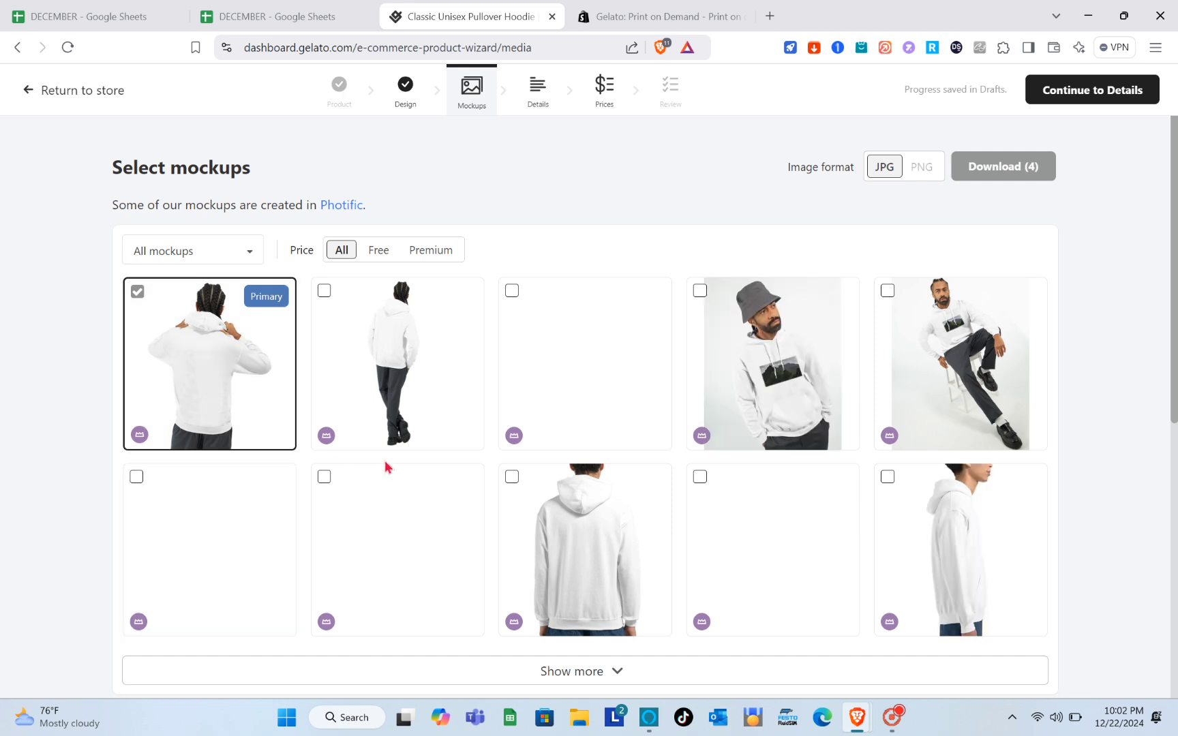
# - Filter mockups to Free and select the front-view shot of the smiling model
pyautogui.scroll(-2, 535, 517)
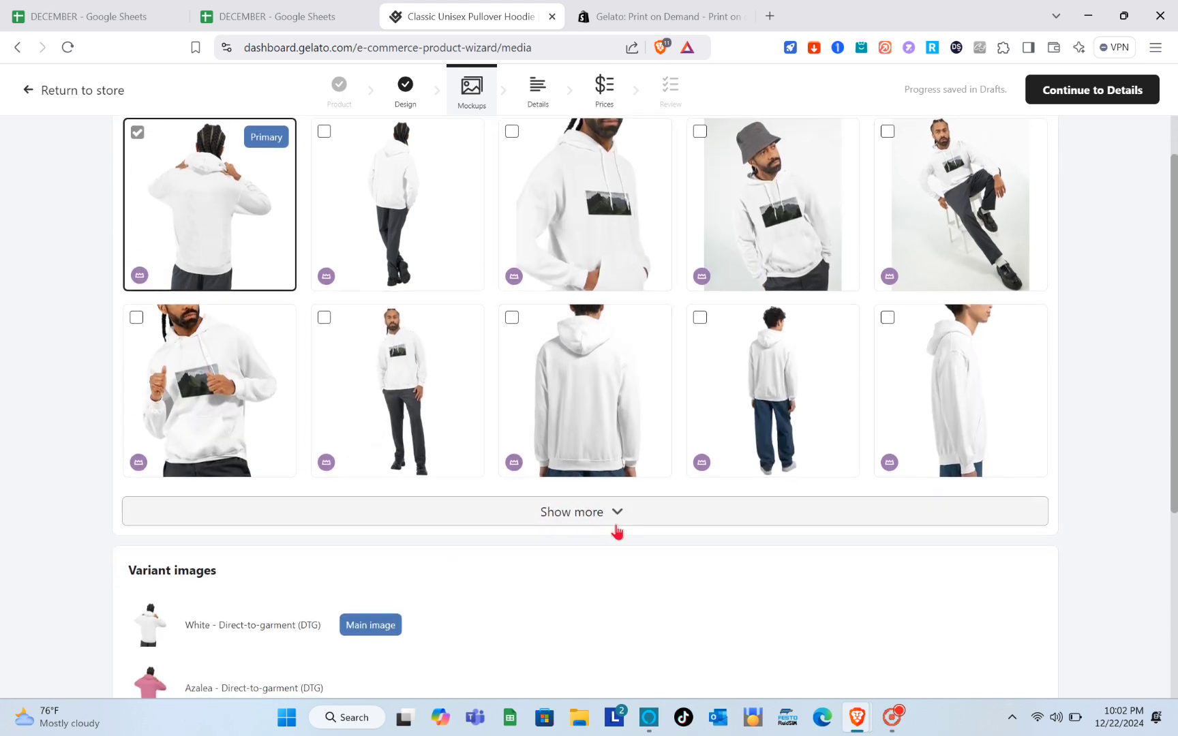
pyautogui.scroll(-6, 505, 436)
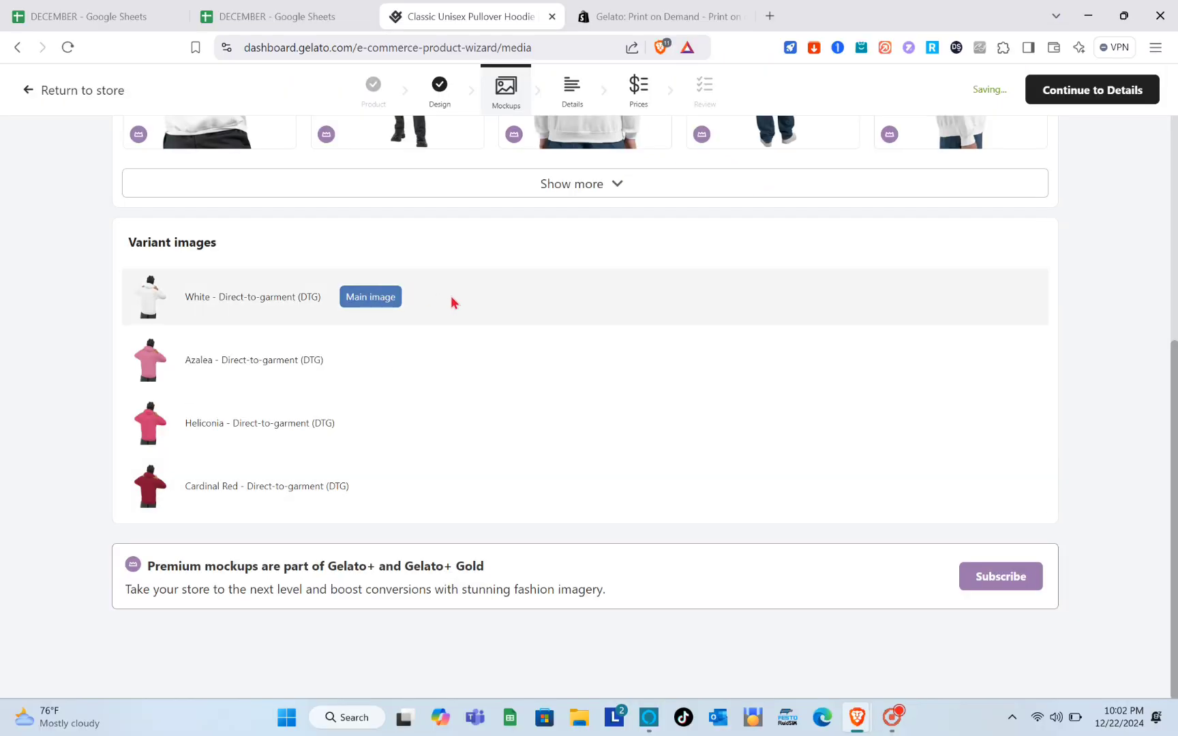
pyautogui.scroll(6, 455, 301)
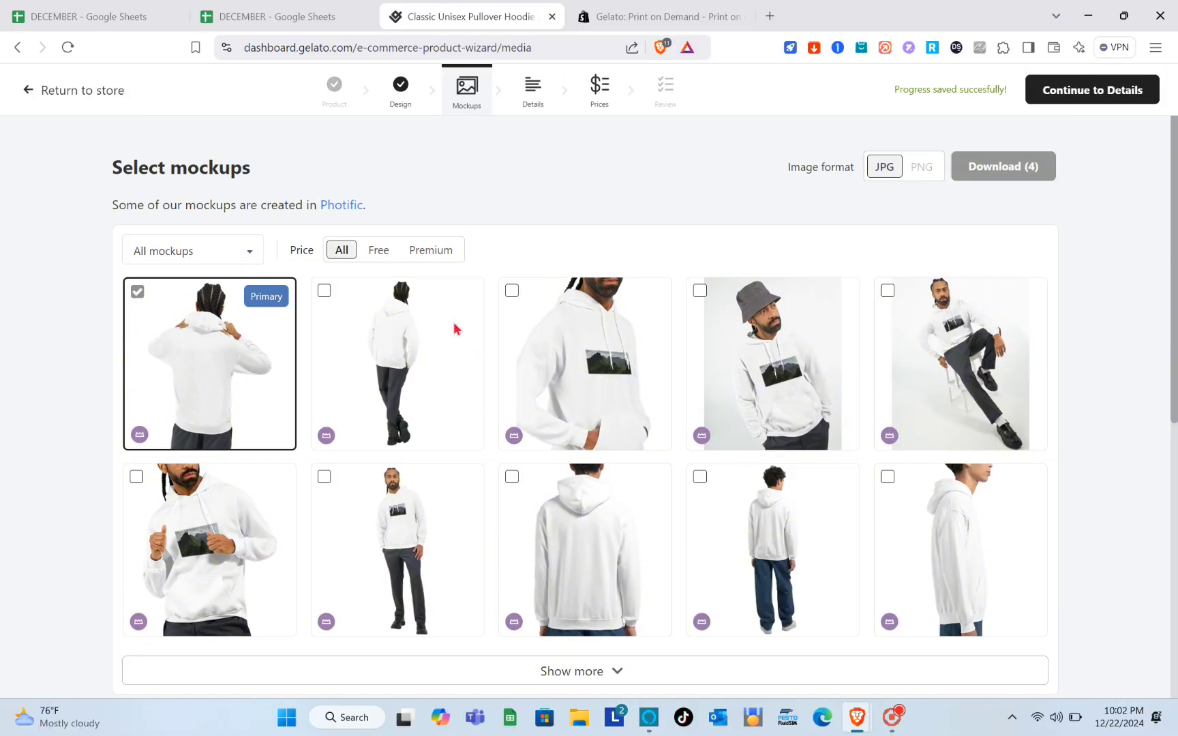
pyautogui.click(387, 252)
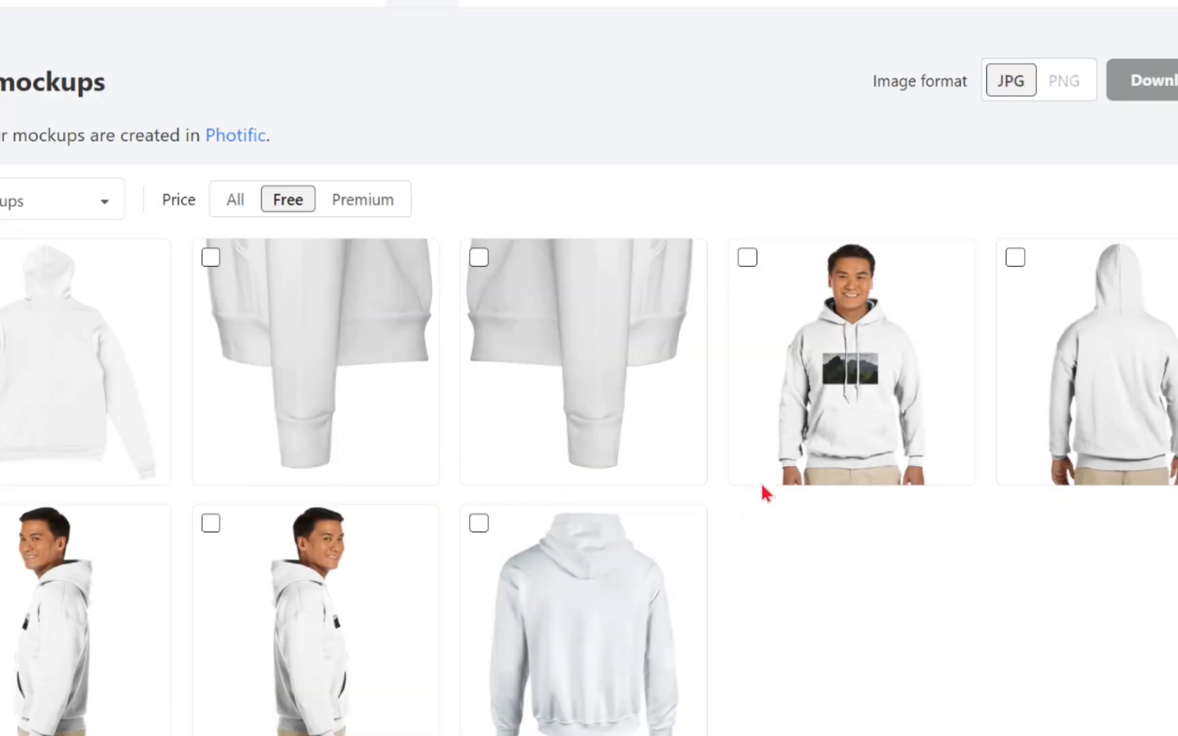
pyautogui.click(740, 414)
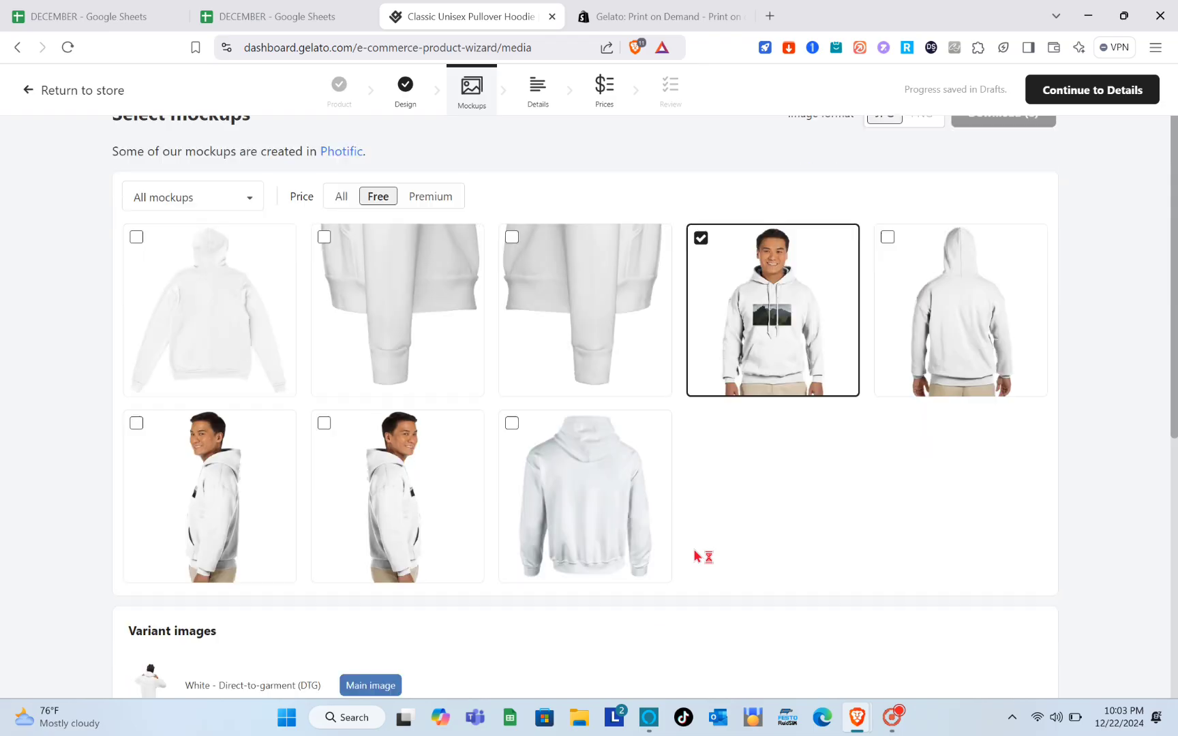
# - Set the Azalea variant as the main image
pyautogui.scroll(-4, 747, 712)
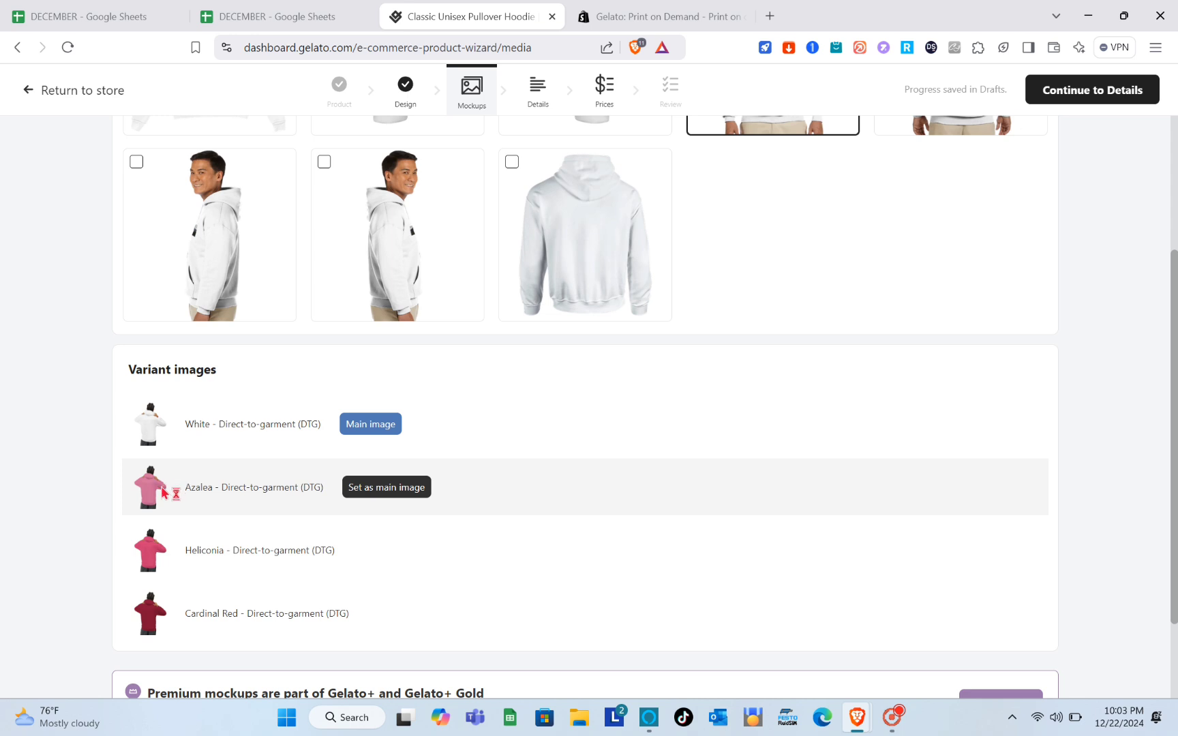
pyautogui.moveTo(171, 466); pyautogui.dragTo(389, 485)
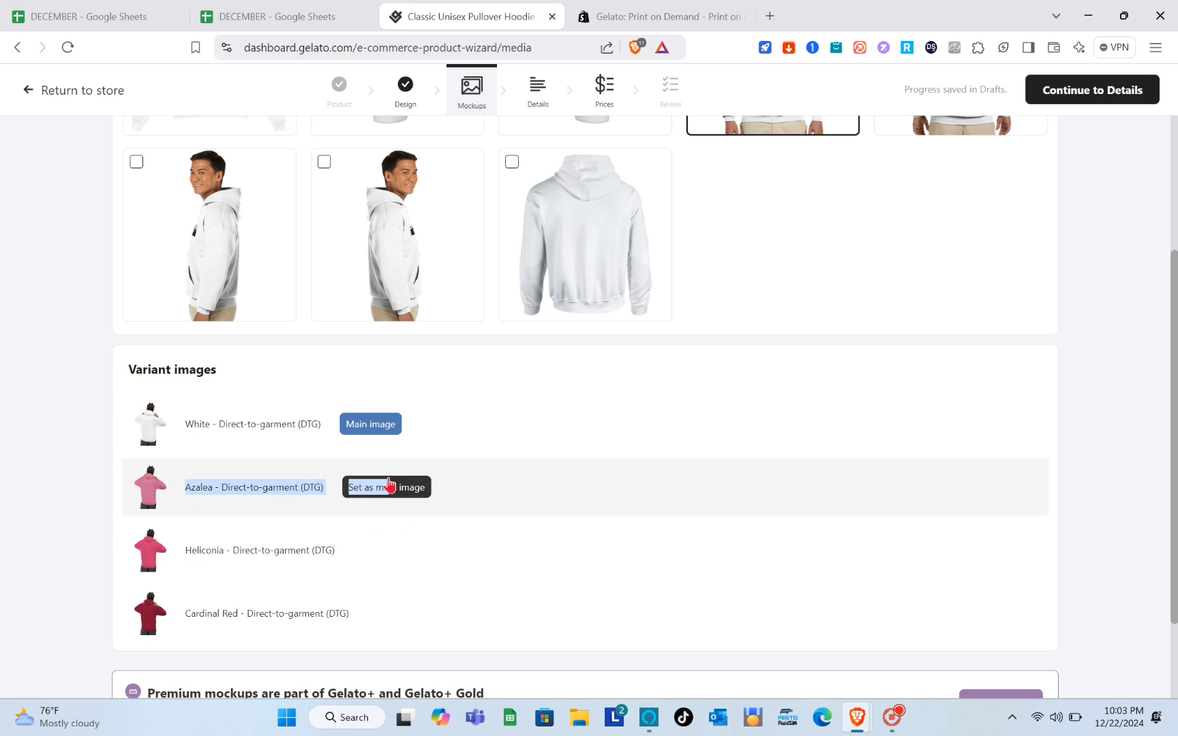
pyautogui.click(389, 485)
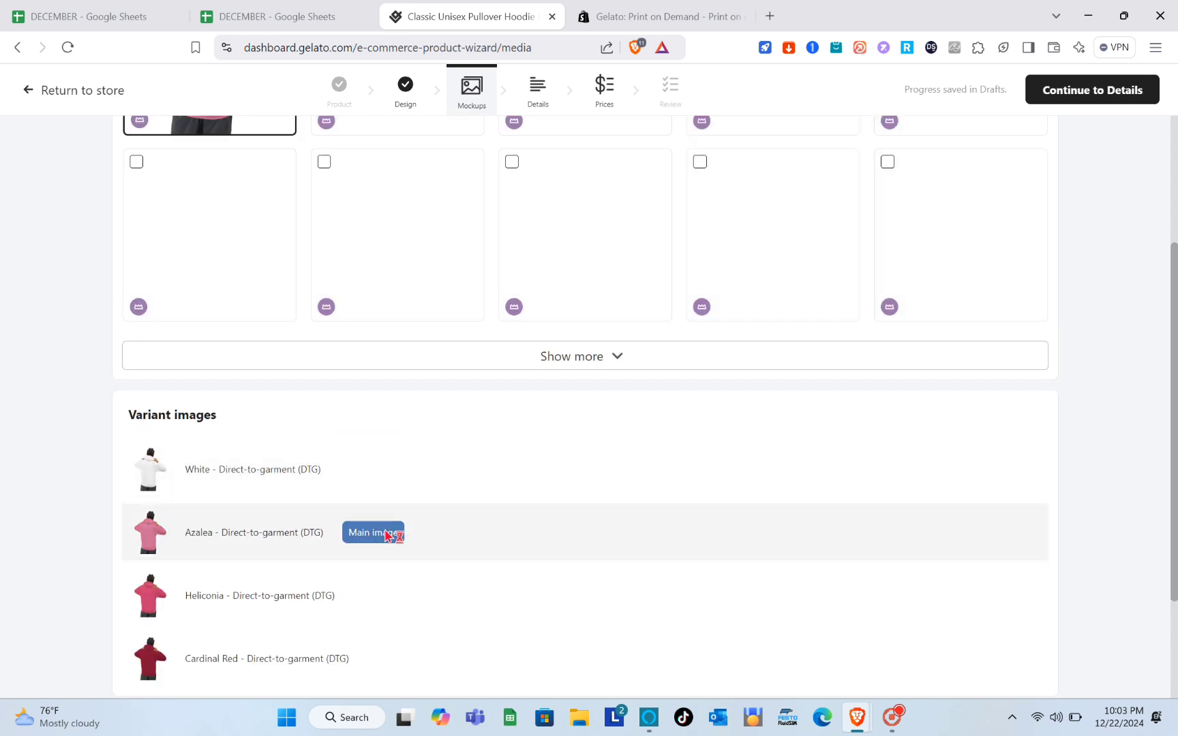
# - Enlarge the fifth mockup, dismiss the Gelato+ trial offer, and reapply the Free filter
pyautogui.scroll(3, 381, 532)
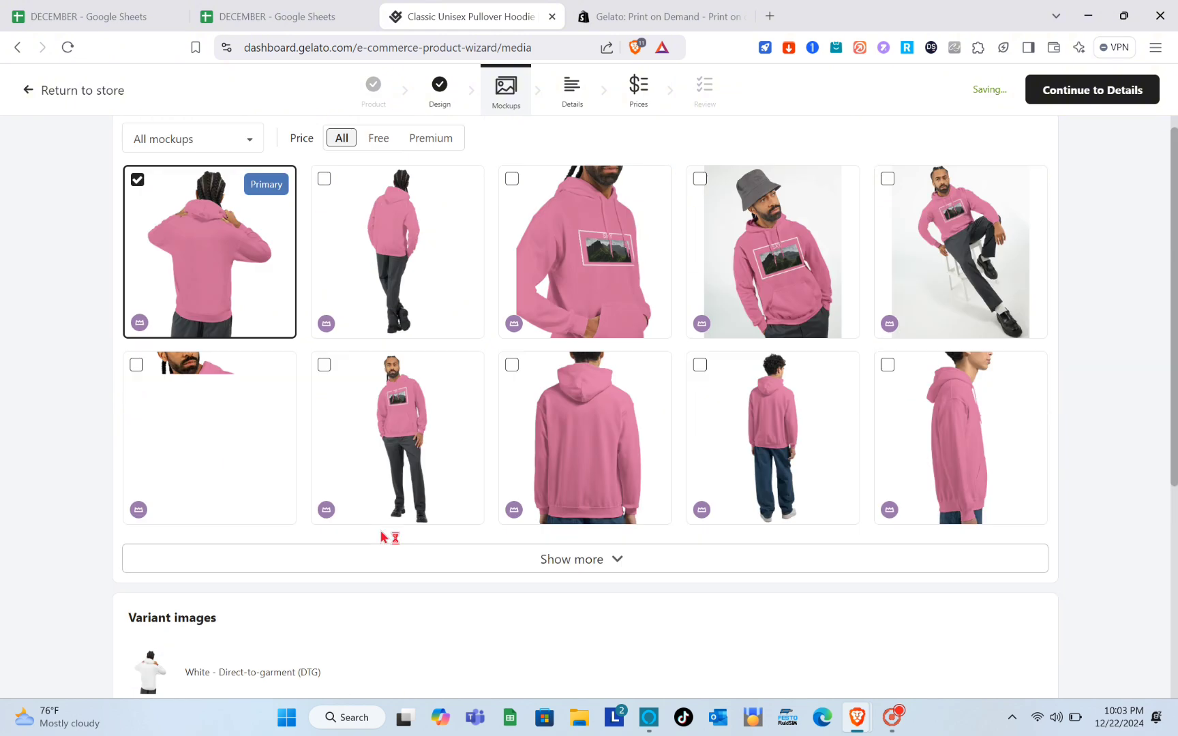
pyautogui.scroll(1, 381, 537)
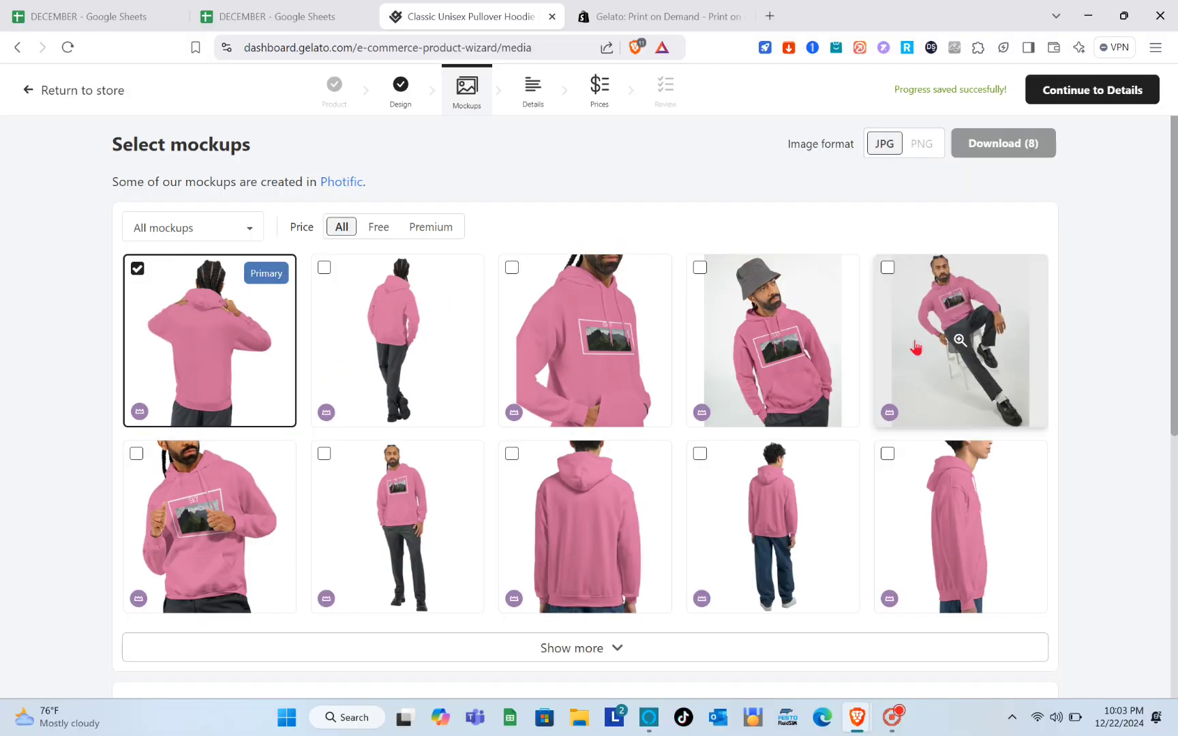
pyautogui.click(1118, 300)
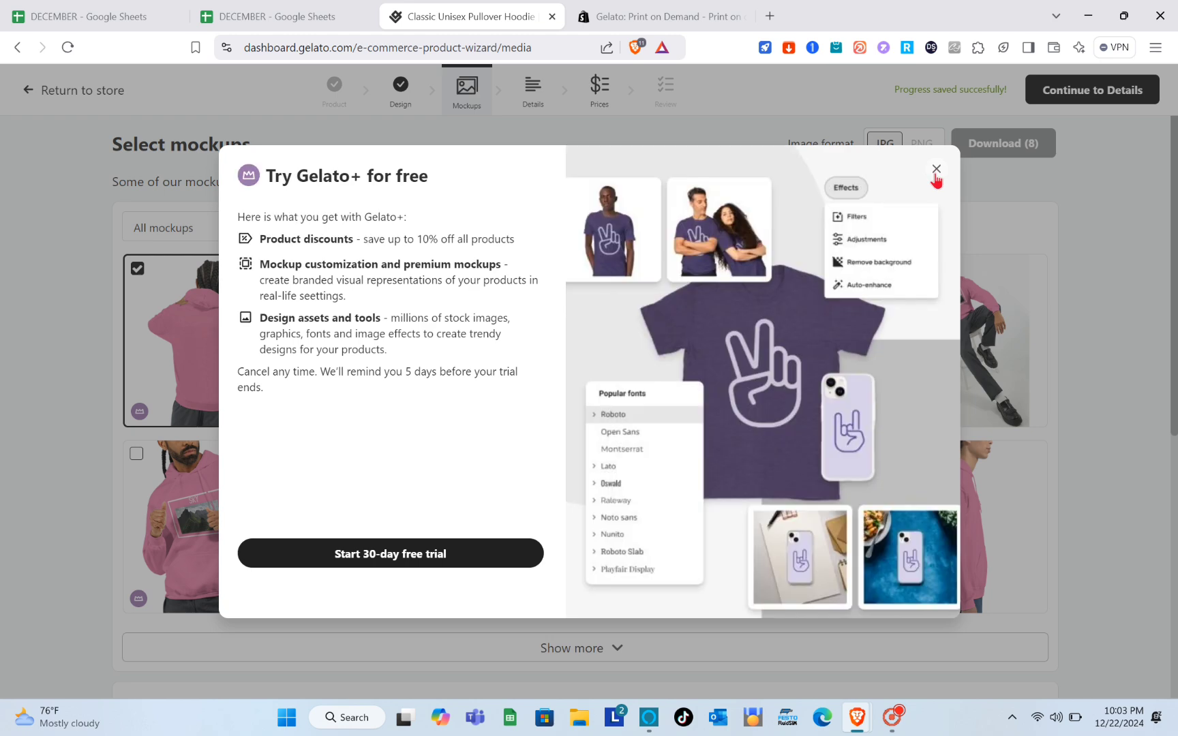
pyautogui.click(936, 171)
pyautogui.click(385, 229)
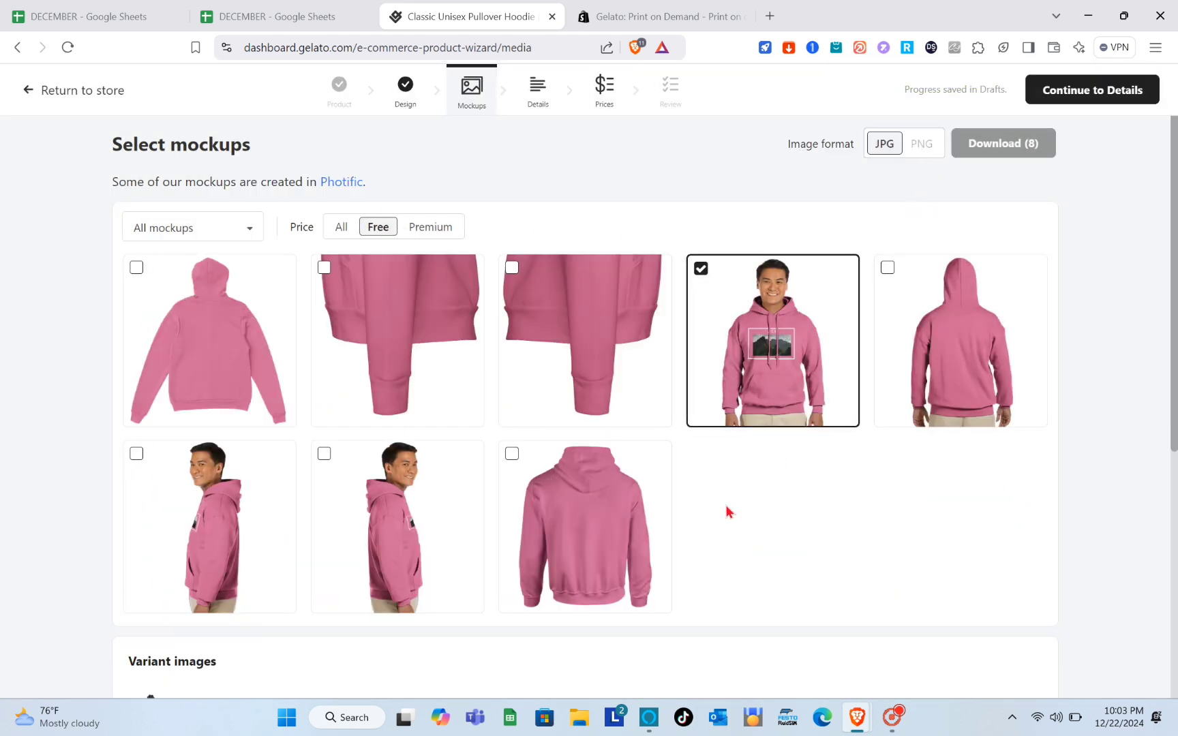
pyautogui.scroll(-6, 727, 508)
pyautogui.scroll(6, 726, 506)
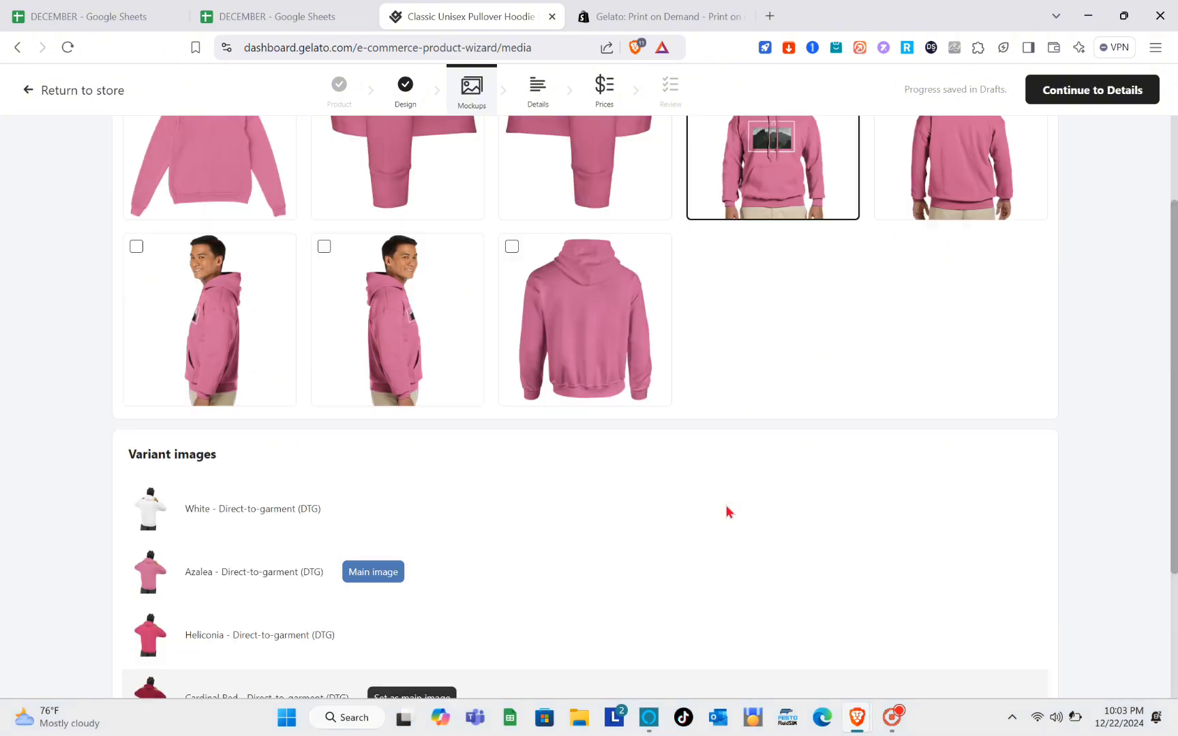
# - Generate the hoodie's Mountain Love title and description with AI, then go to pricing
pyautogui.click(1098, 90)
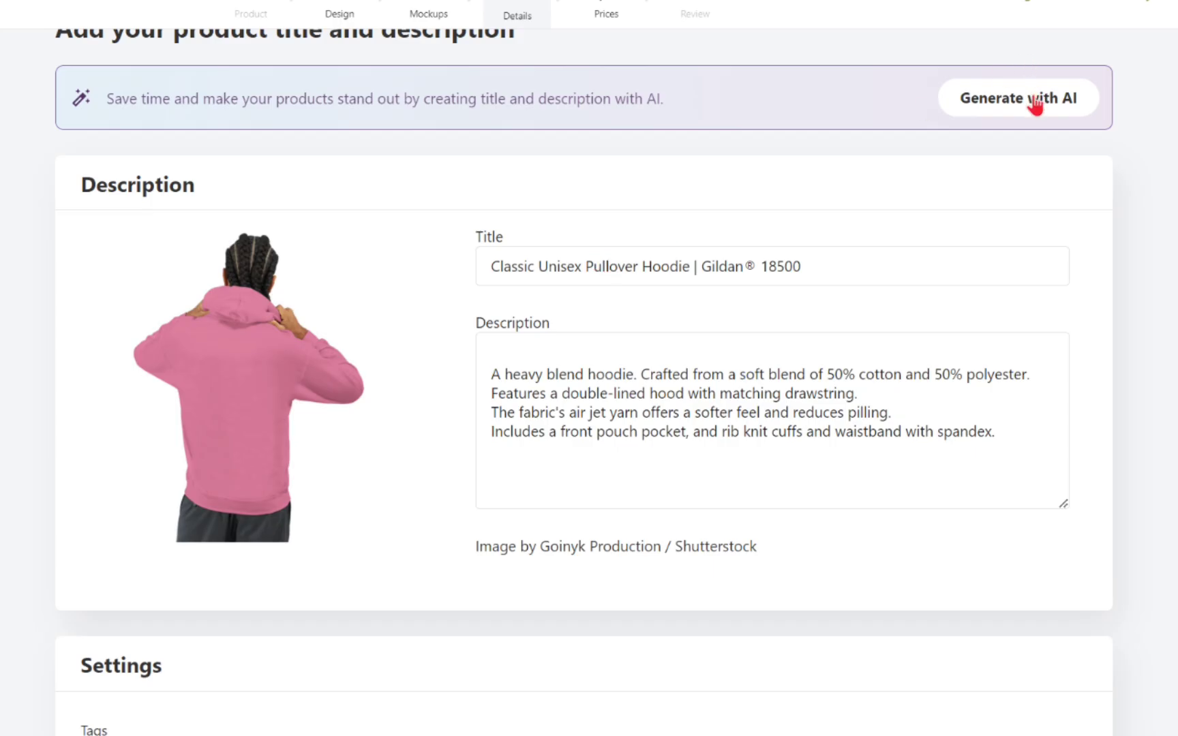
pyautogui.click(1039, 96)
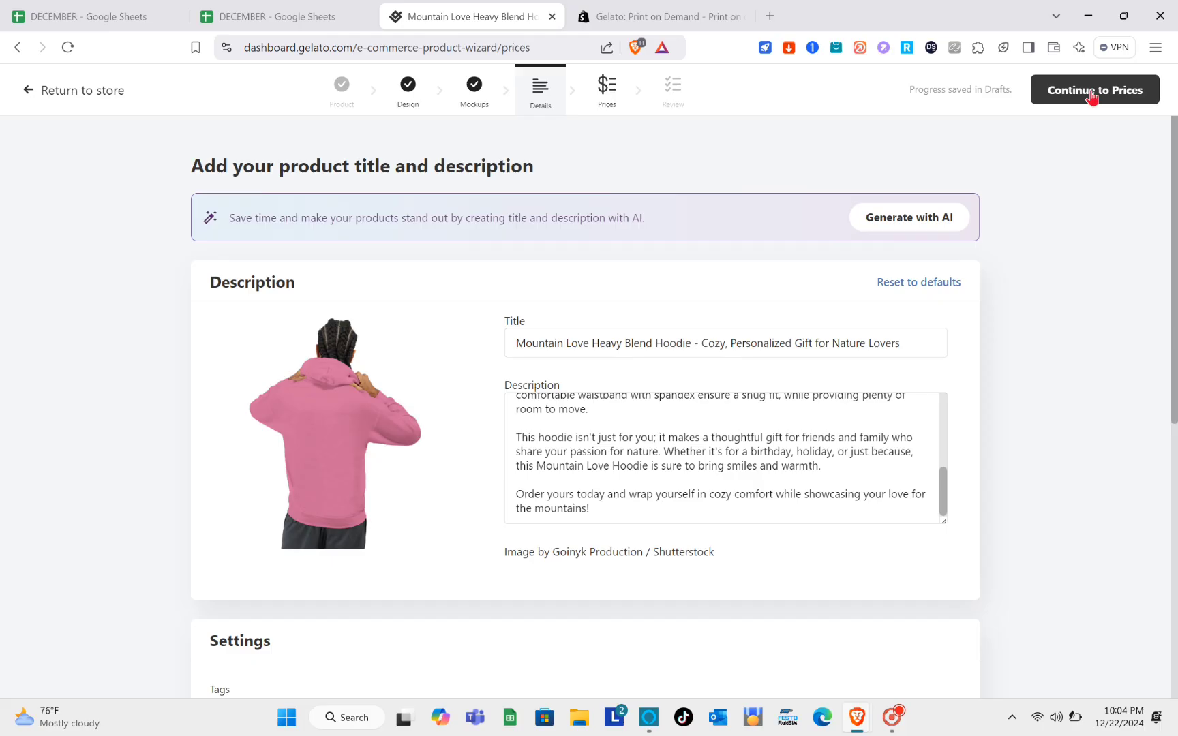
pyautogui.click(1091, 96)
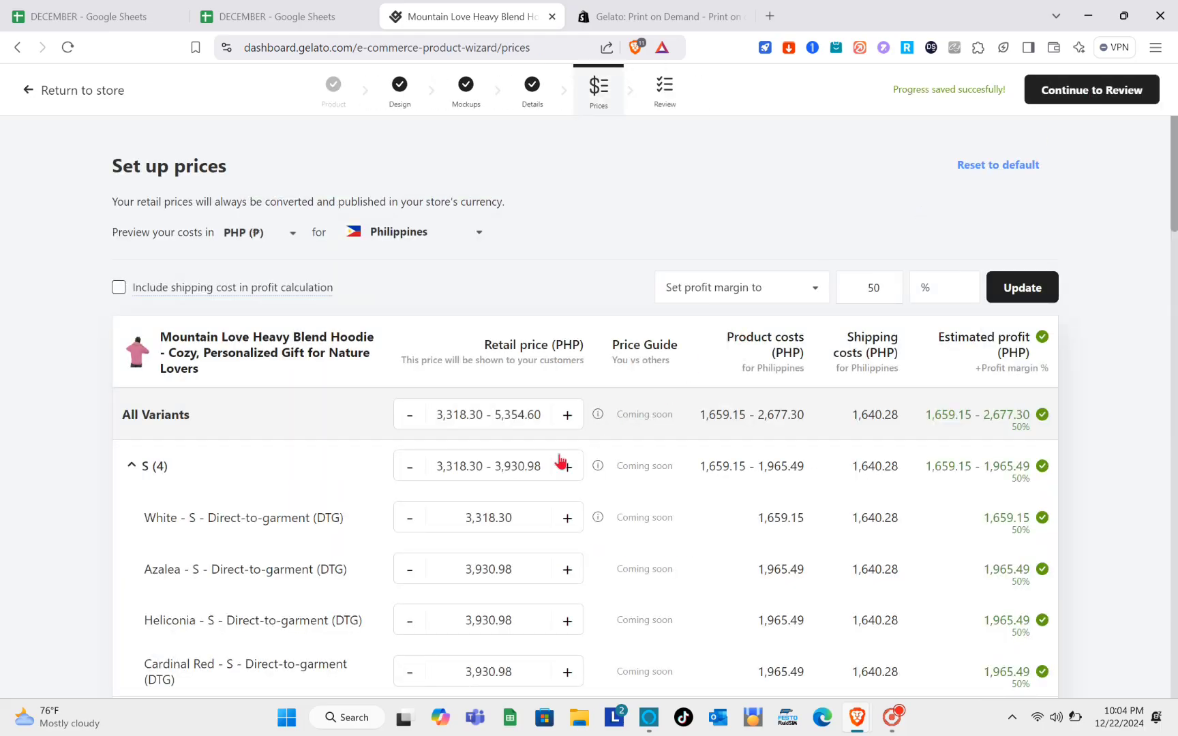
pyautogui.scroll(-2, 565, 548)
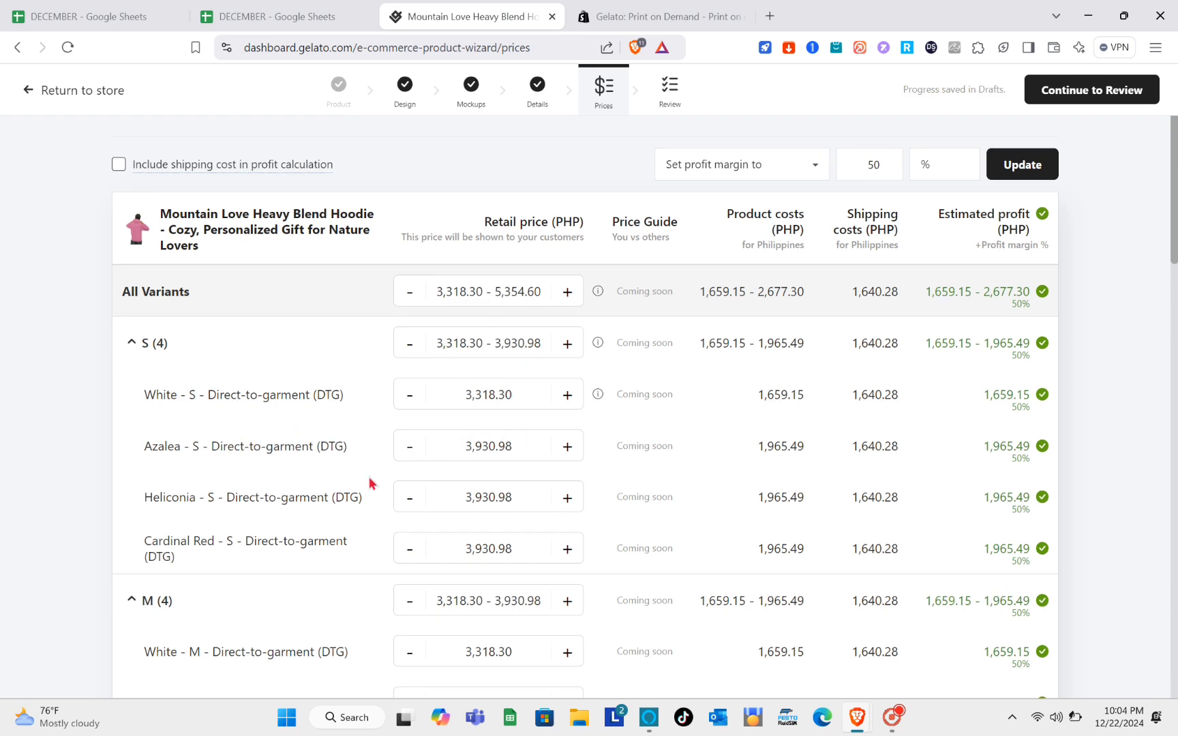
pyautogui.scroll(-1, 369, 483)
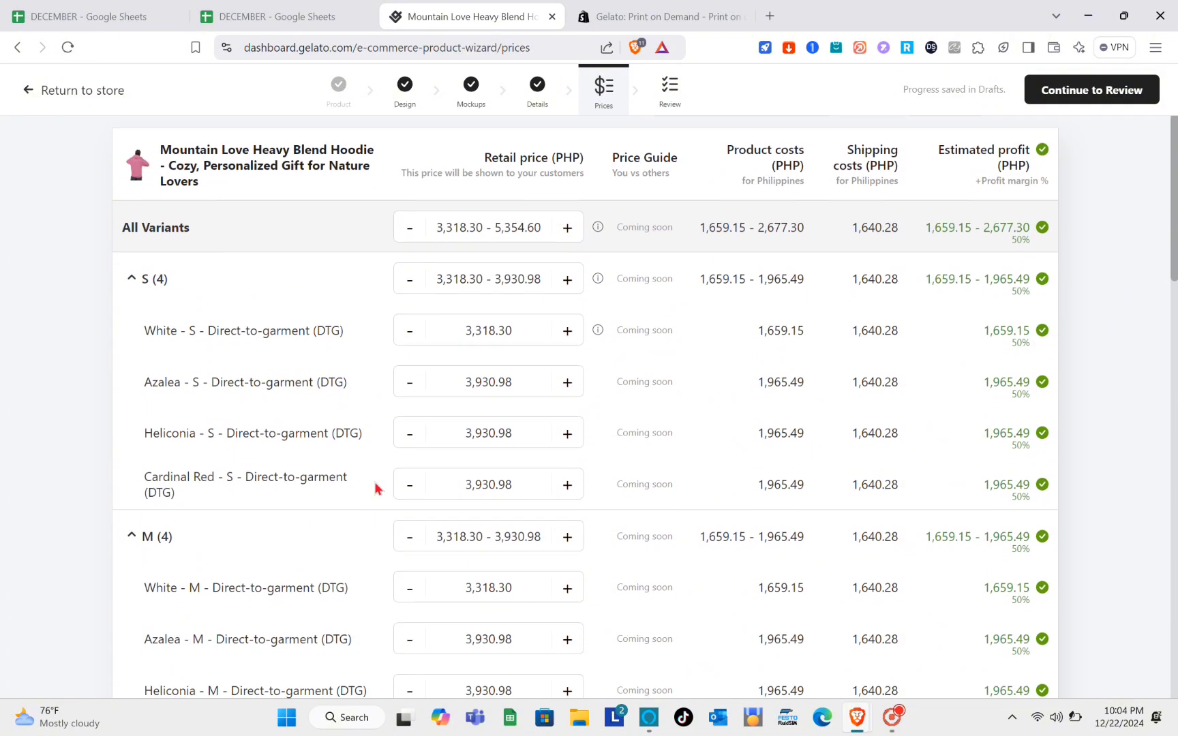
pyautogui.scroll(-1, 375, 488)
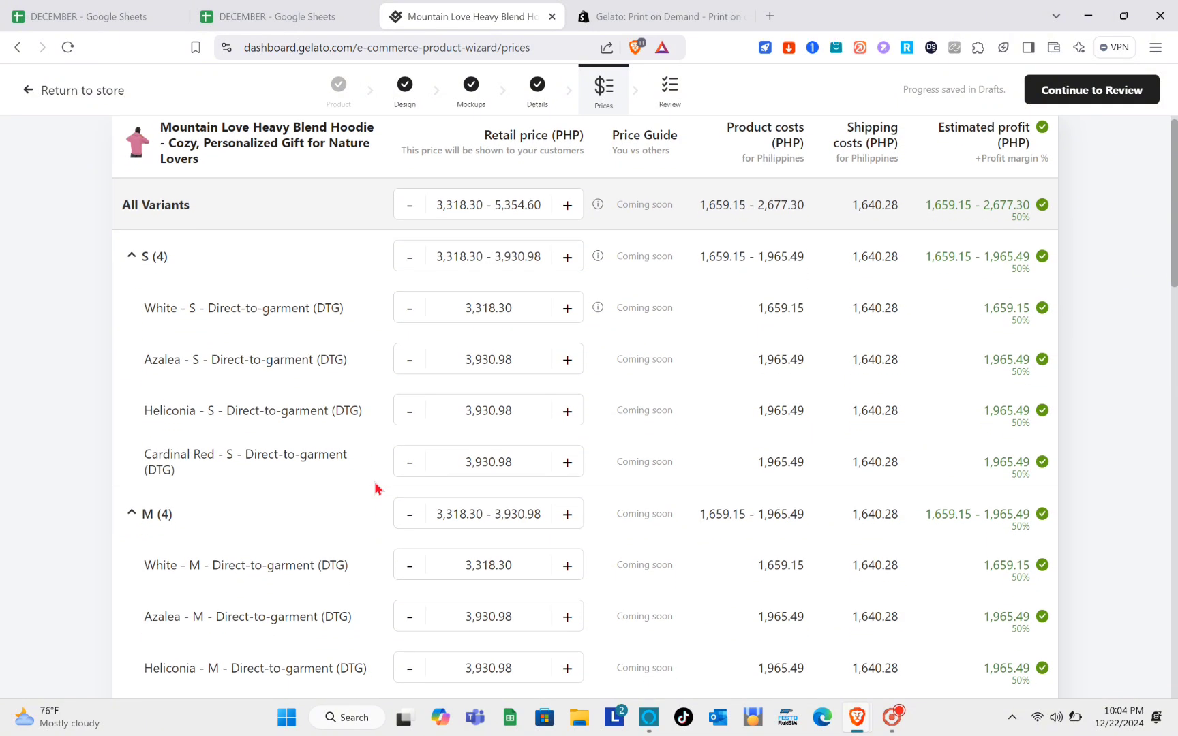
pyautogui.scroll(1, 376, 487)
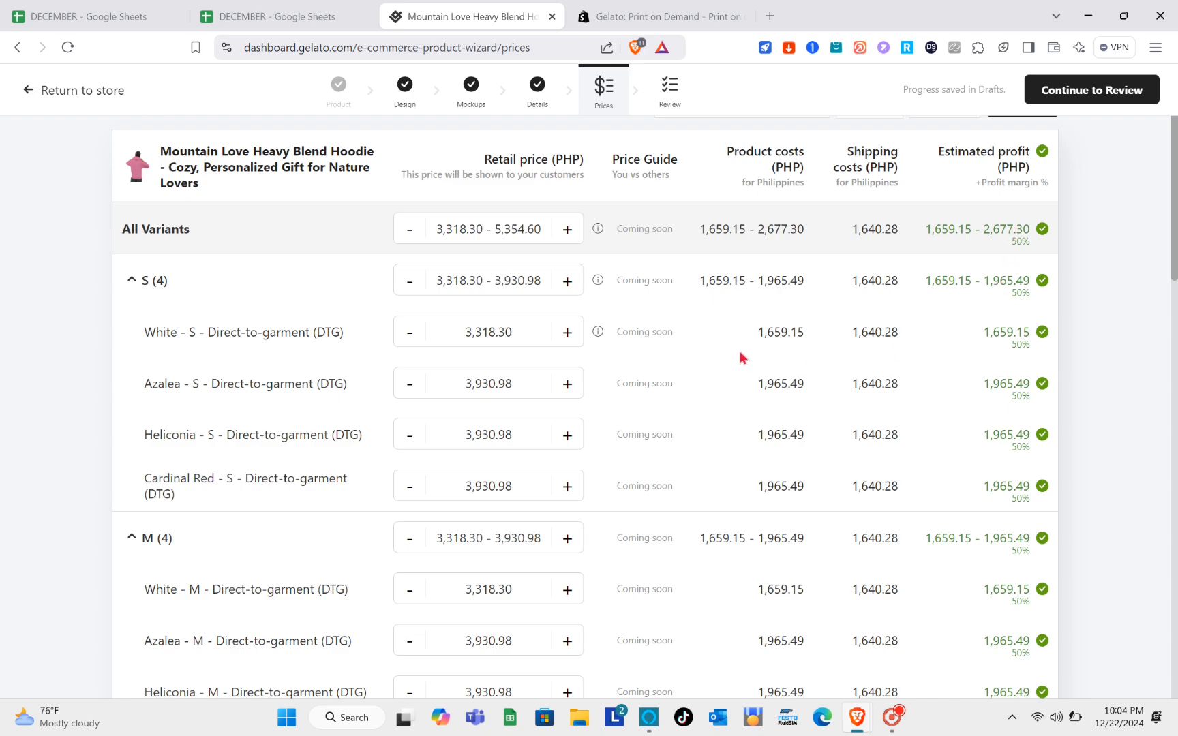
pyautogui.scroll(-1, 591, 400)
pyautogui.scroll(-12, 592, 400)
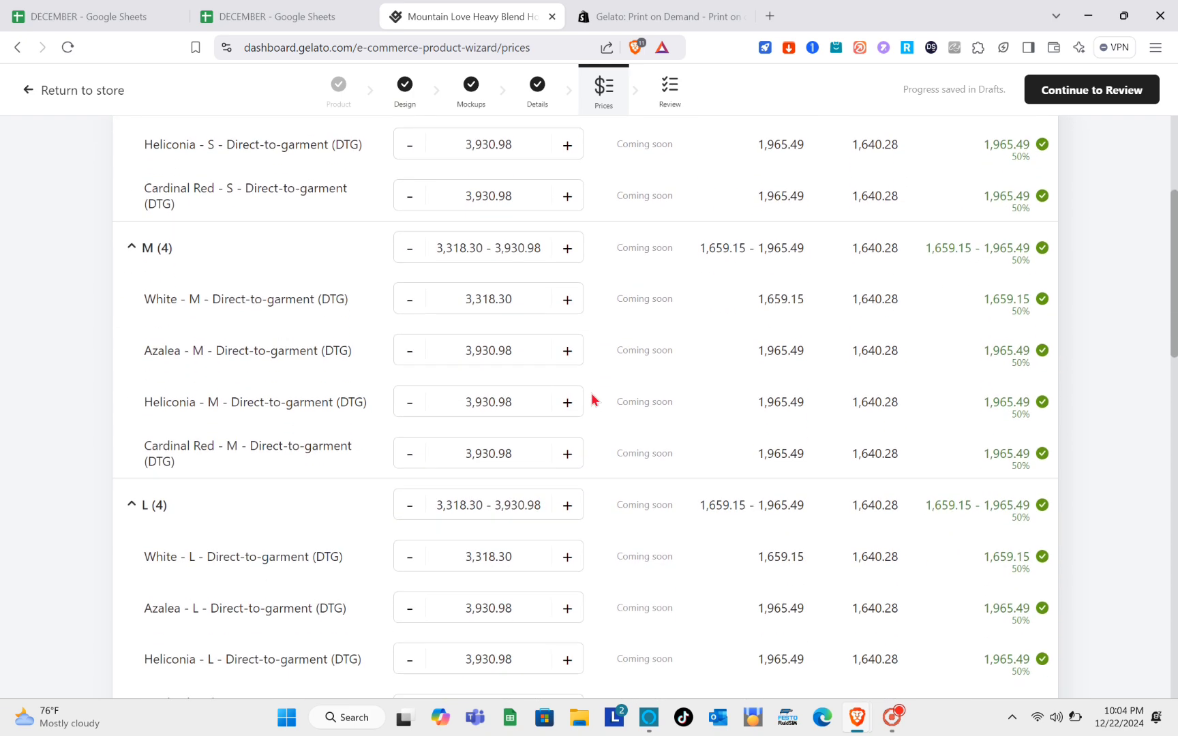
pyautogui.scroll(-10, 592, 400)
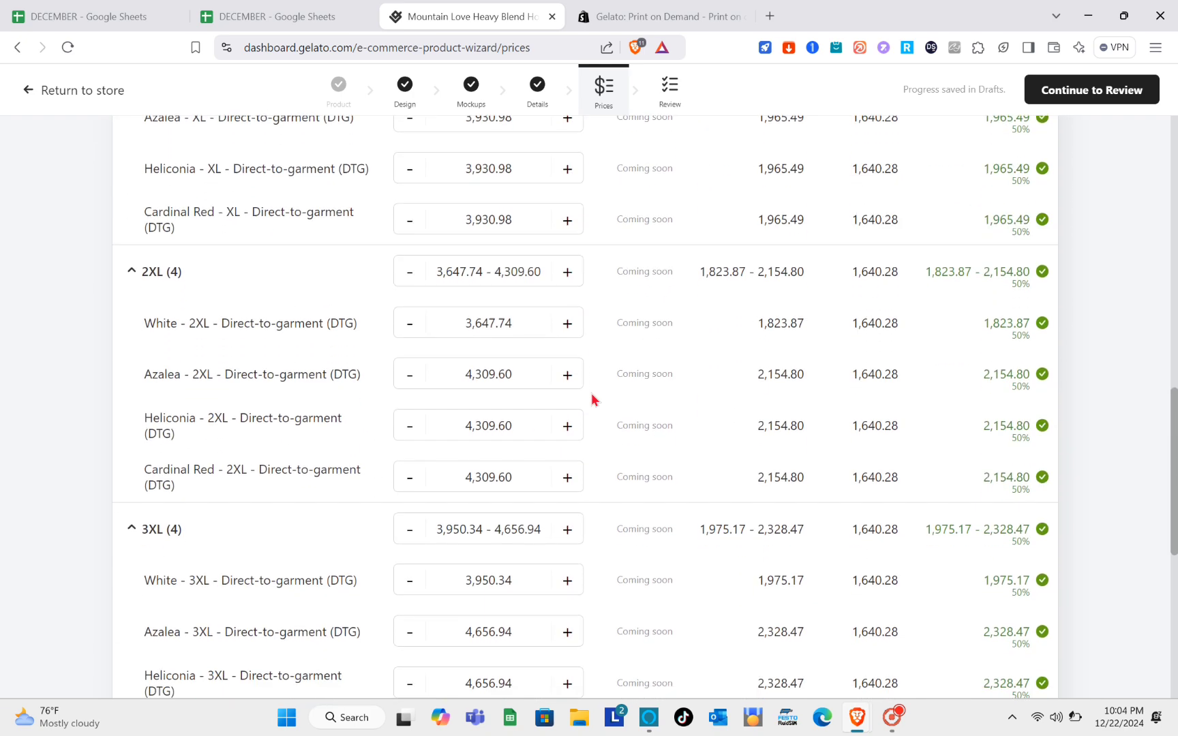
pyautogui.scroll(7, 591, 400)
pyautogui.scroll(15, 592, 400)
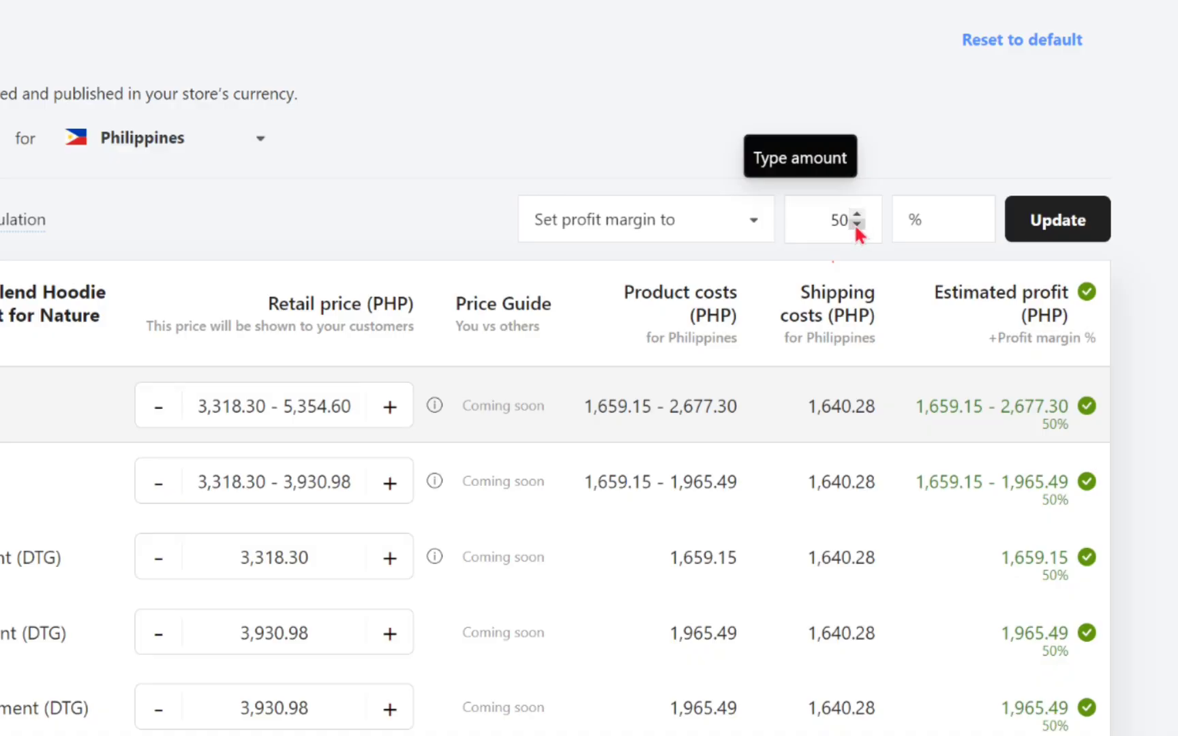
# - Lower the profit margin from 50% to 46% for all variants and continue to Review
pyautogui.click(884, 290)
pyautogui.click(856, 224)
pyautogui.click(856, 223)
pyautogui.click(856, 224)
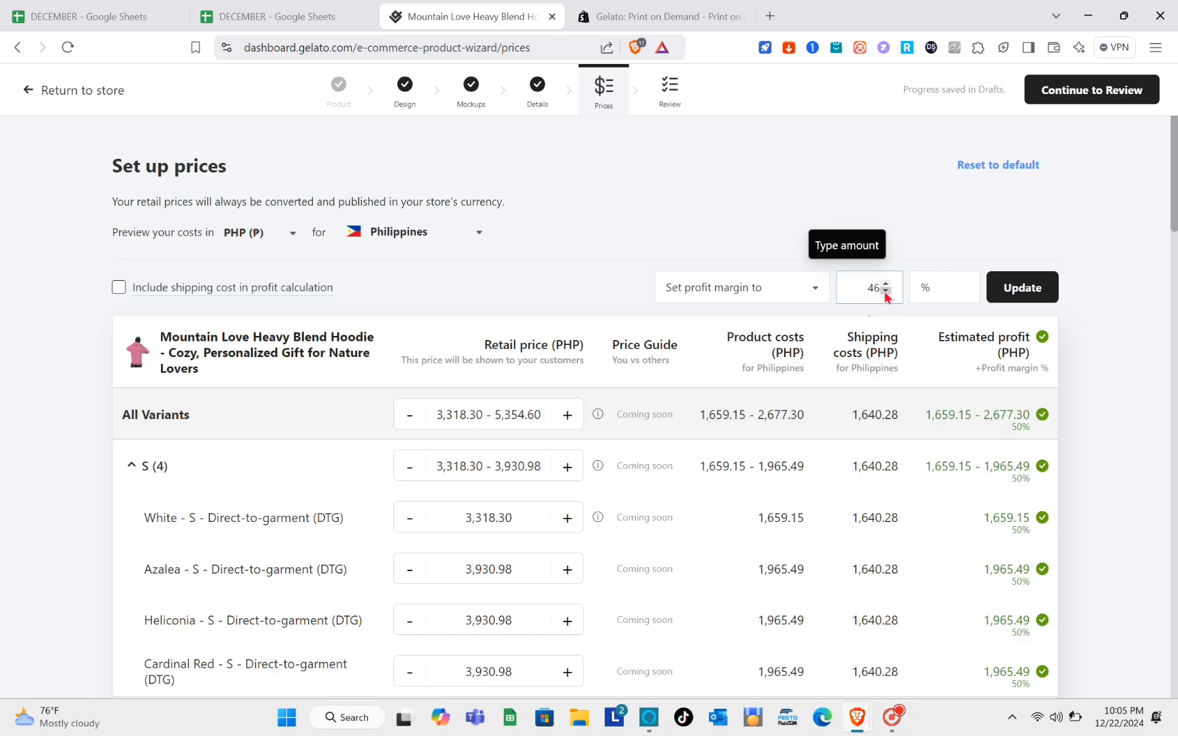
pyautogui.click(1022, 290)
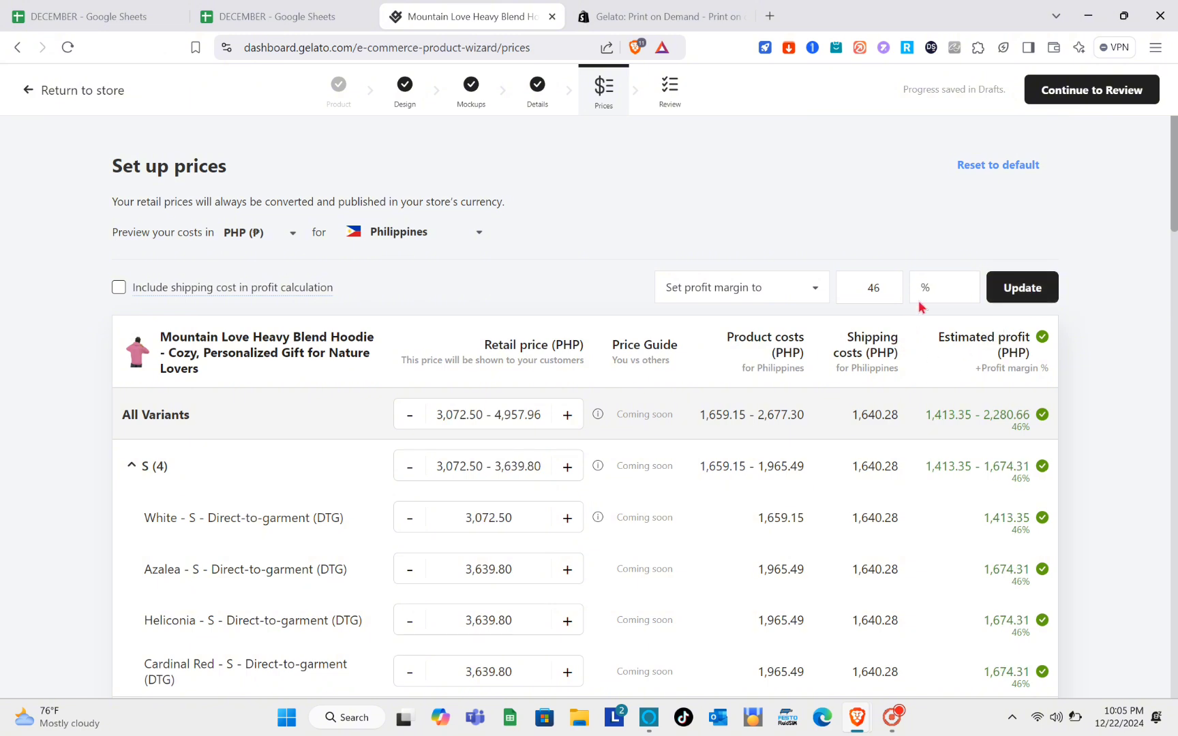
pyautogui.click(1102, 90)
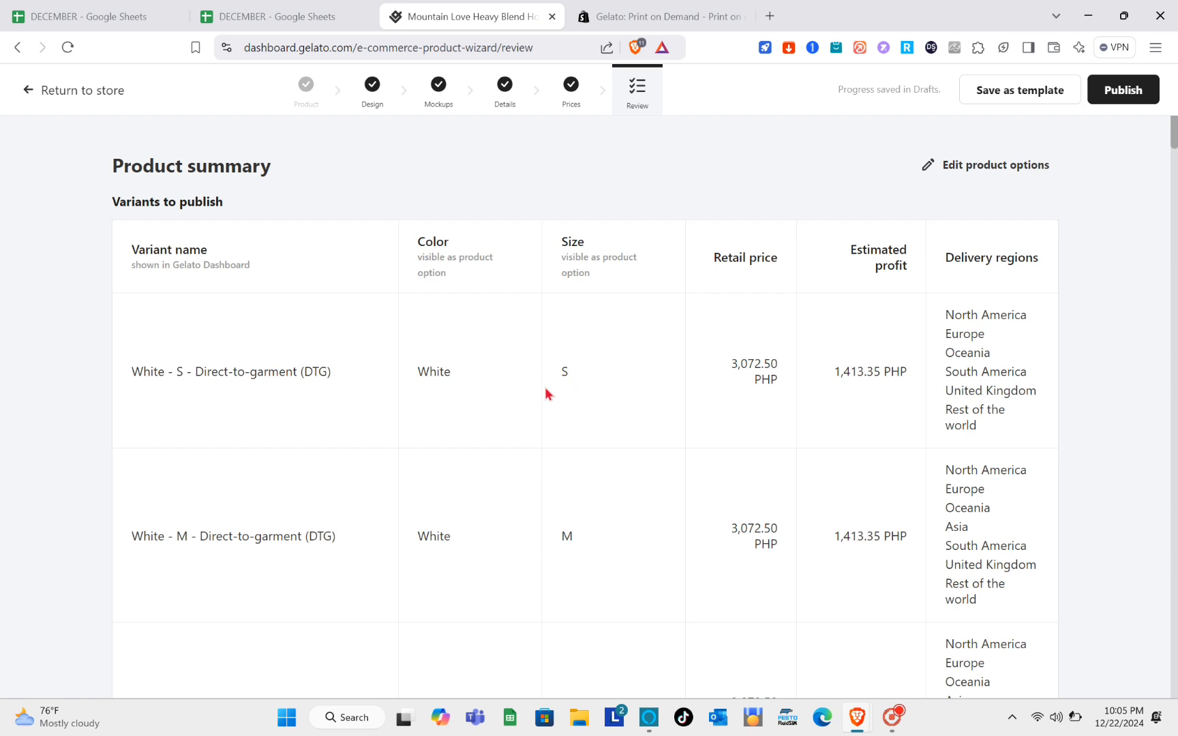
# - Scroll through the variants table, checking prices from Azalea at 3,639.80 PHP to White 5XL at 4,853.06 PHP
pyautogui.scroll(-6, 533, 409)
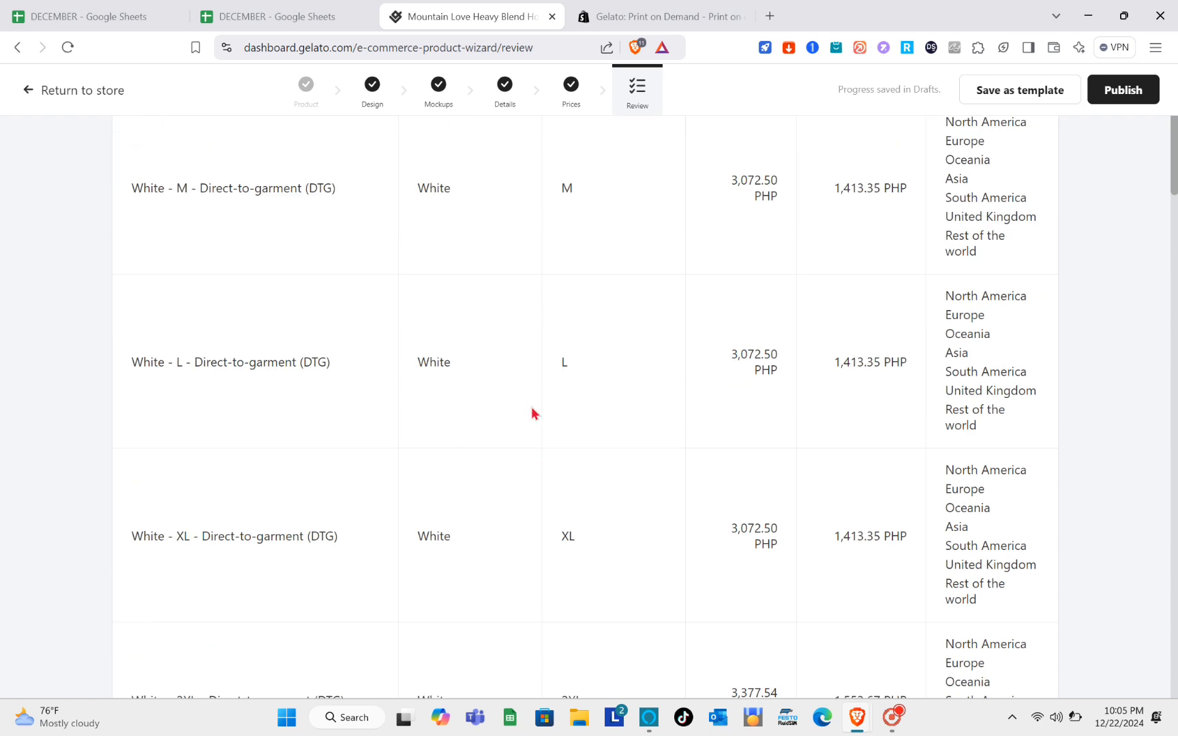
pyautogui.scroll(6, 532, 409)
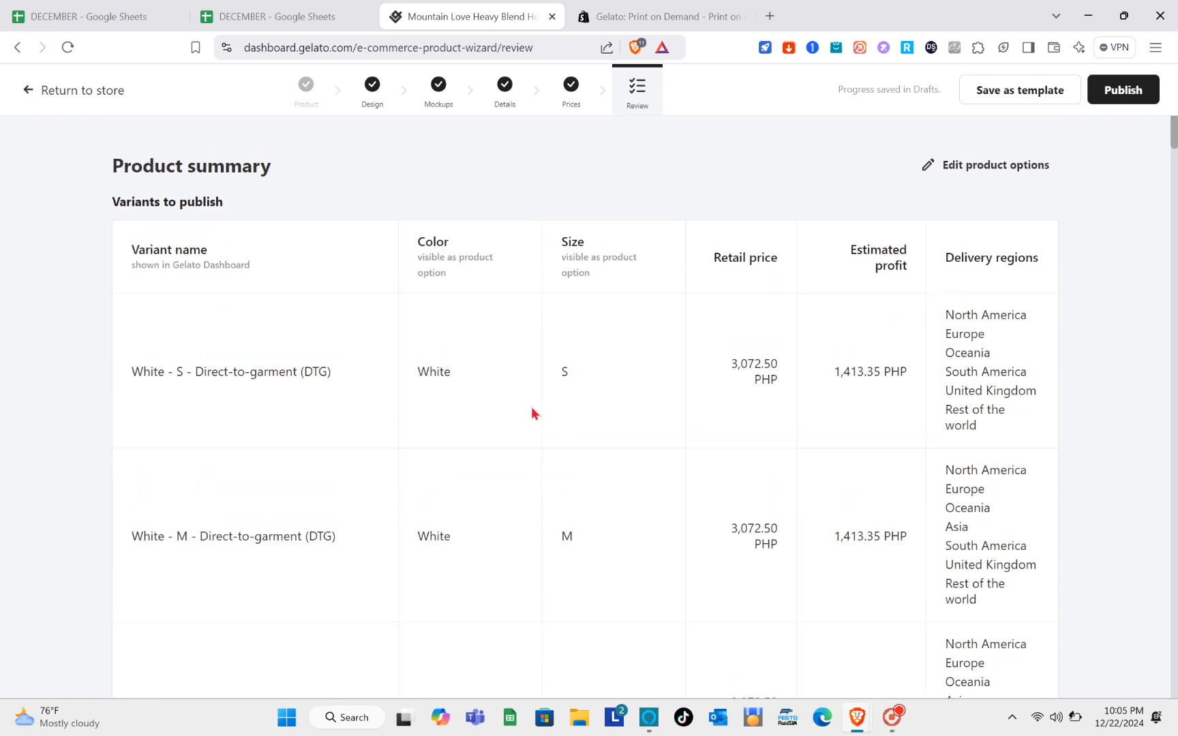
pyautogui.scroll(-15, 531, 412)
pyautogui.scroll(-20, 531, 409)
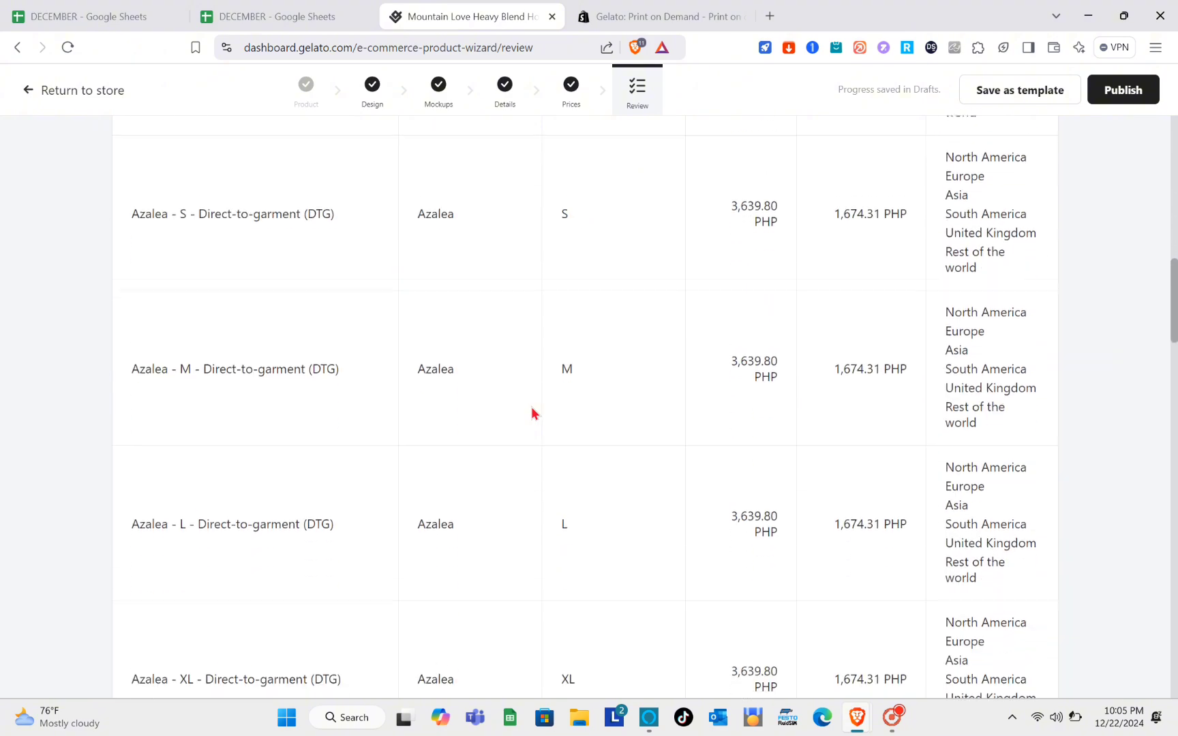
pyautogui.scroll(-8, 532, 408)
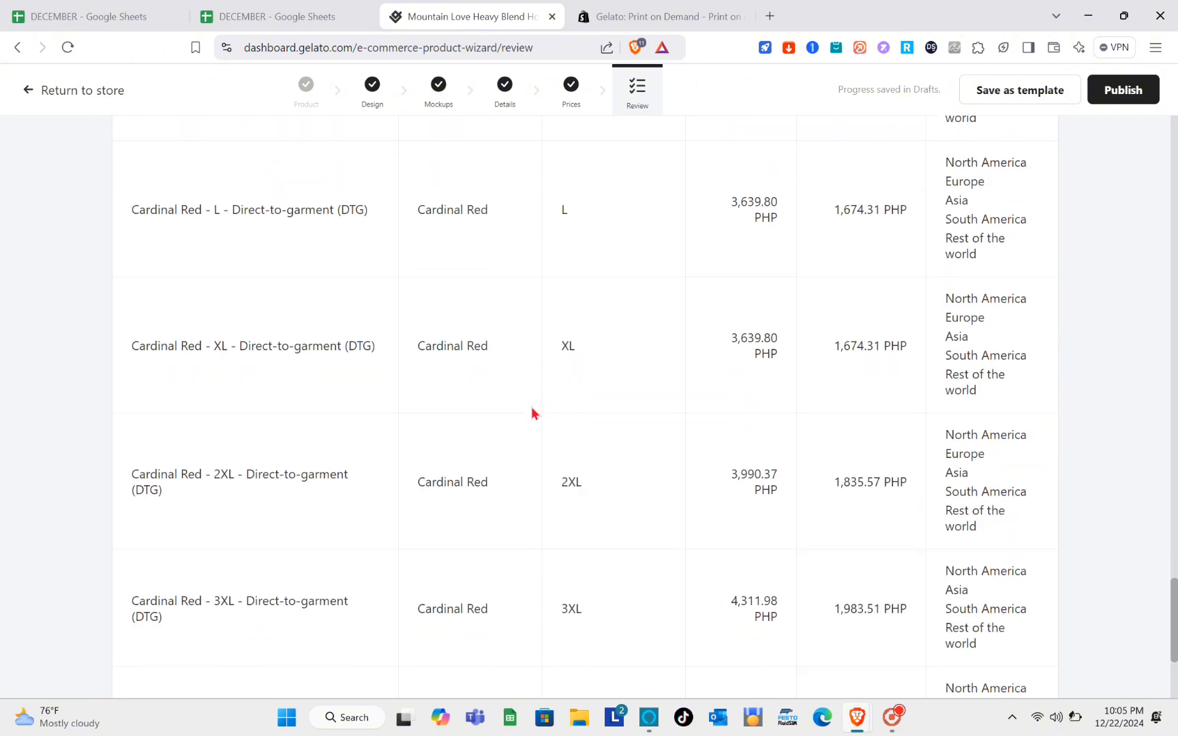
pyautogui.scroll(20, 532, 409)
pyautogui.scroll(20, 532, 409)
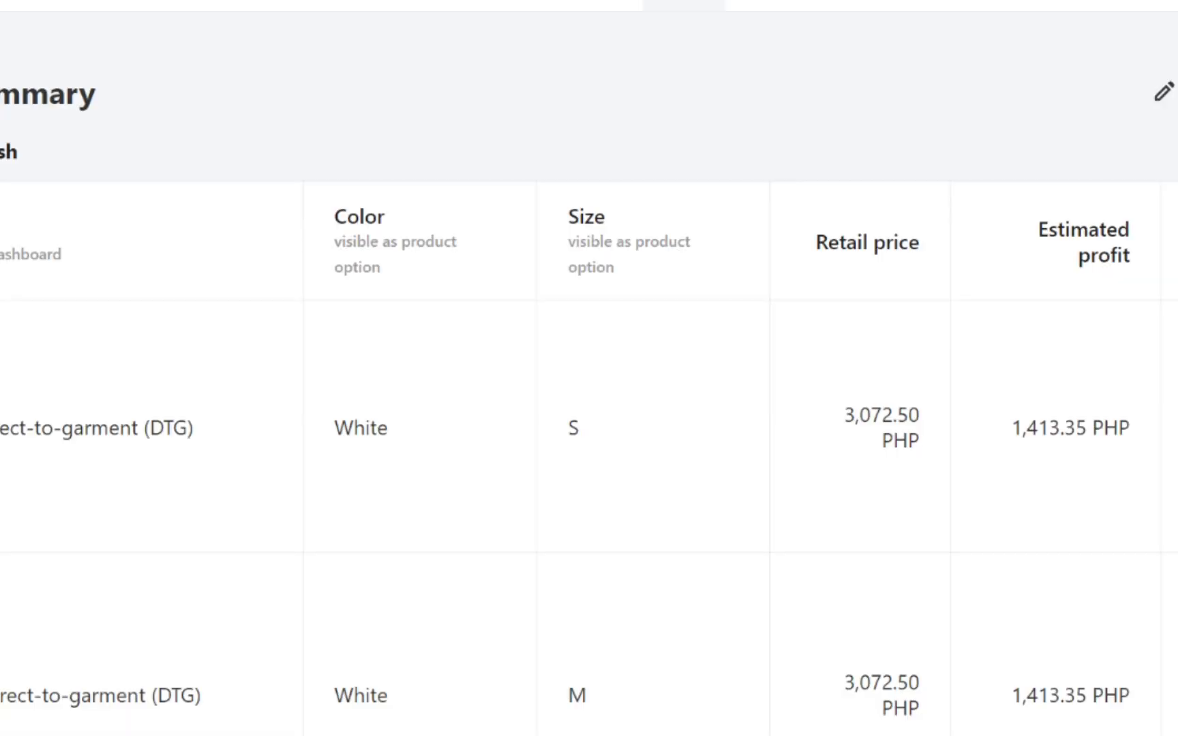
# - Publish the Mountain Love hoodie to the Koyz2 Etsy store and wait for it to finish
pyautogui.click(1137, 92)
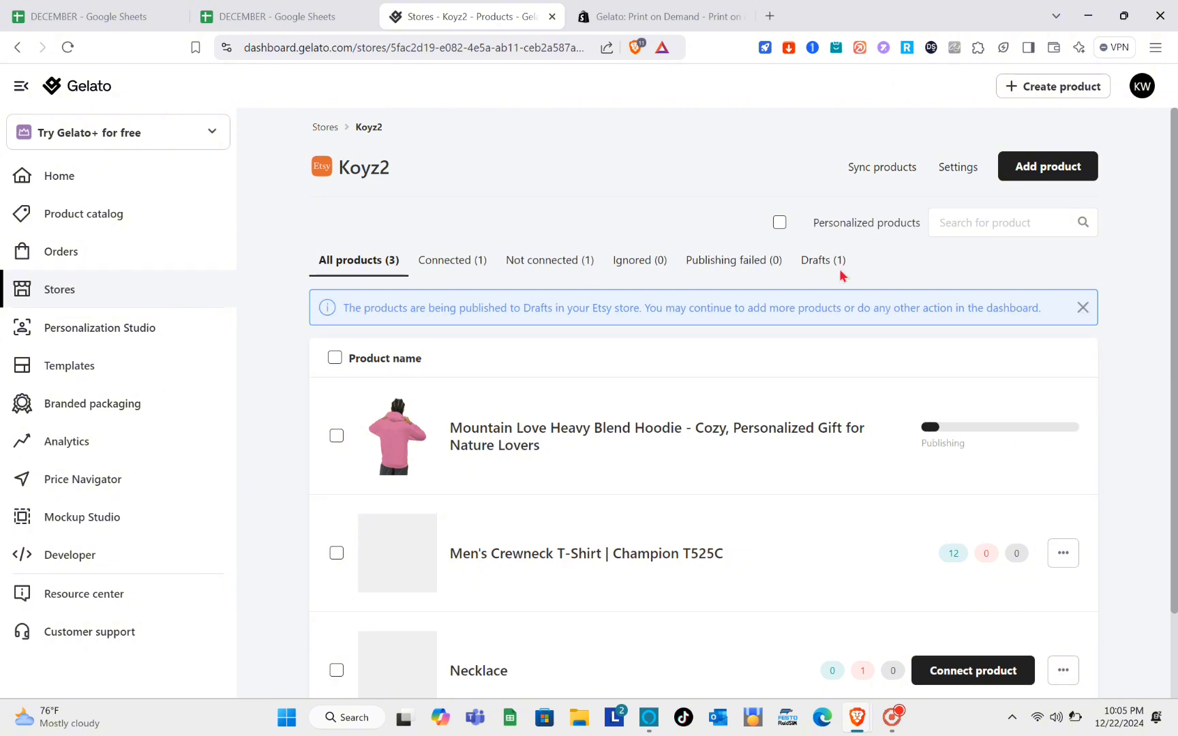
pyautogui.scroll(-2, 492, 495)
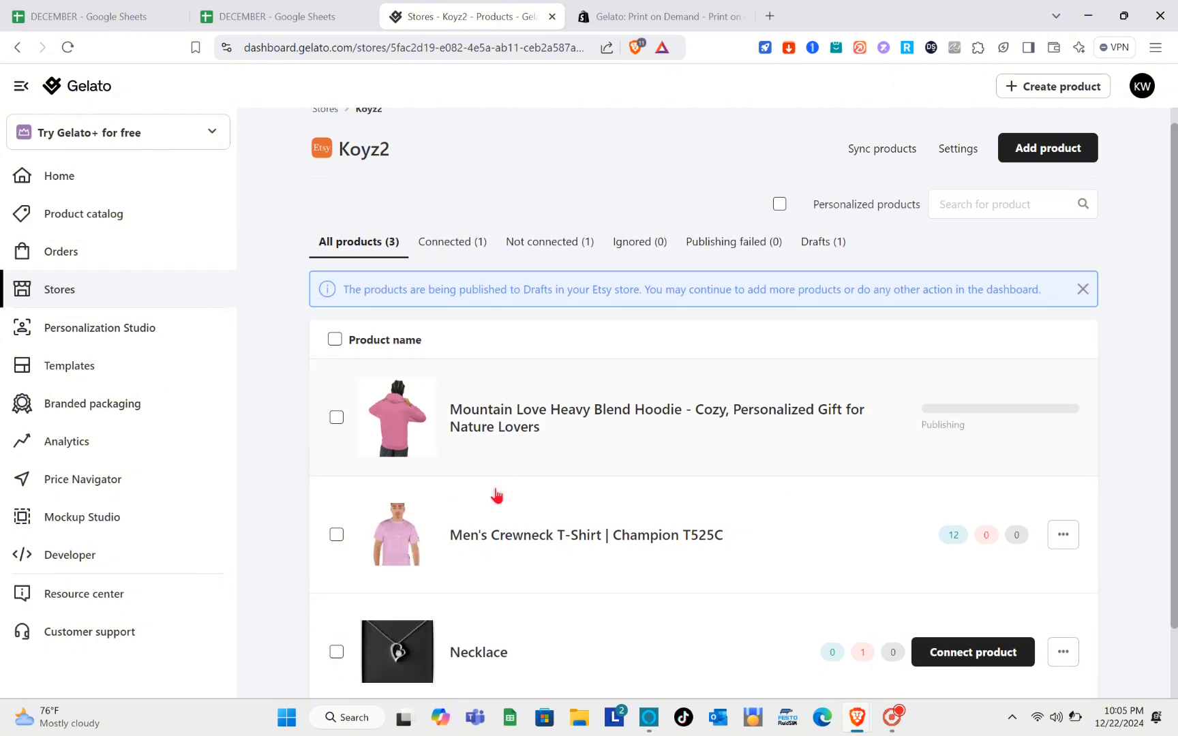
pyautogui.scroll(2, 496, 495)
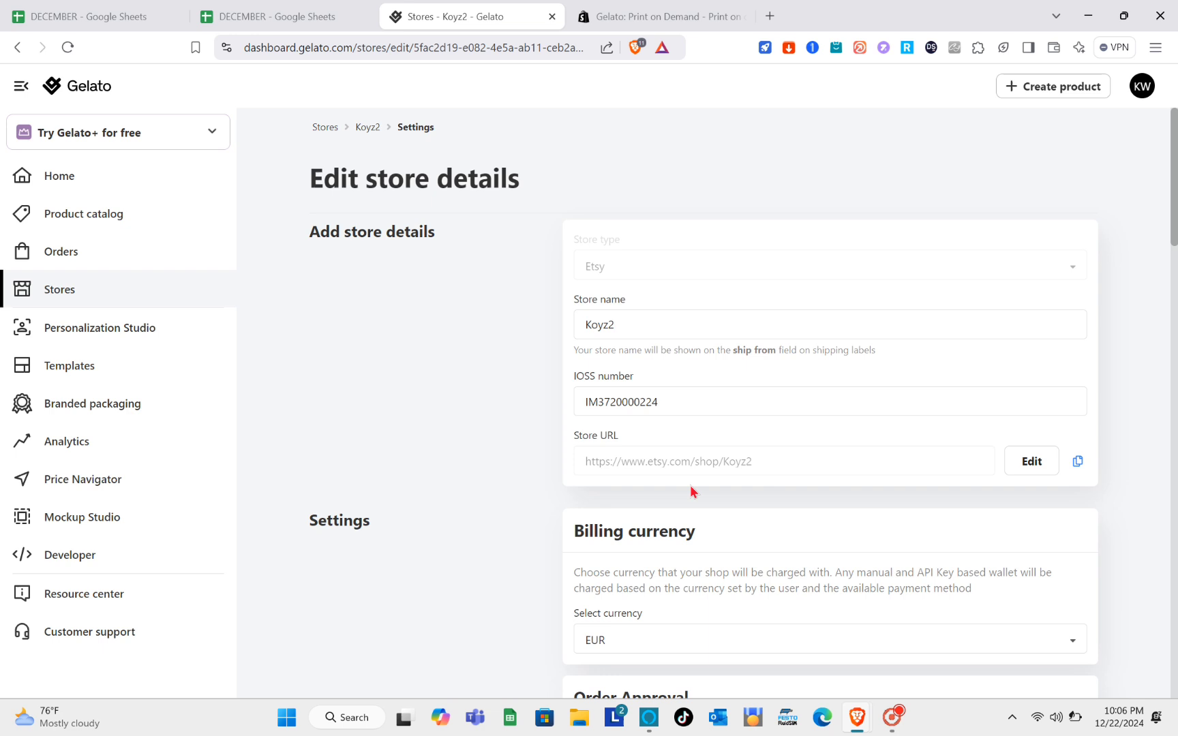
pyautogui.scroll(-4, 691, 488)
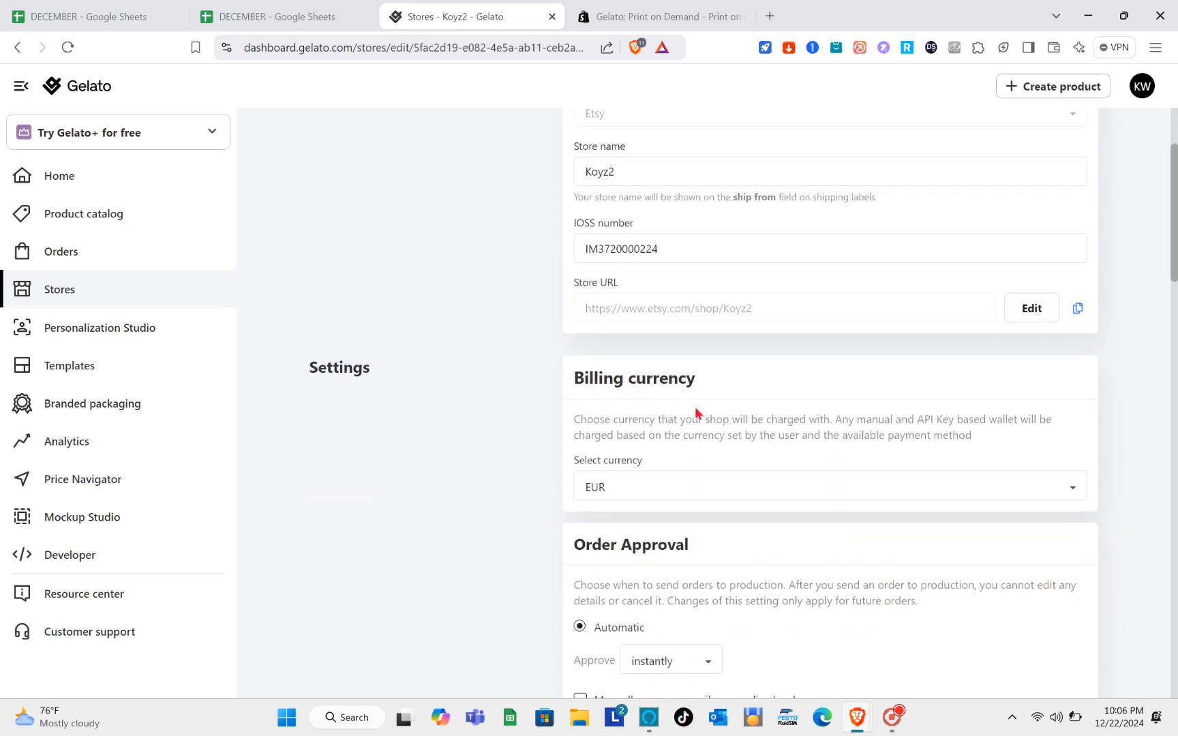
pyautogui.scroll(-2, 657, 460)
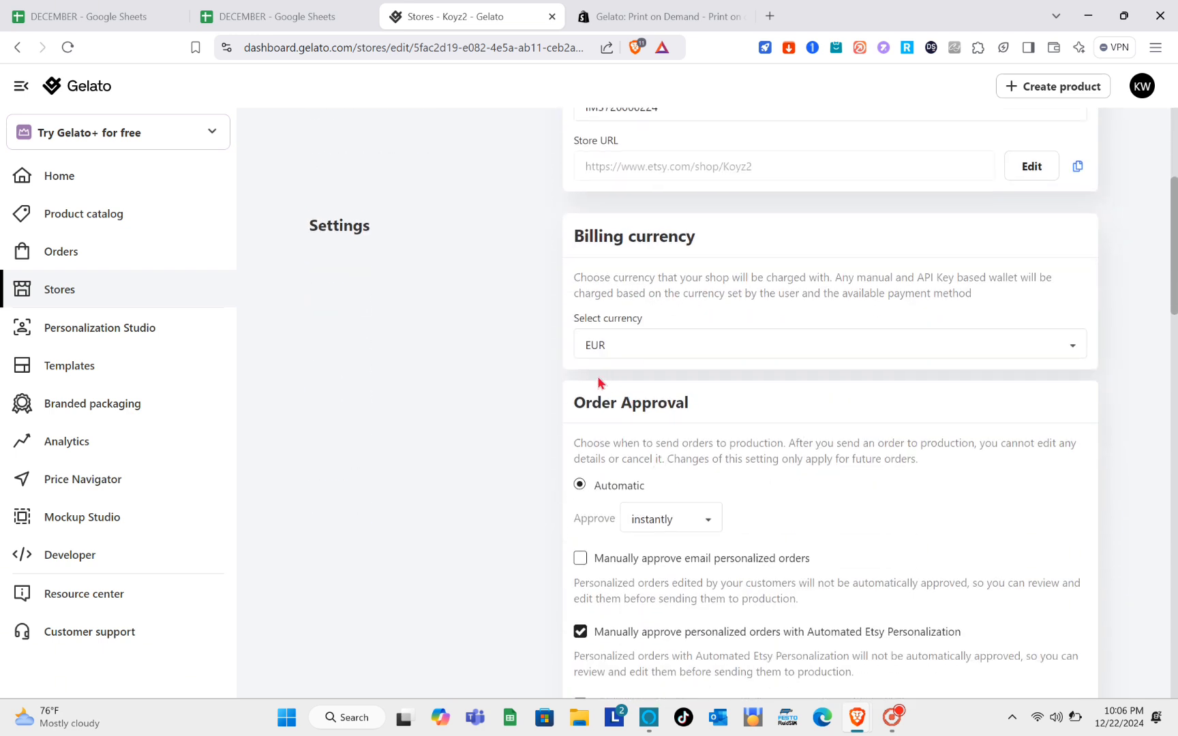
pyautogui.scroll(-3, 606, 493)
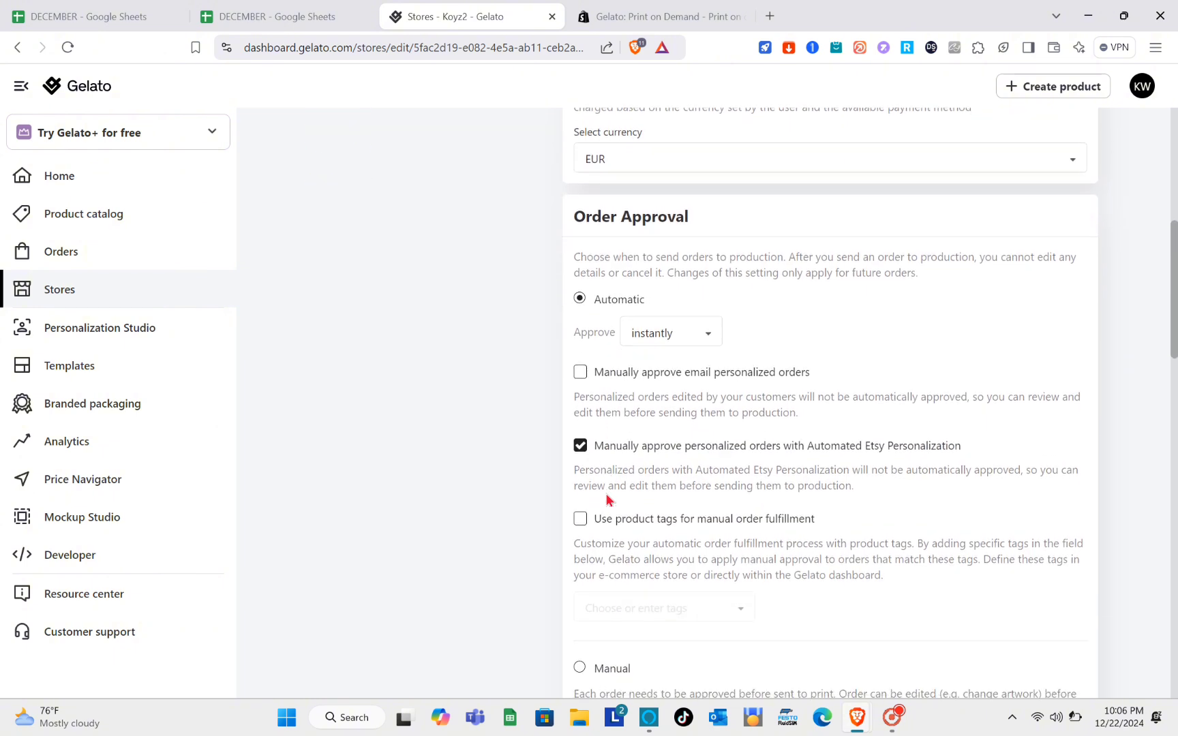
pyautogui.scroll(-2, 627, 477)
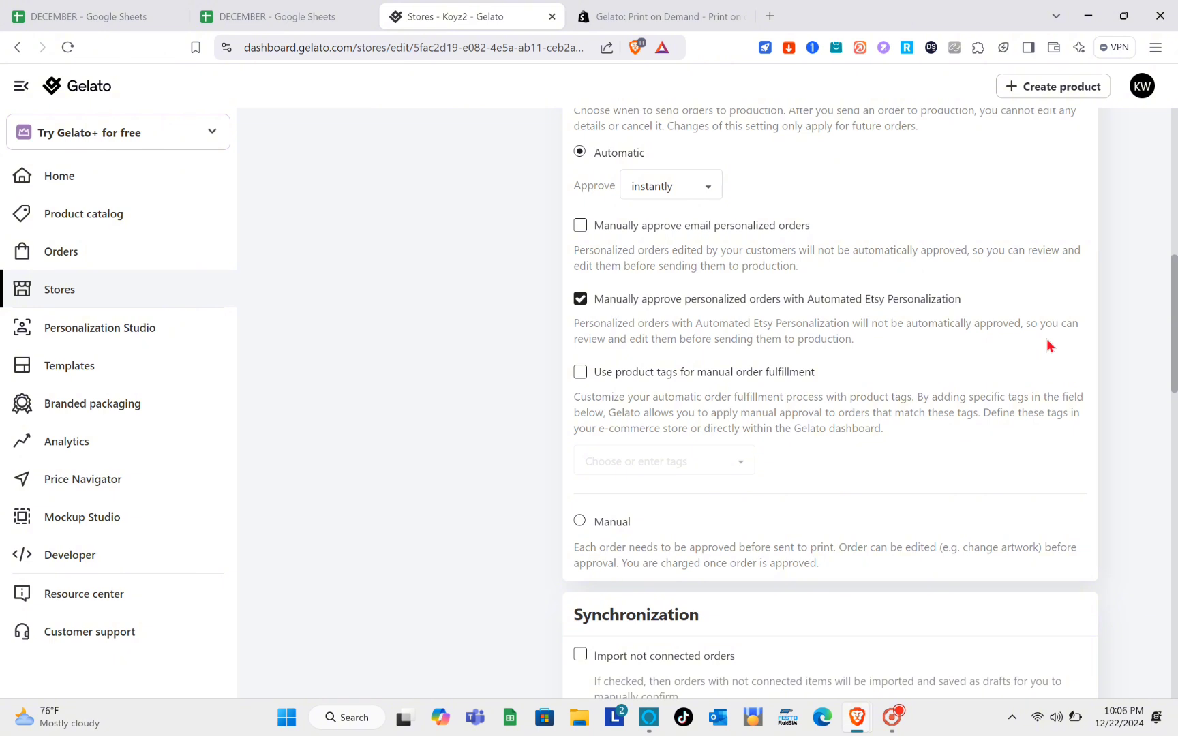
pyautogui.scroll(-4, 1046, 341)
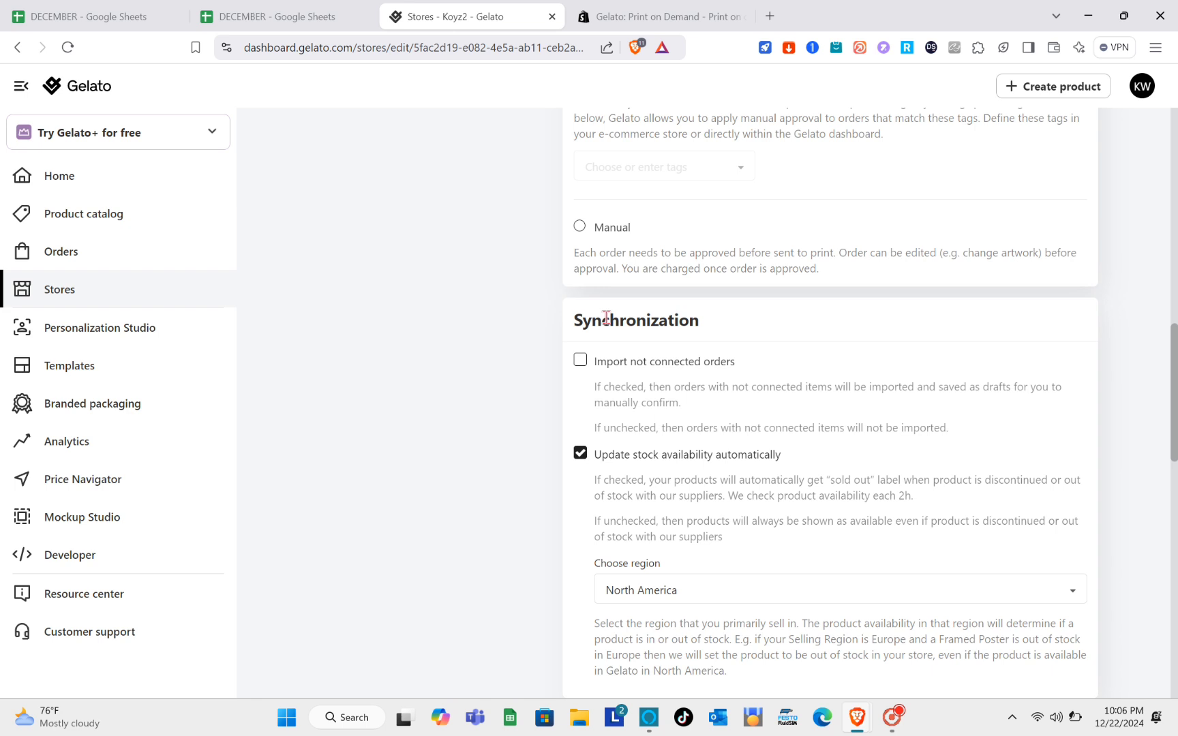
pyautogui.scroll(-1, 606, 318)
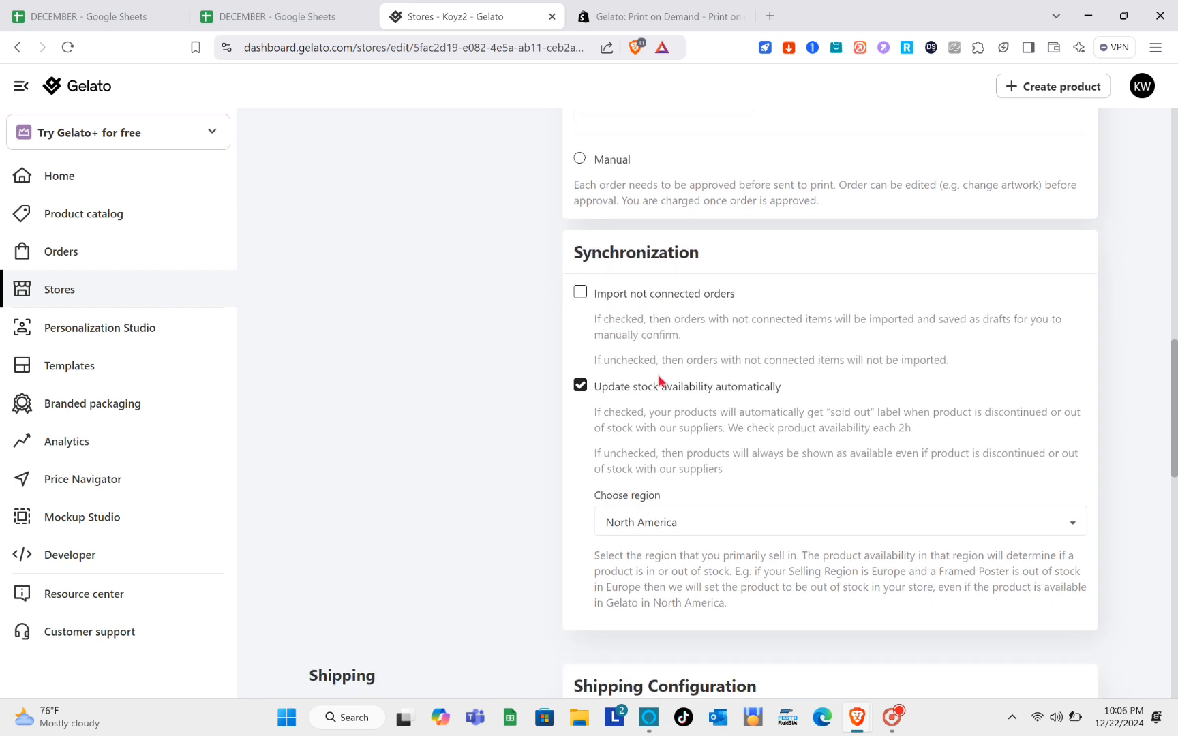
pyautogui.scroll(-2, 658, 381)
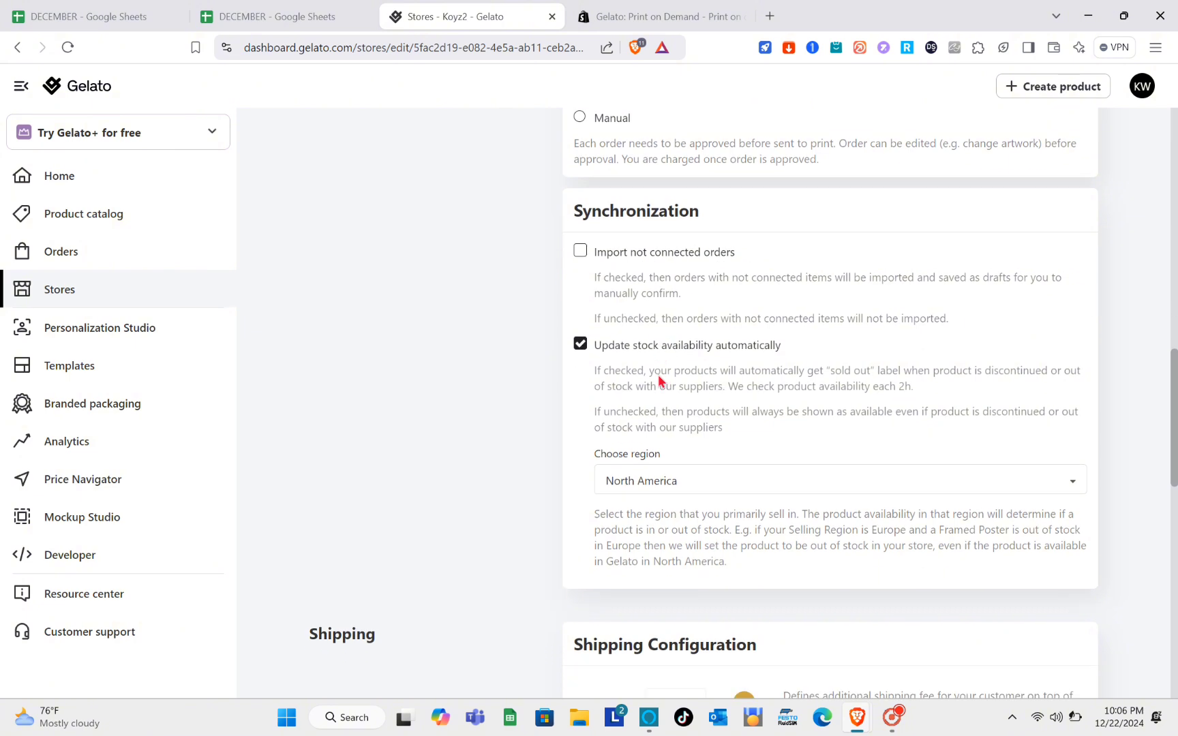
pyautogui.scroll(-2, 658, 380)
pyautogui.scroll(10, 658, 380)
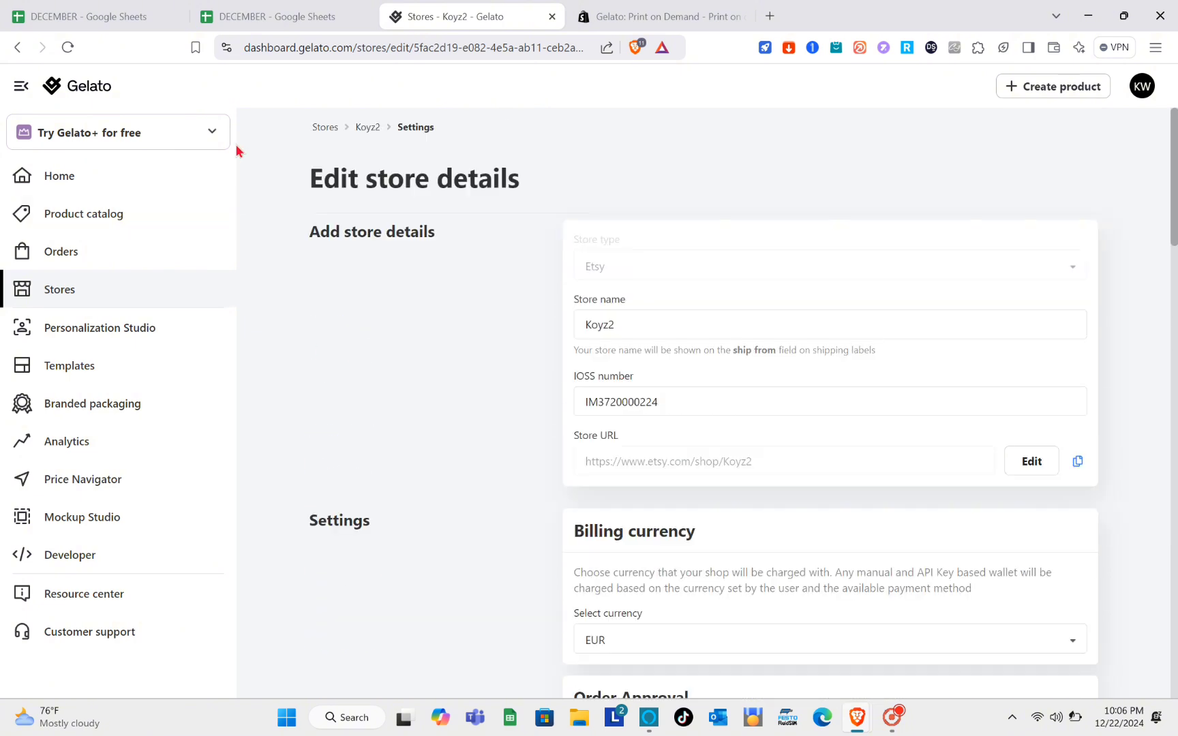
# - Read through the Personalization Studio overview, then go to the empty Templates page
pyautogui.click(103, 335)
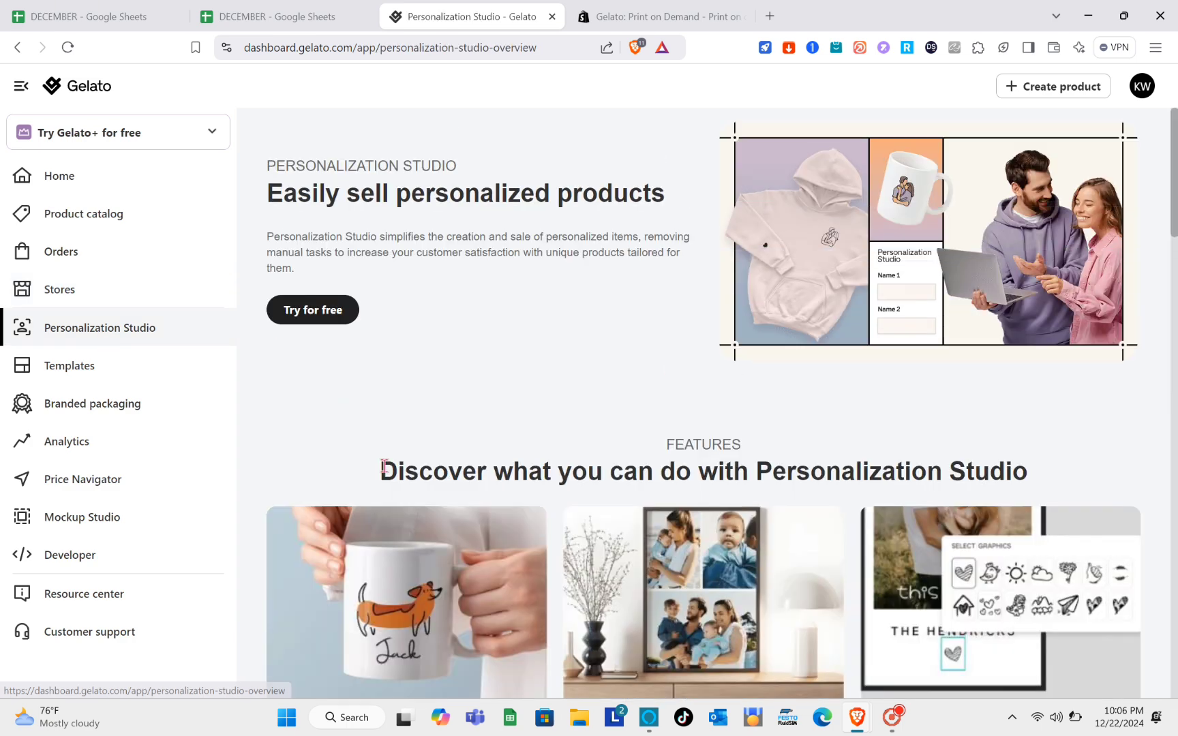
pyautogui.scroll(-1, 385, 471)
pyautogui.scroll(-2, 770, 497)
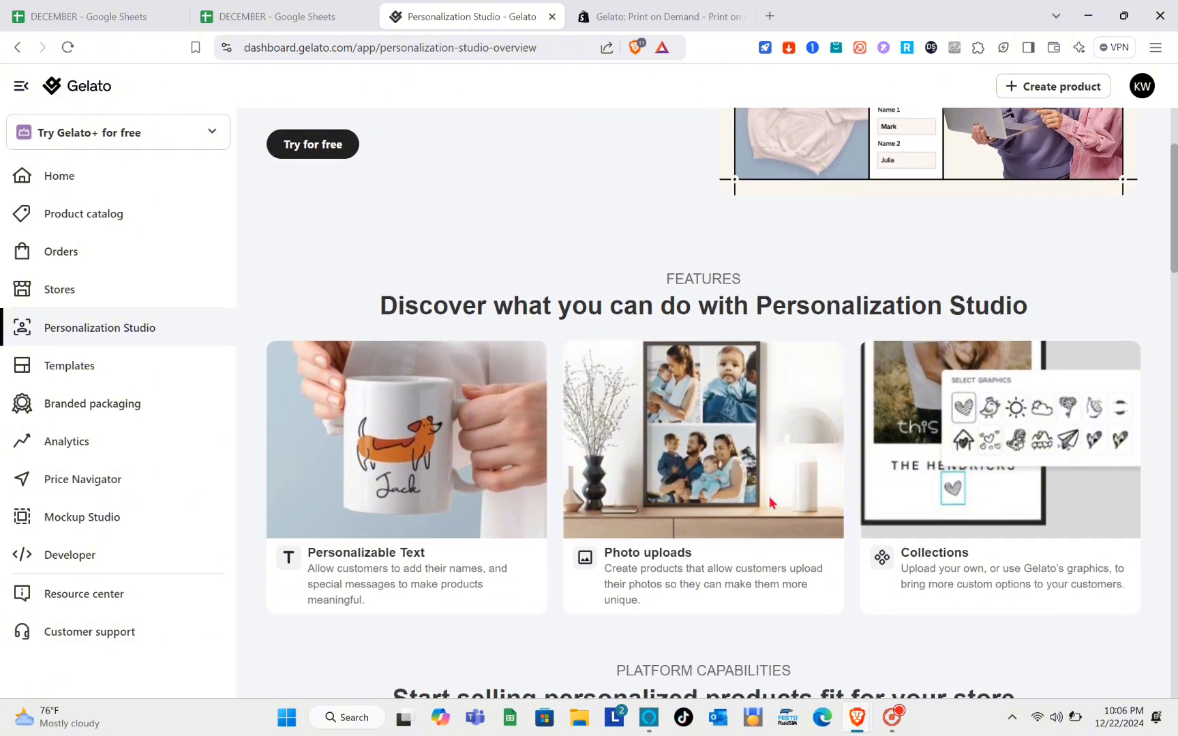
pyautogui.scroll(-1, 770, 497)
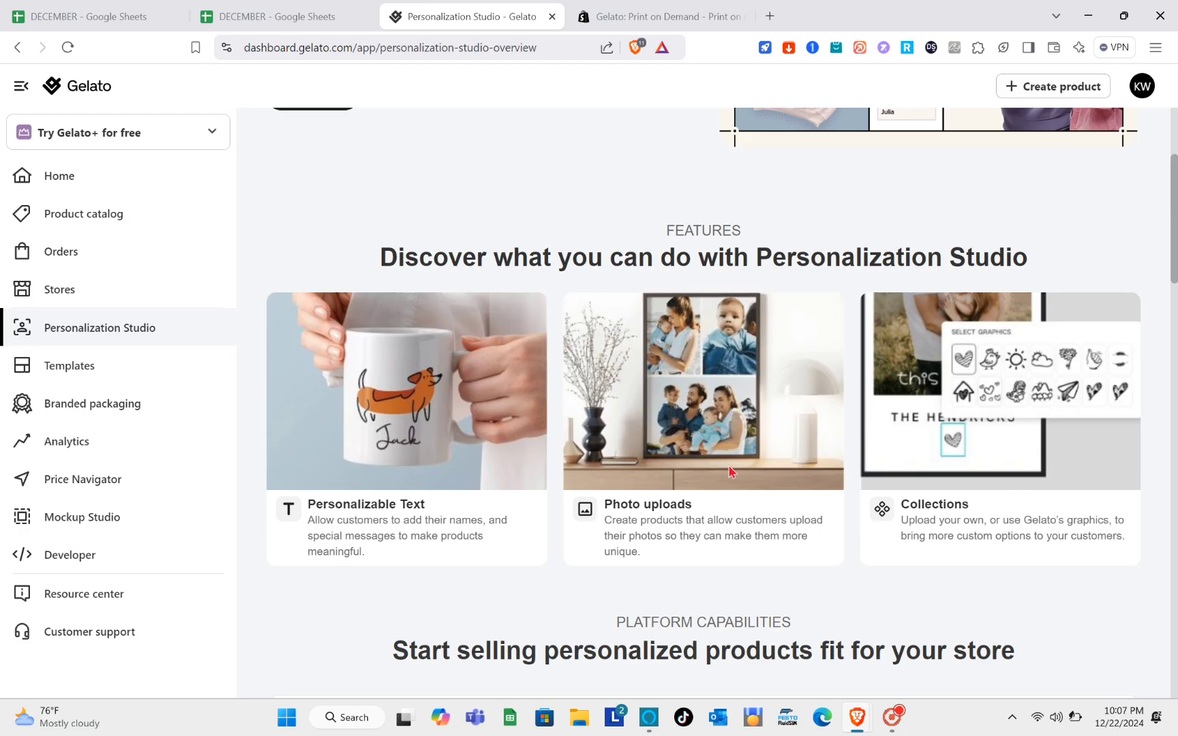
pyautogui.scroll(-2, 736, 472)
pyautogui.scroll(-3, 729, 464)
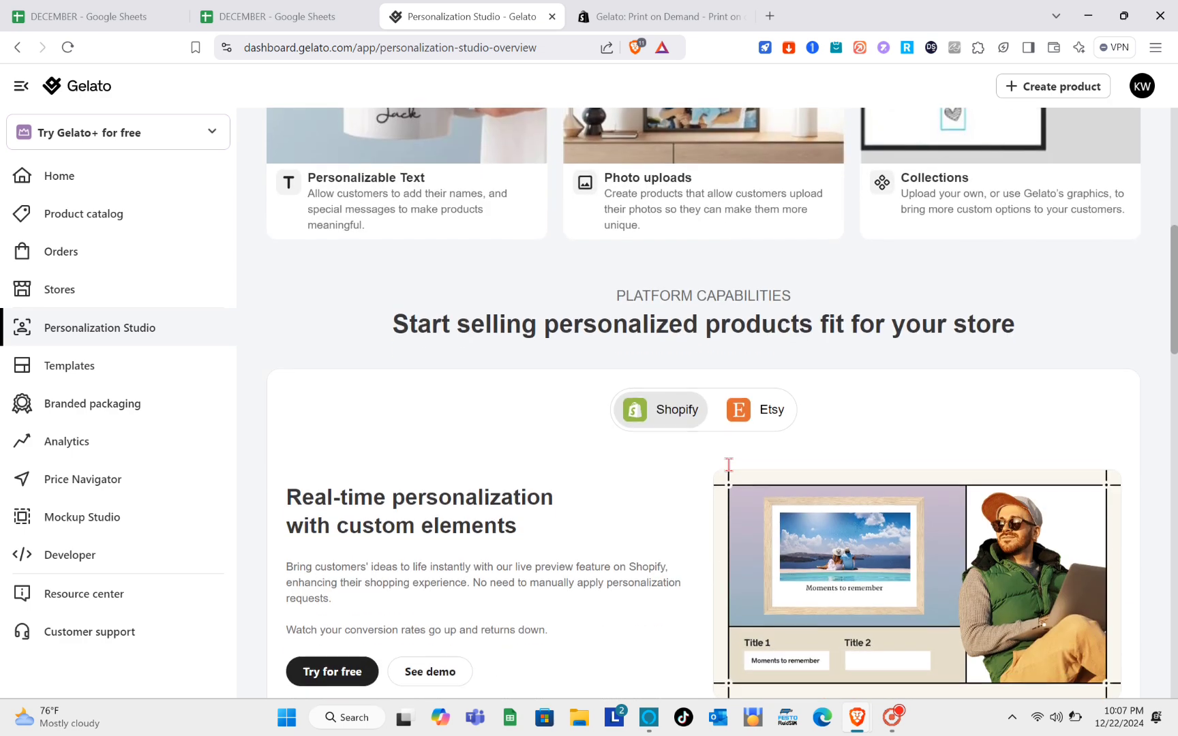
pyautogui.click(102, 372)
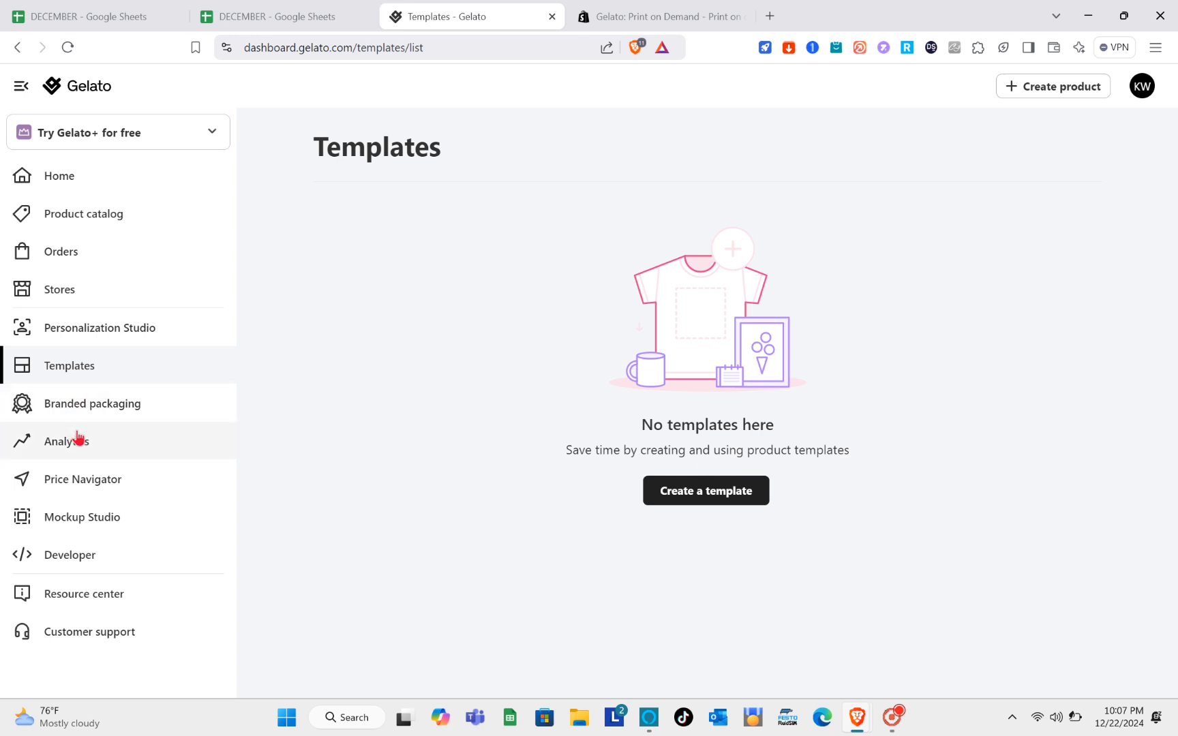
# - Review the Branded packaging options: Branded Label and Packaging insert at 45.10 PHP each, plus FAQ
pyautogui.click(135, 407)
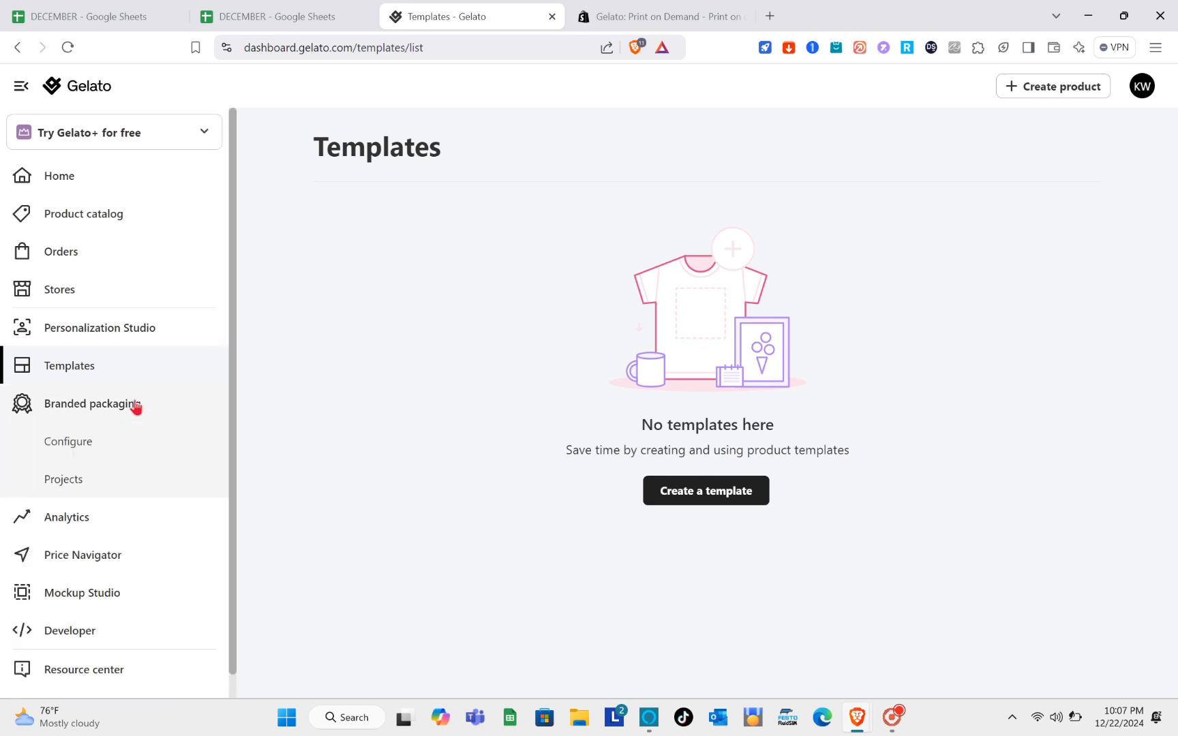
pyautogui.click(86, 455)
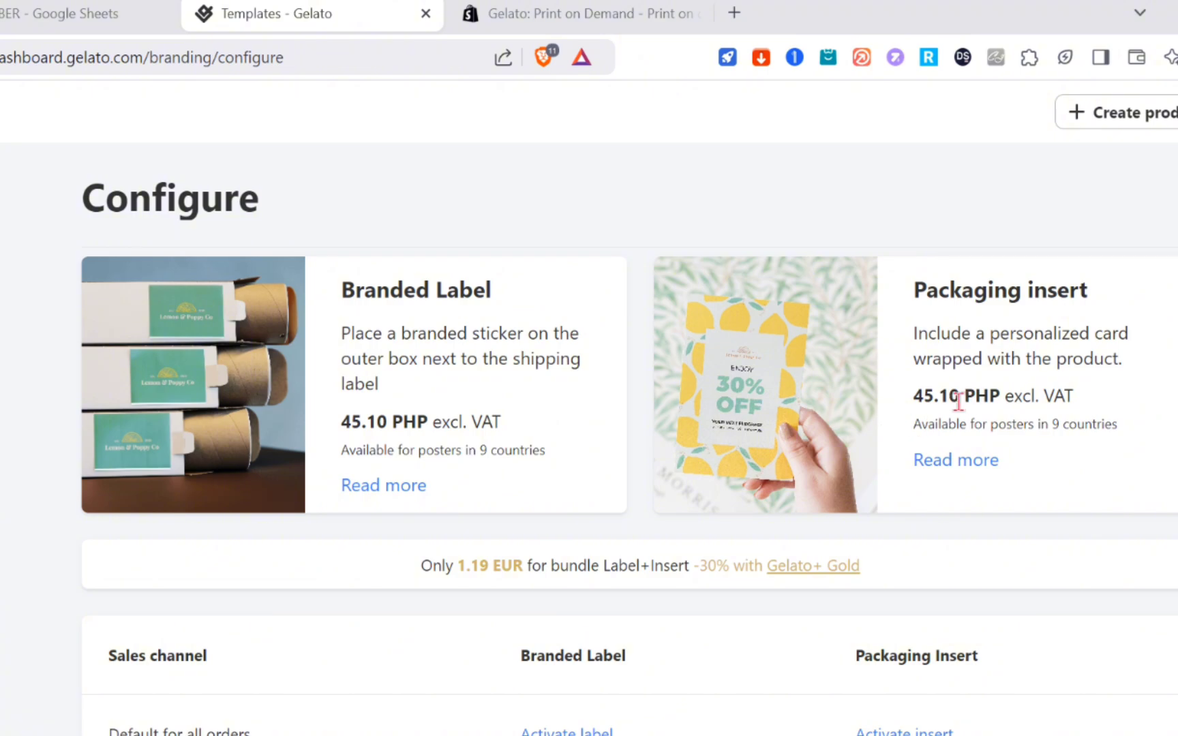
pyautogui.scroll(-2, 476, 637)
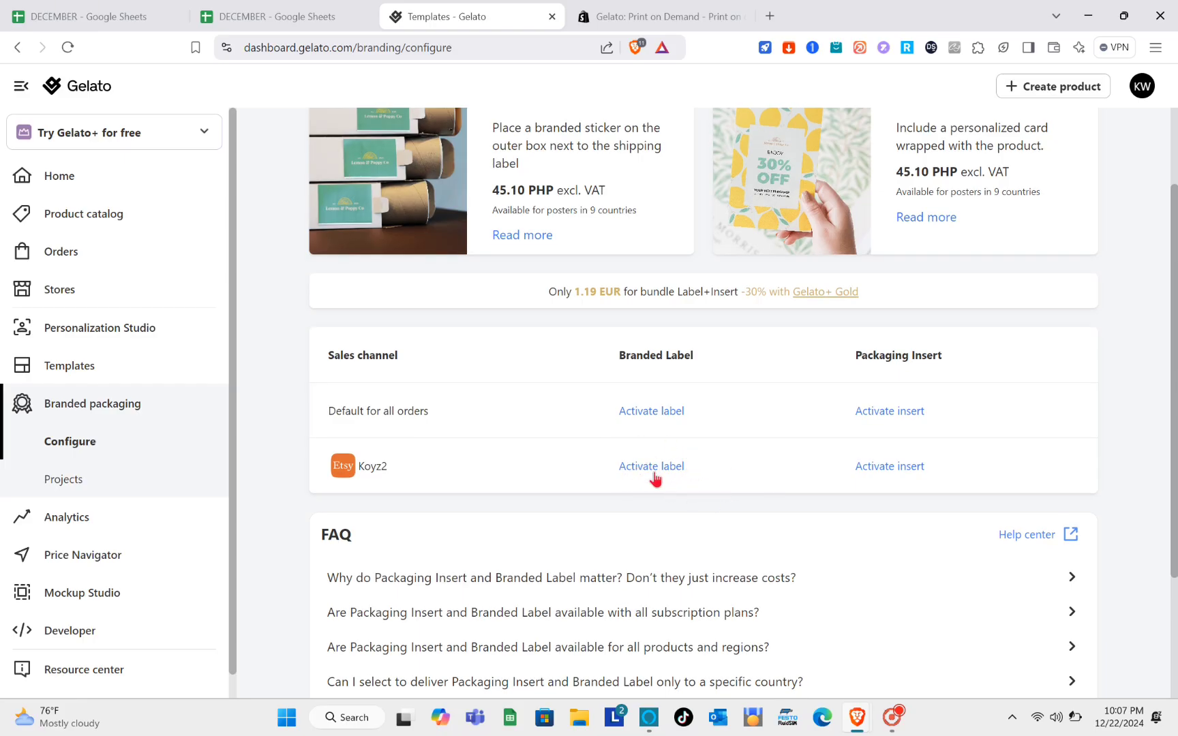
pyautogui.scroll(-3, 649, 493)
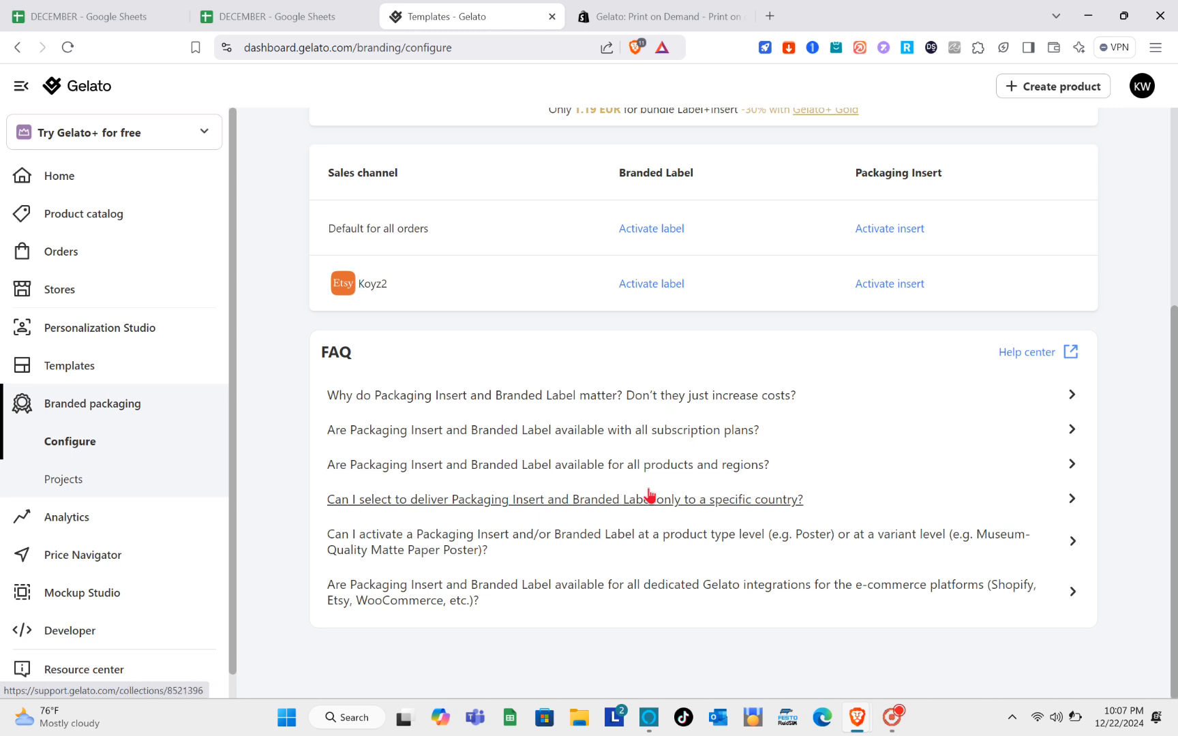
# - Look through the empty store sales Analytics stats
pyautogui.click(95, 518)
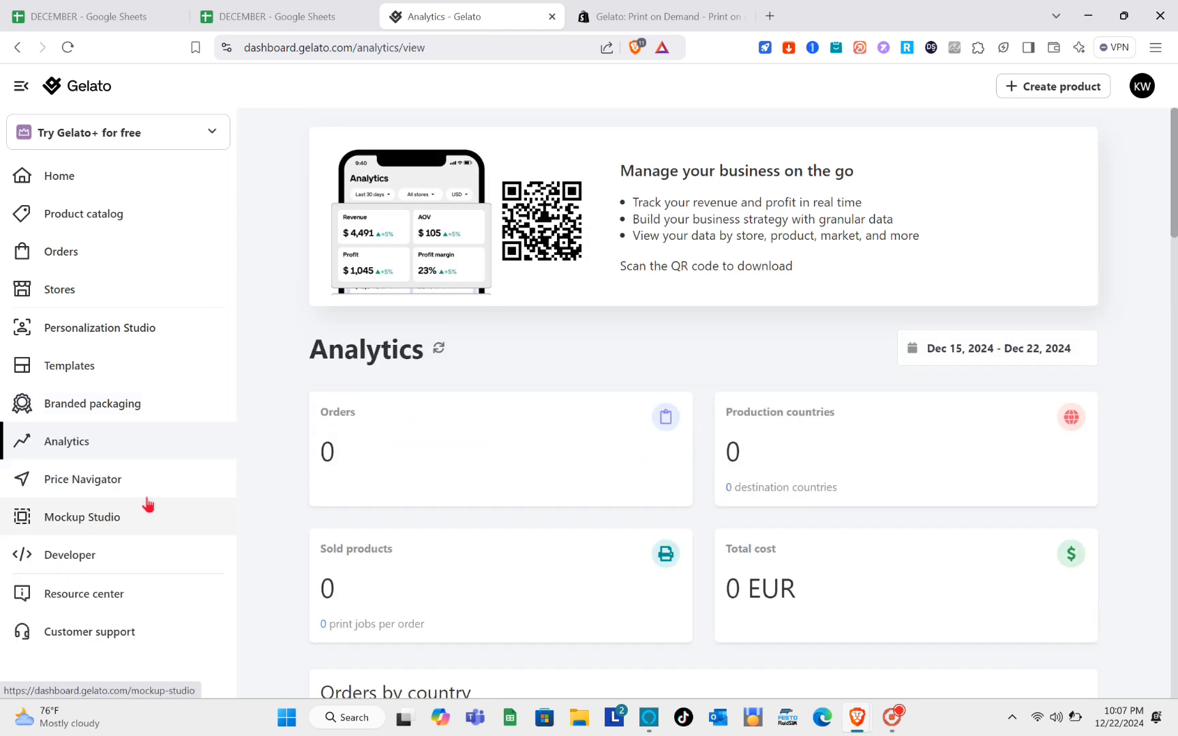
pyautogui.scroll(-1, 385, 554)
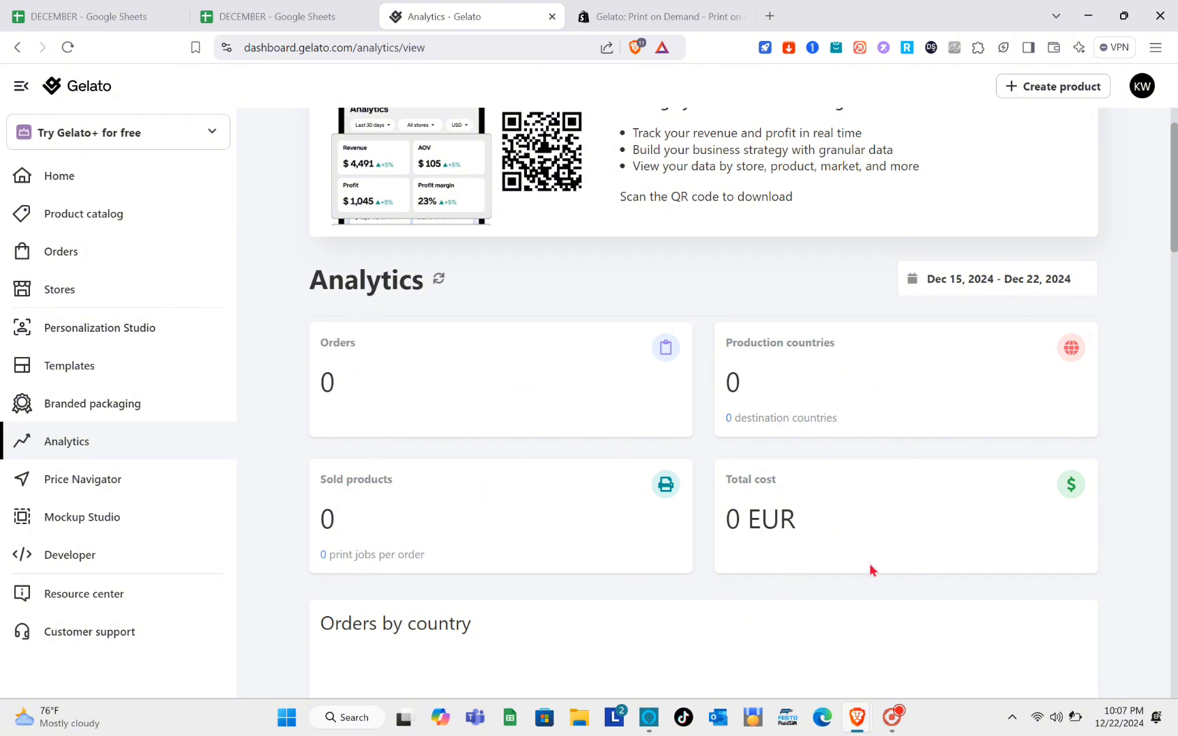
pyautogui.scroll(-1, 719, 462)
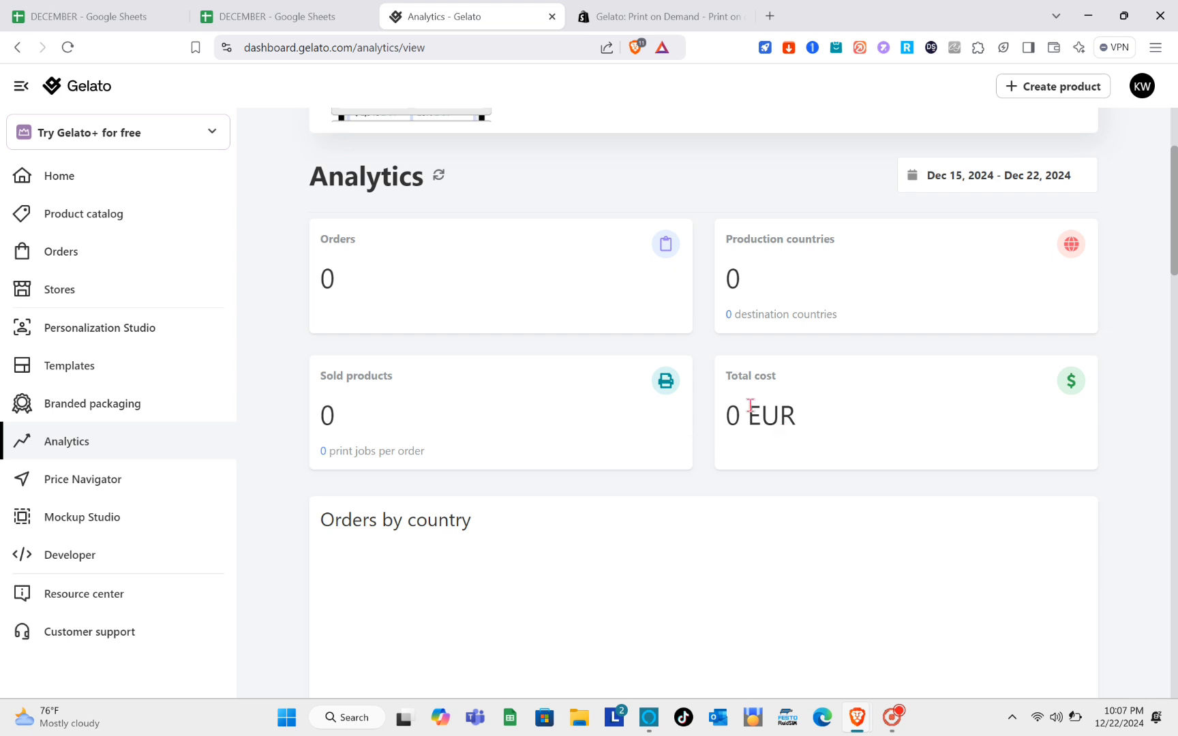
pyautogui.scroll(-3, 543, 545)
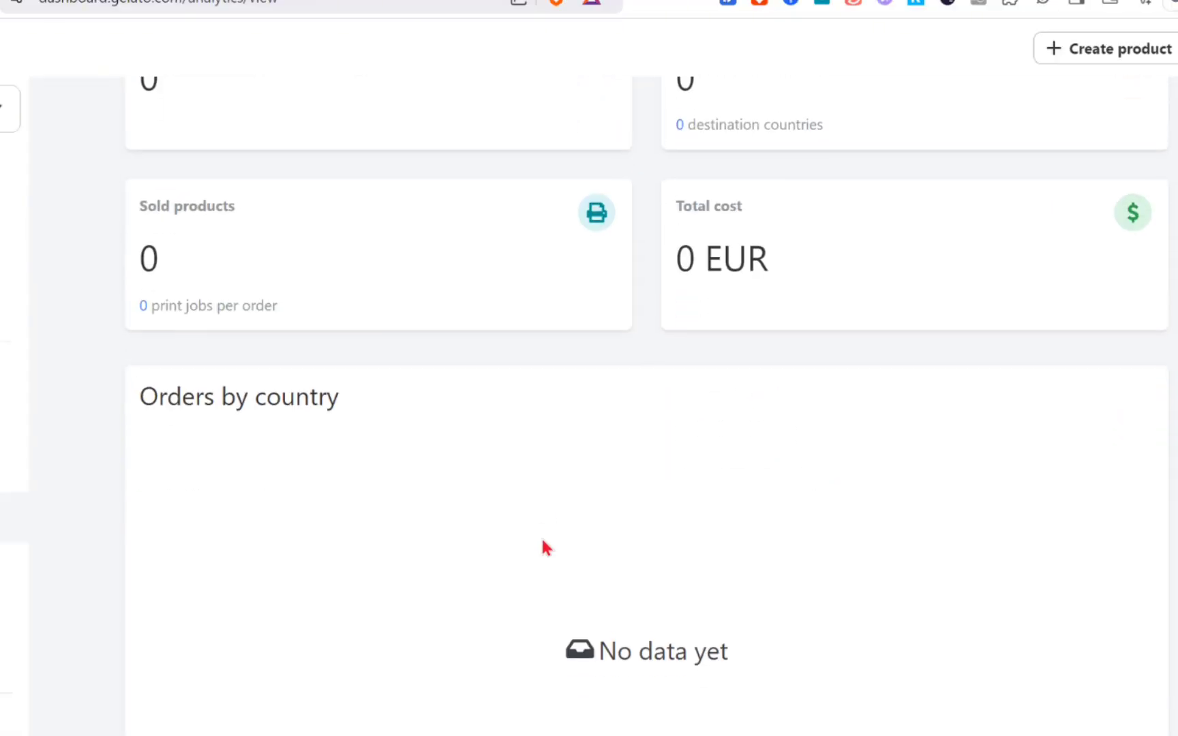
pyautogui.scroll(-3, 321, 495)
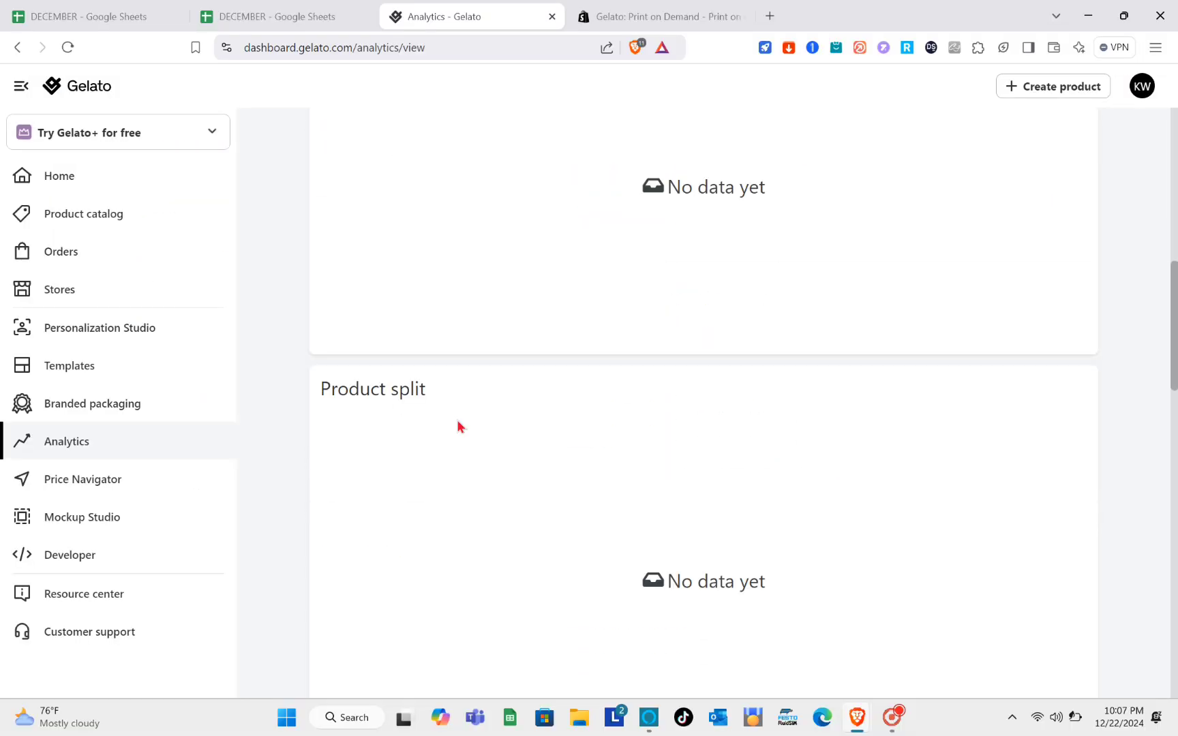
pyautogui.scroll(-3, 321, 495)
pyautogui.scroll(1, 458, 427)
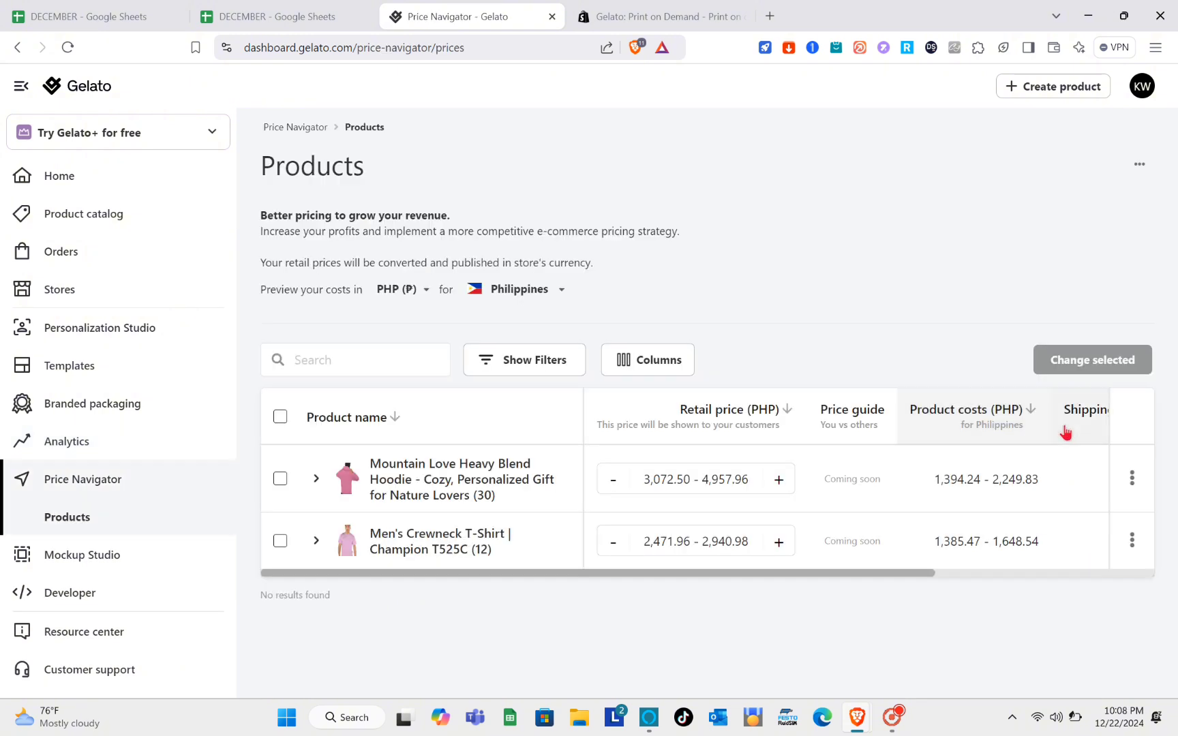
pyautogui.hscroll(5, 1067, 437)
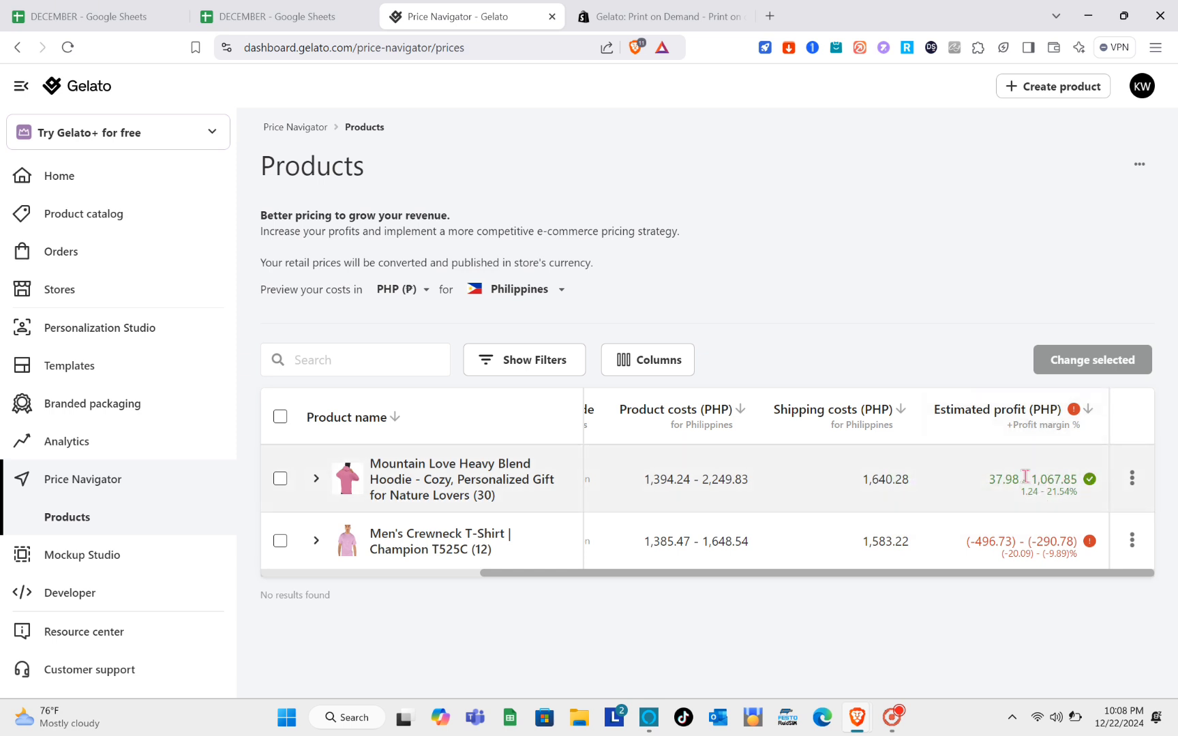
pyautogui.hscroll(-4, 761, 496)
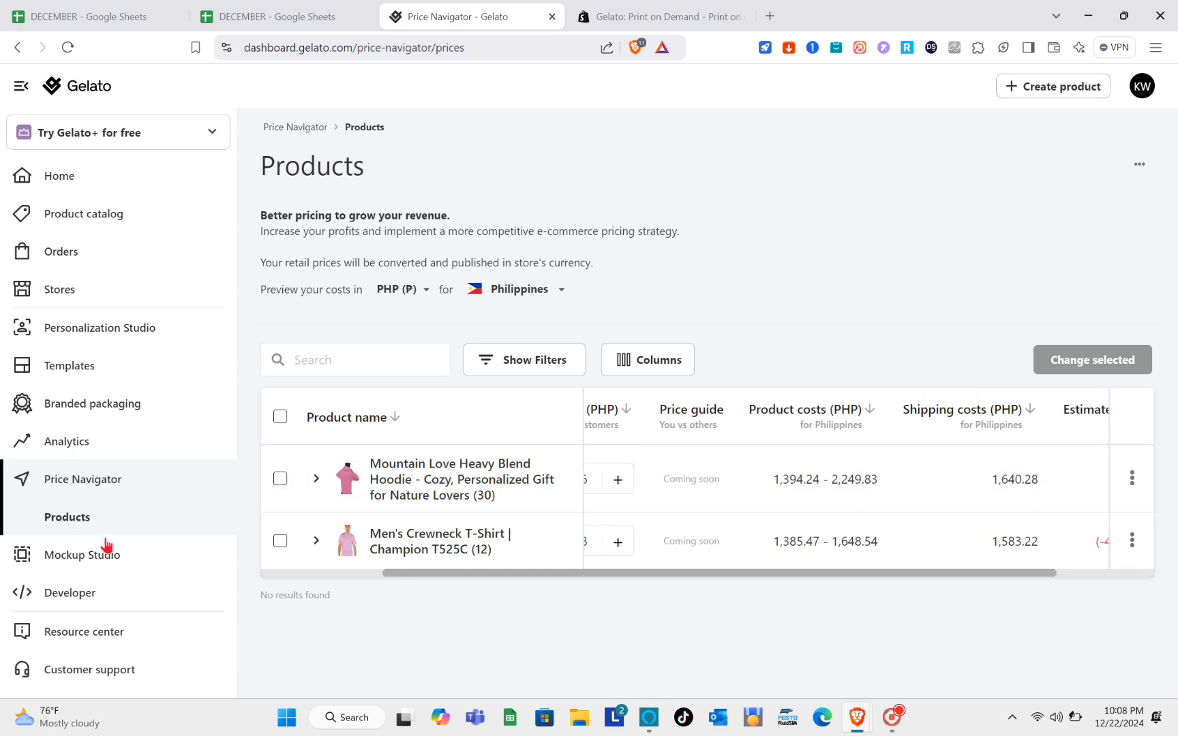